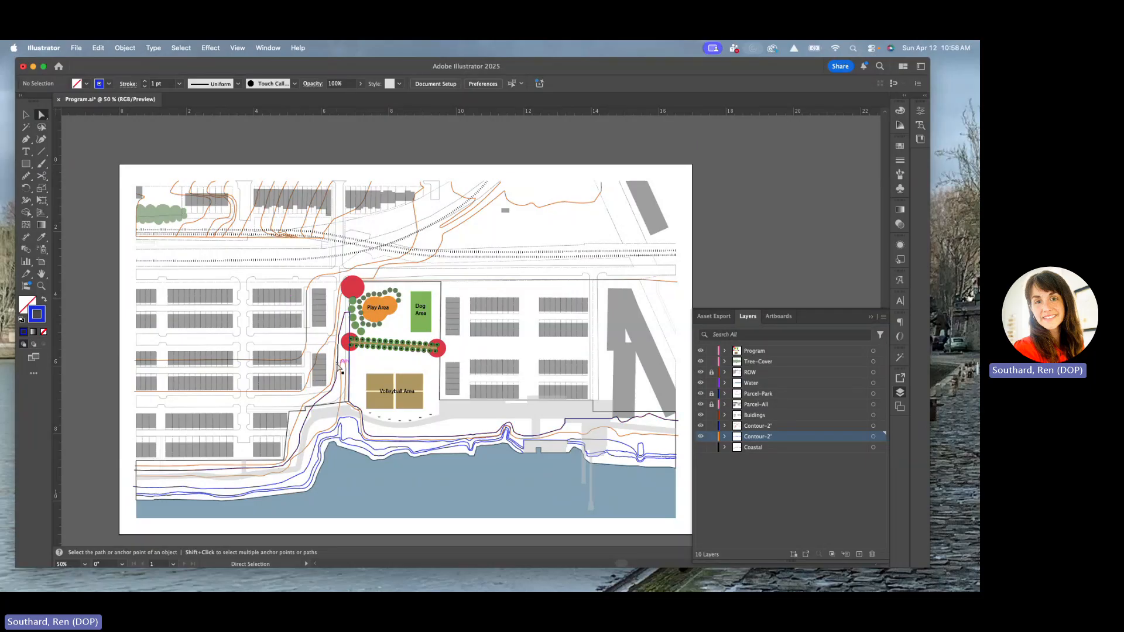
Step: Examine the contour lines around the park parcel and along the shoreline of the site plan
{"action": "scroll", "coordinate": [251, 344], "scroll_direction": "down", "scroll_amount": 2}
{"action": "scroll", "coordinate": [251, 344], "scroll_direction": "right", "scroll_amount": 2}
{"action": "scroll", "coordinate": [251, 344], "scroll_direction": "up", "scroll_amount": 1}
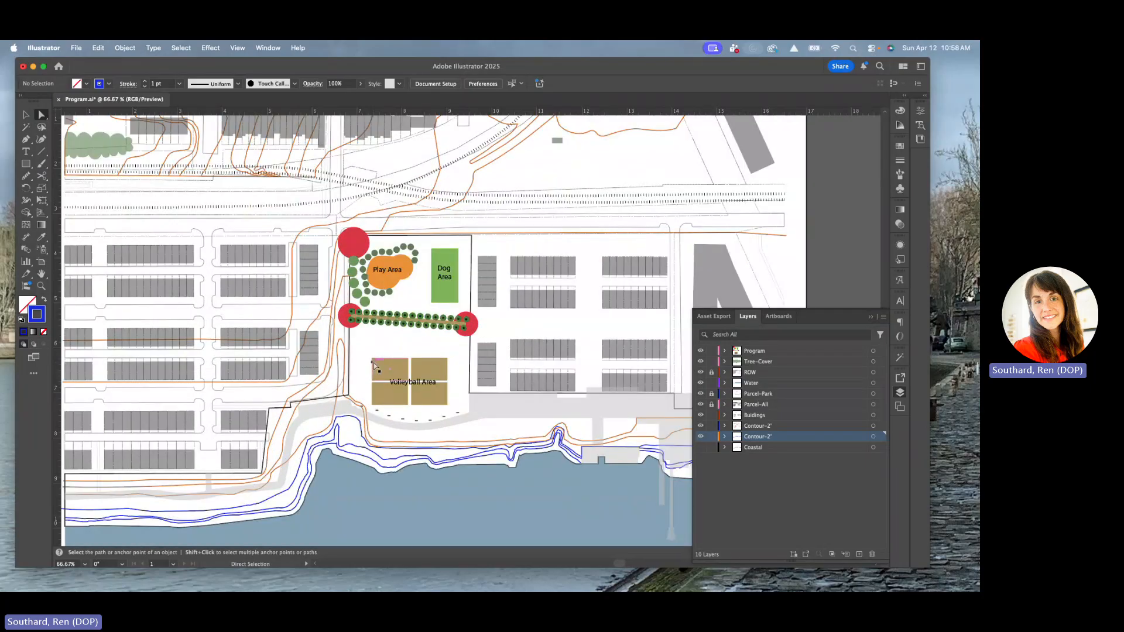
{"action": "scroll", "coordinate": [251, 343], "scroll_direction": "down", "scroll_amount": 4}
{"action": "scroll", "coordinate": [251, 343], "scroll_direction": "right", "scroll_amount": 2}
{"action": "scroll", "coordinate": [299, 415], "scroll_direction": "down", "scroll_amount": 3}
{"action": "scroll", "coordinate": [299, 416], "scroll_direction": "left", "scroll_amount": 3}
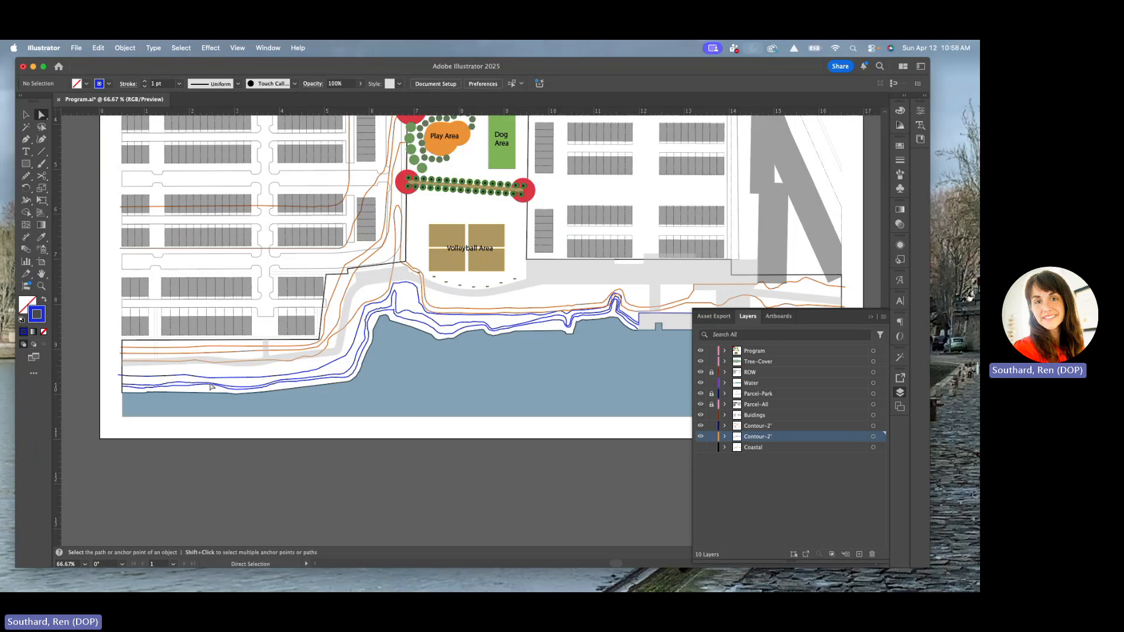
{"action": "scroll", "coordinate": [416, 267], "scroll_direction": "up", "scroll_amount": 2}
{"action": "scroll", "coordinate": [417, 267], "scroll_direction": "right", "scroll_amount": 5}
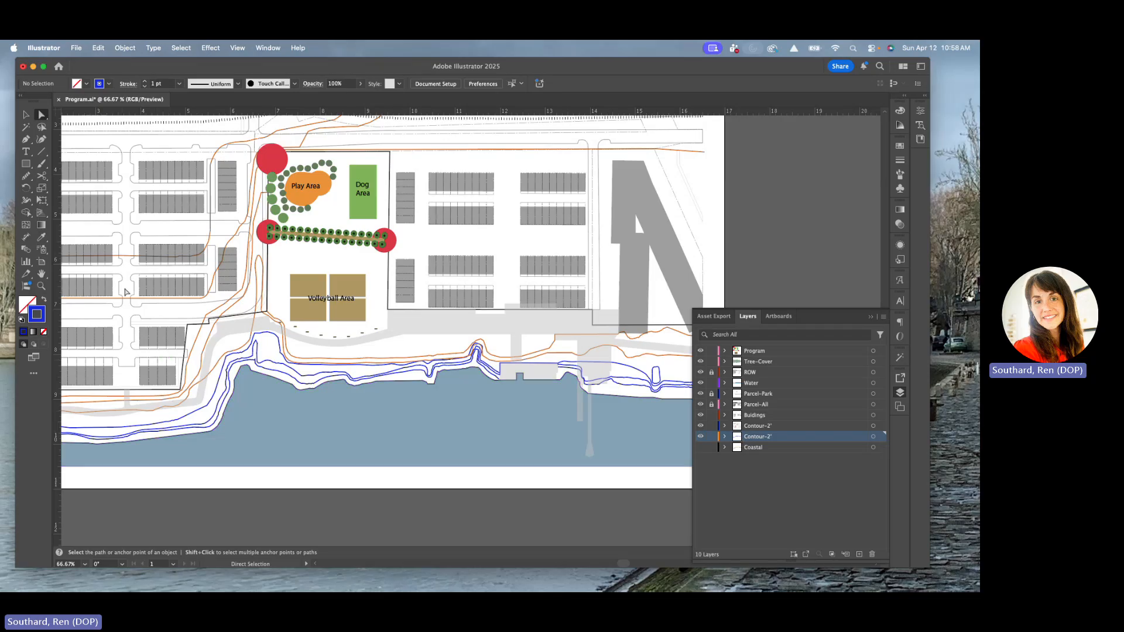
{"action": "scroll", "coordinate": [412, 327], "scroll_direction": "up", "scroll_amount": 5}
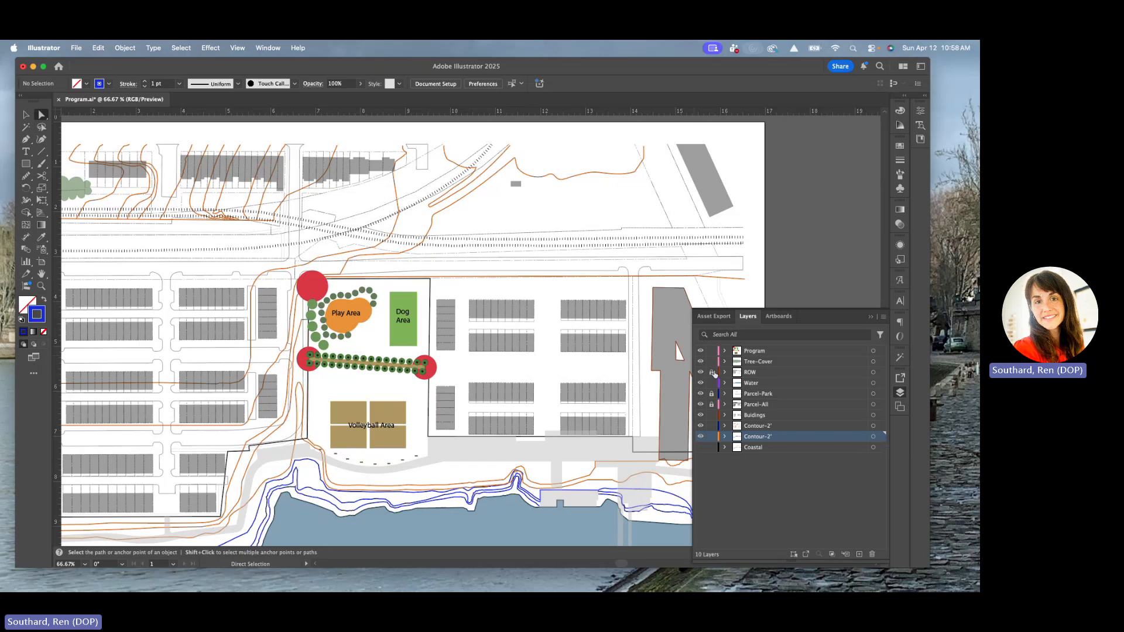
Step: Unlock the ROW, Parcel-Park and Parcel-All layers and save the document as Topo-Export_1-100.ai in the Project-1 folder with default options
{"action": "left_click", "coordinate": [712, 405]}
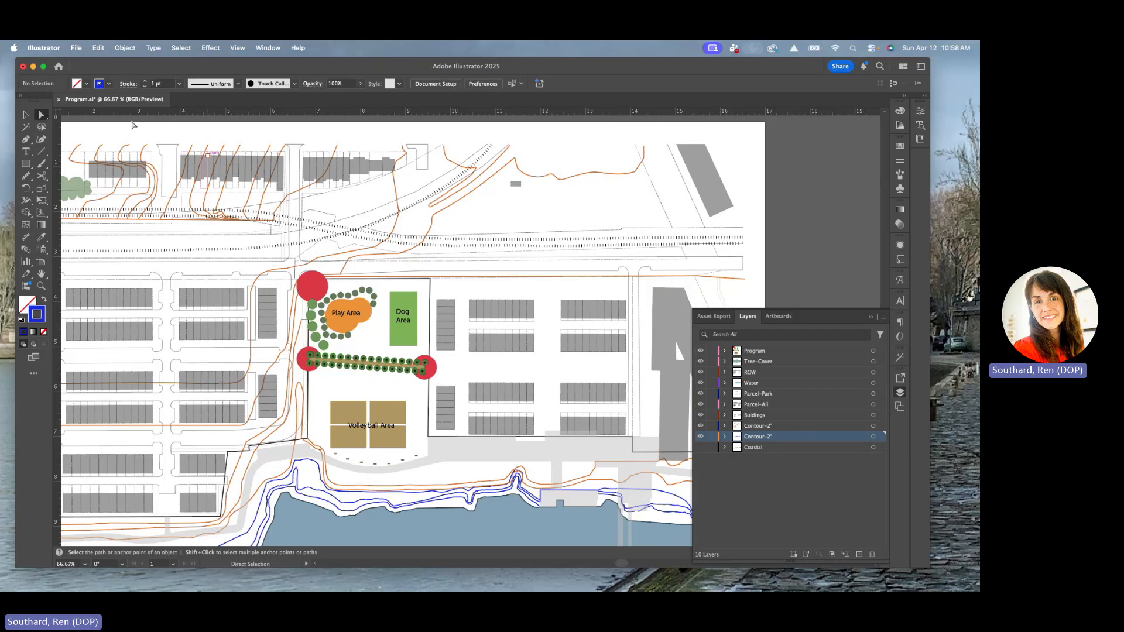
{"action": "left_click", "coordinate": [76, 48]}
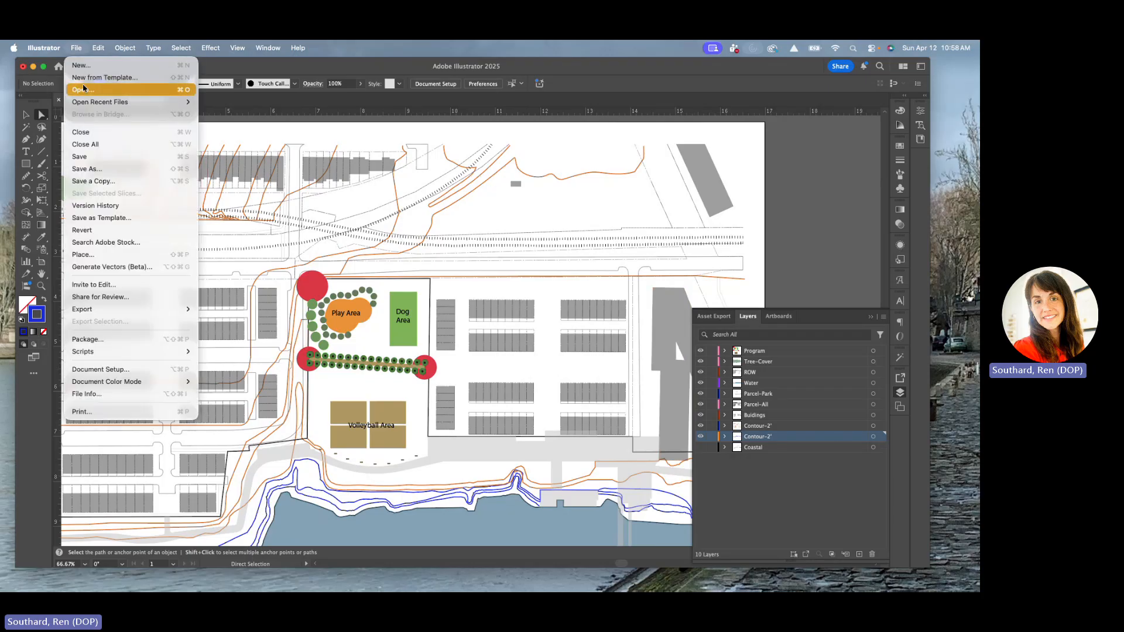
{"action": "left_click", "coordinate": [87, 168]}
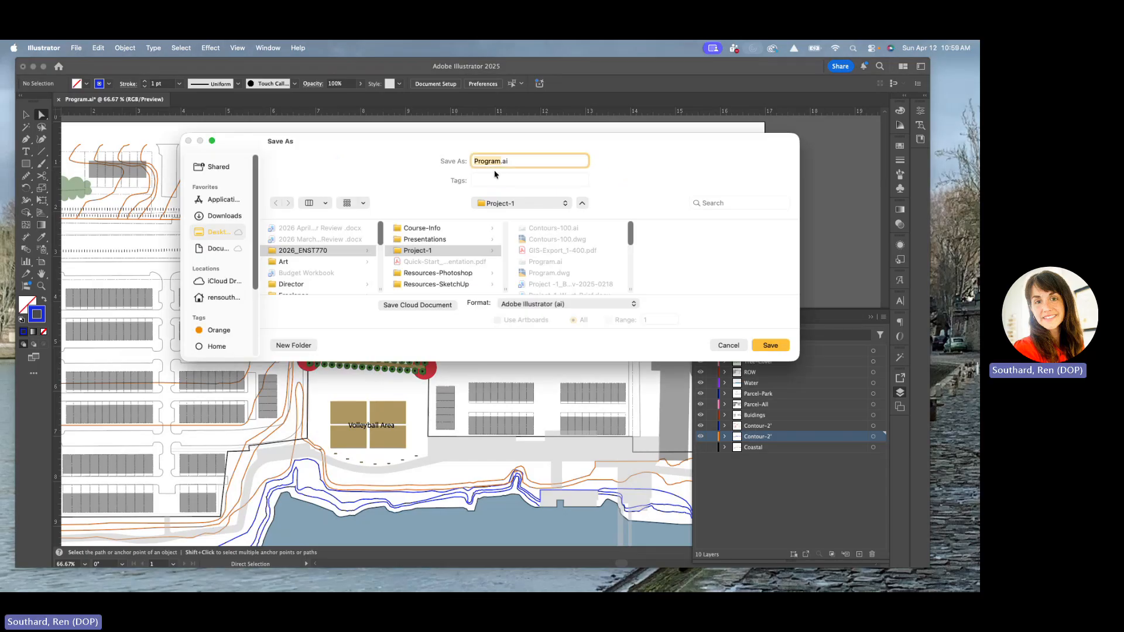
{"action": "type", "text": "Topo-"}
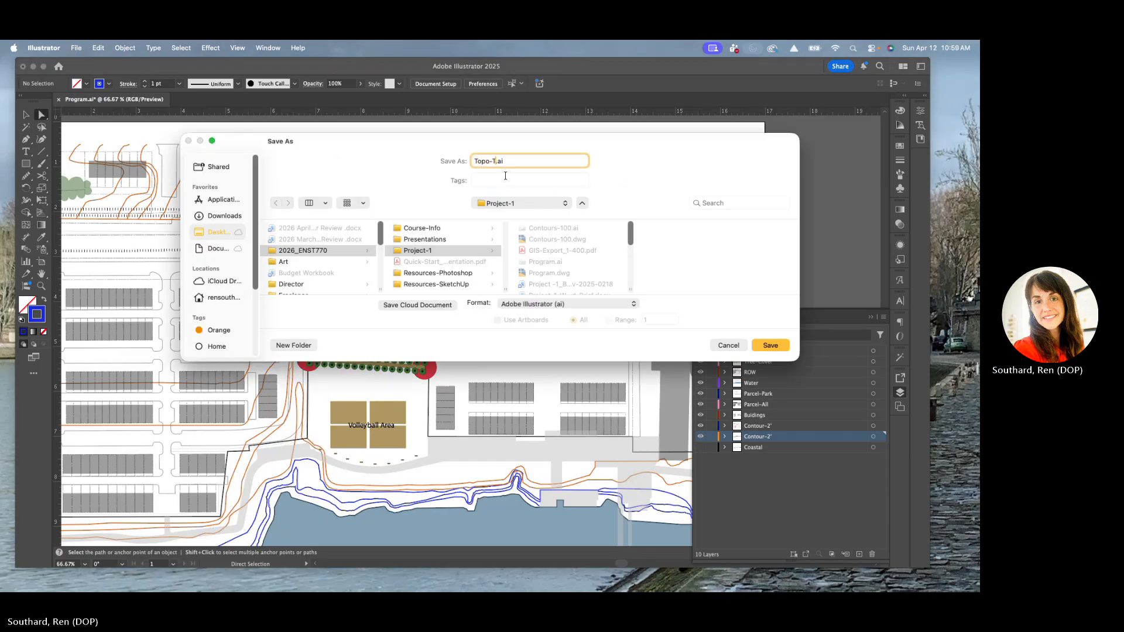
{"action": "type", "text": "Export_1-100"}
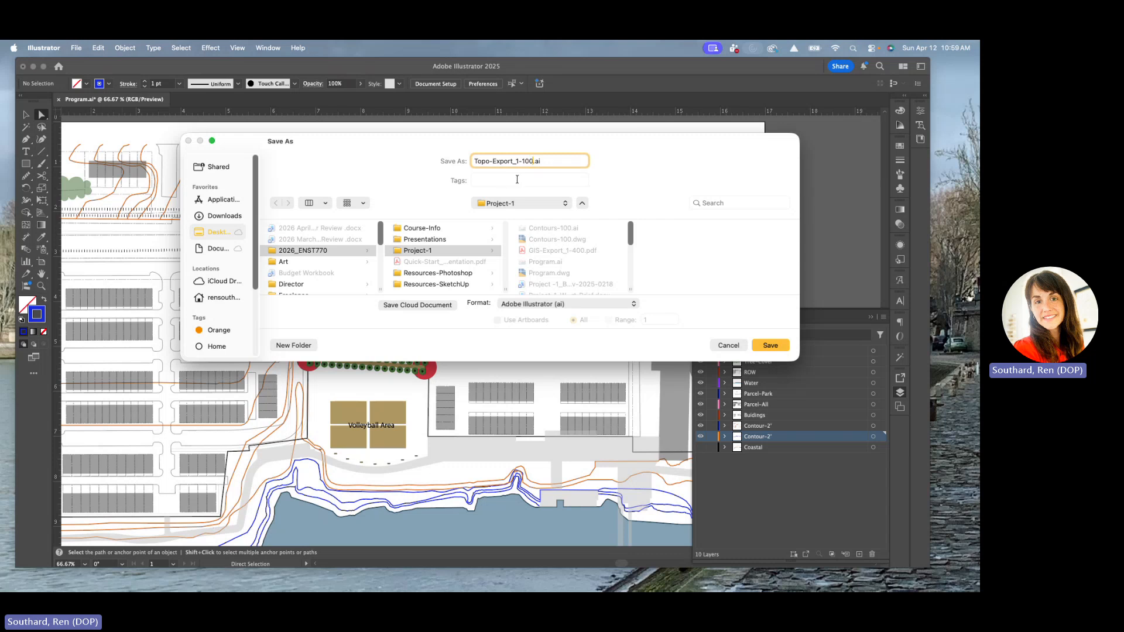
{"action": "left_click", "coordinate": [768, 345]}
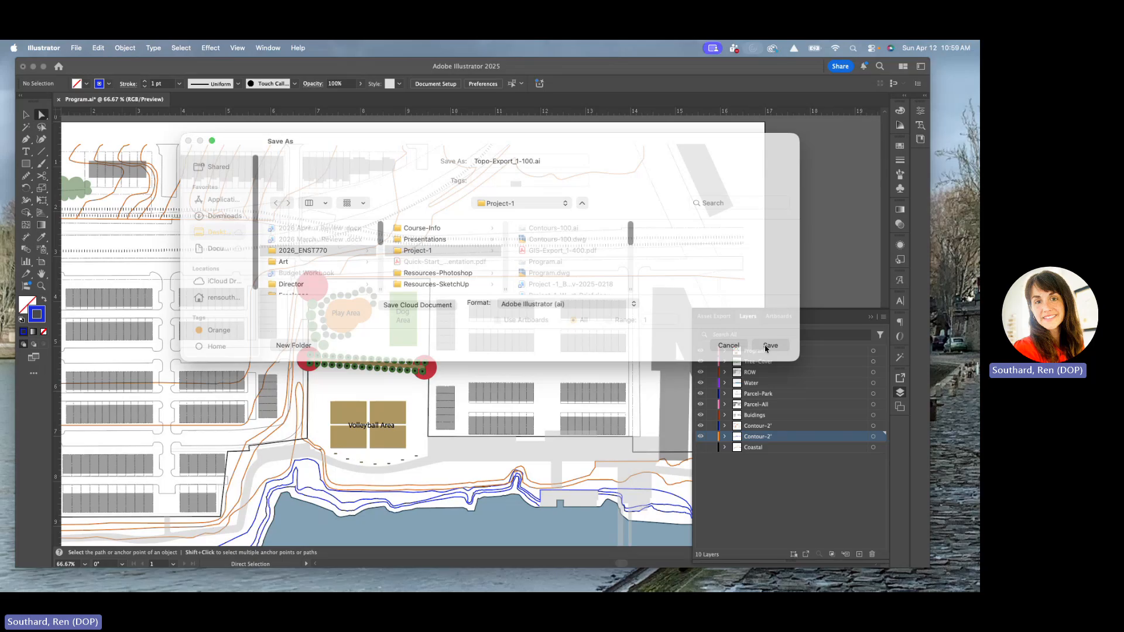
{"action": "left_click", "coordinate": [603, 485]}
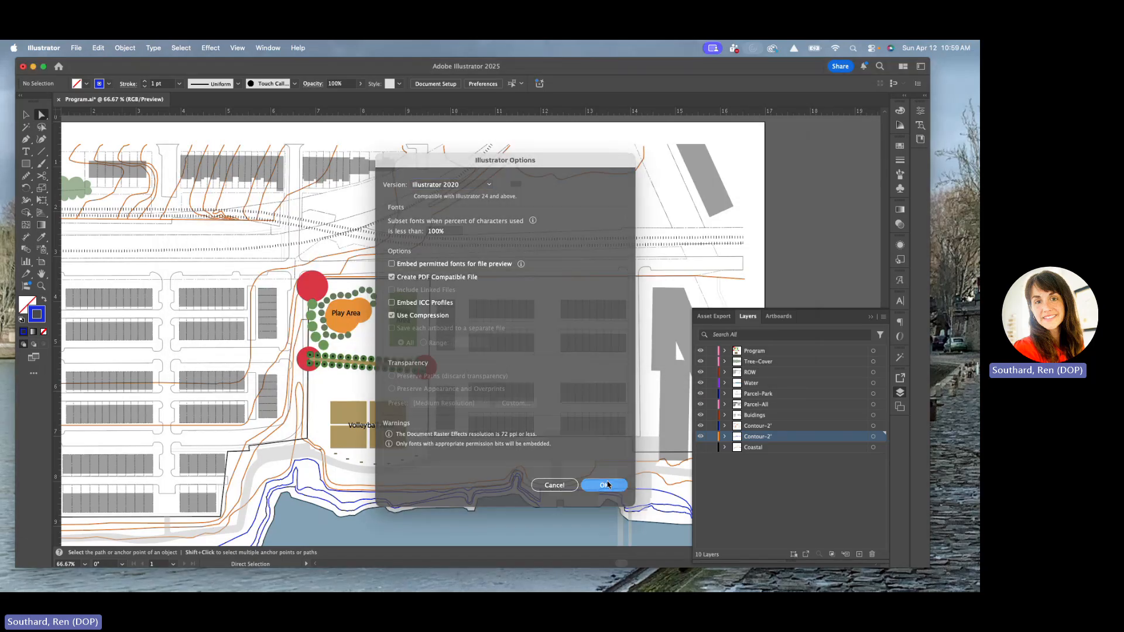
Step: Delete the Program and Tree-Cover layers together with their artwork
{"action": "left_click", "coordinate": [778, 353]}
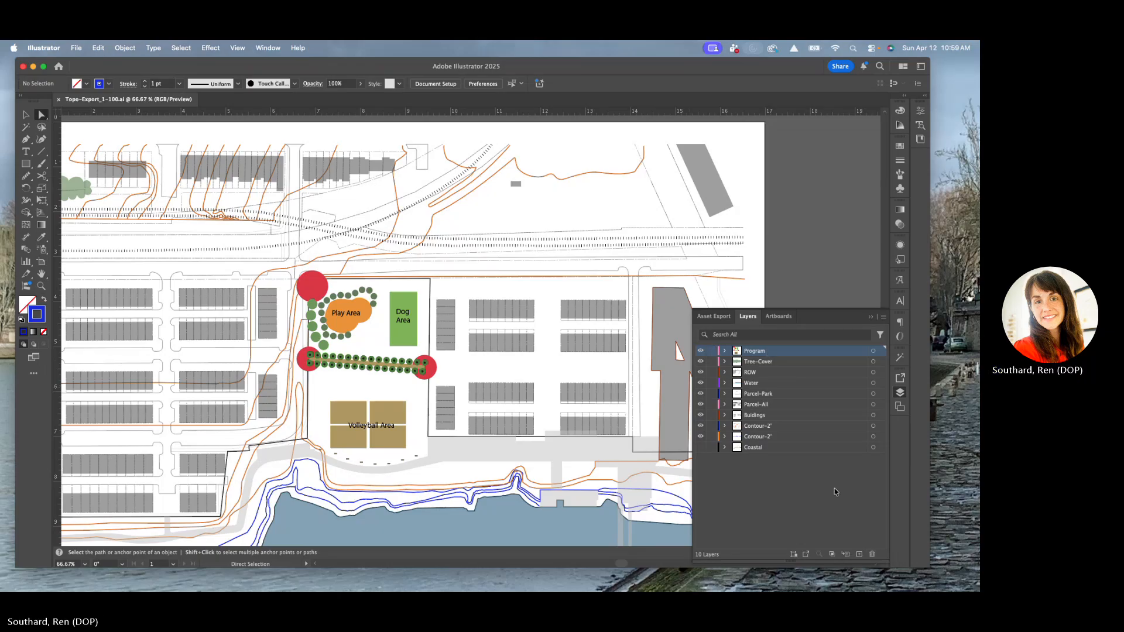
{"action": "left_click", "coordinate": [872, 555]}
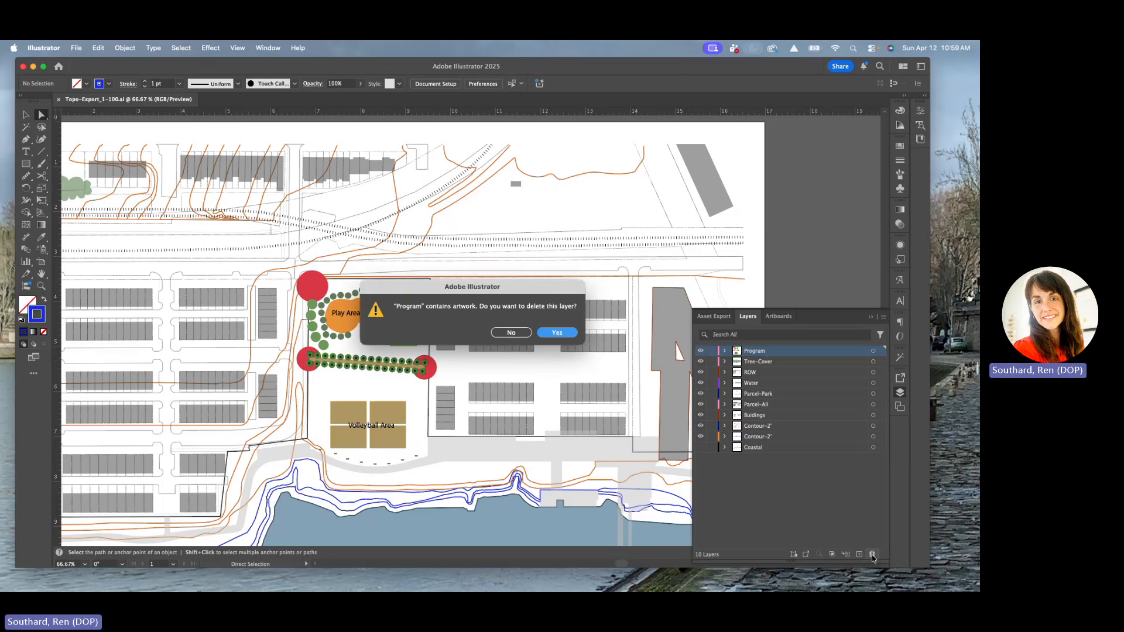
{"action": "left_click", "coordinate": [550, 330]}
{"action": "left_click", "coordinate": [759, 362]}
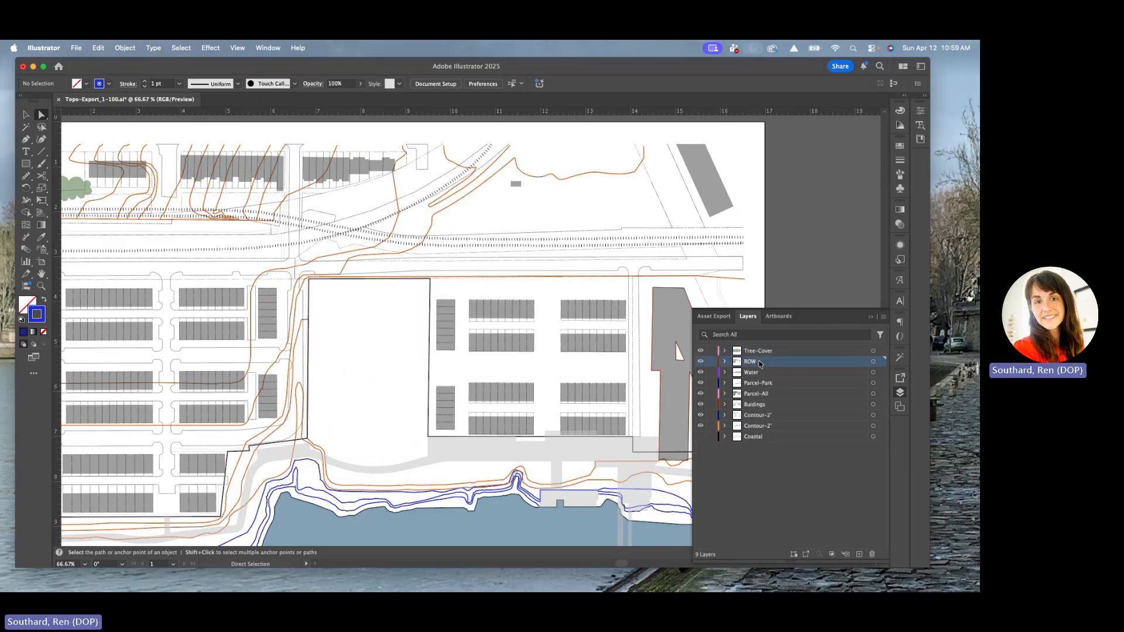
{"action": "left_click", "coordinate": [752, 352]}
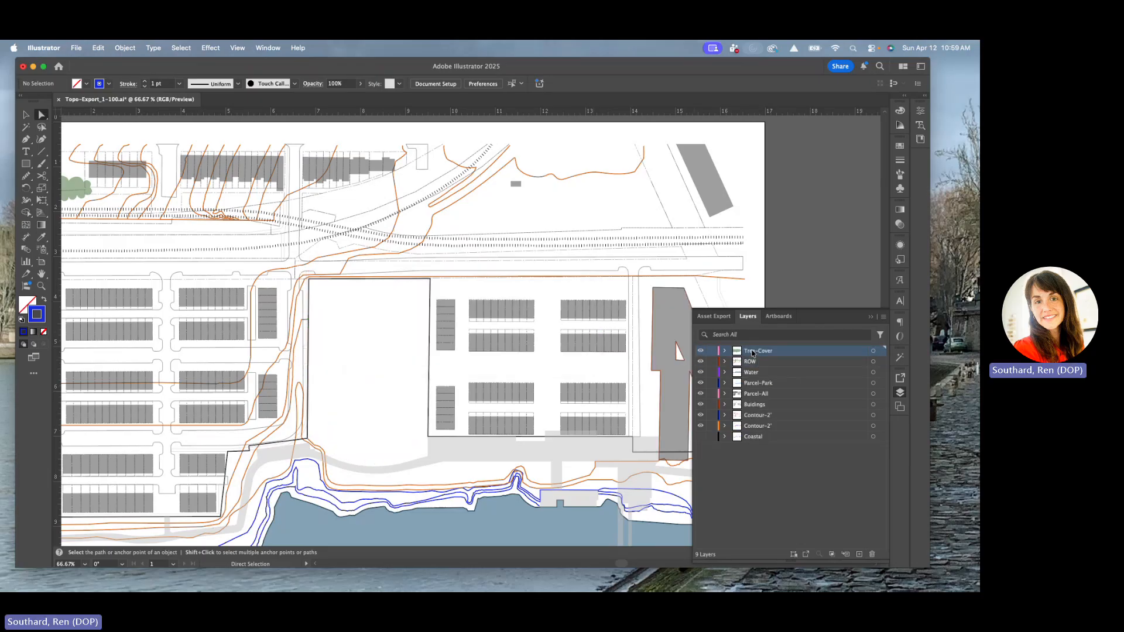
{"action": "left_click", "coordinate": [873, 555]}
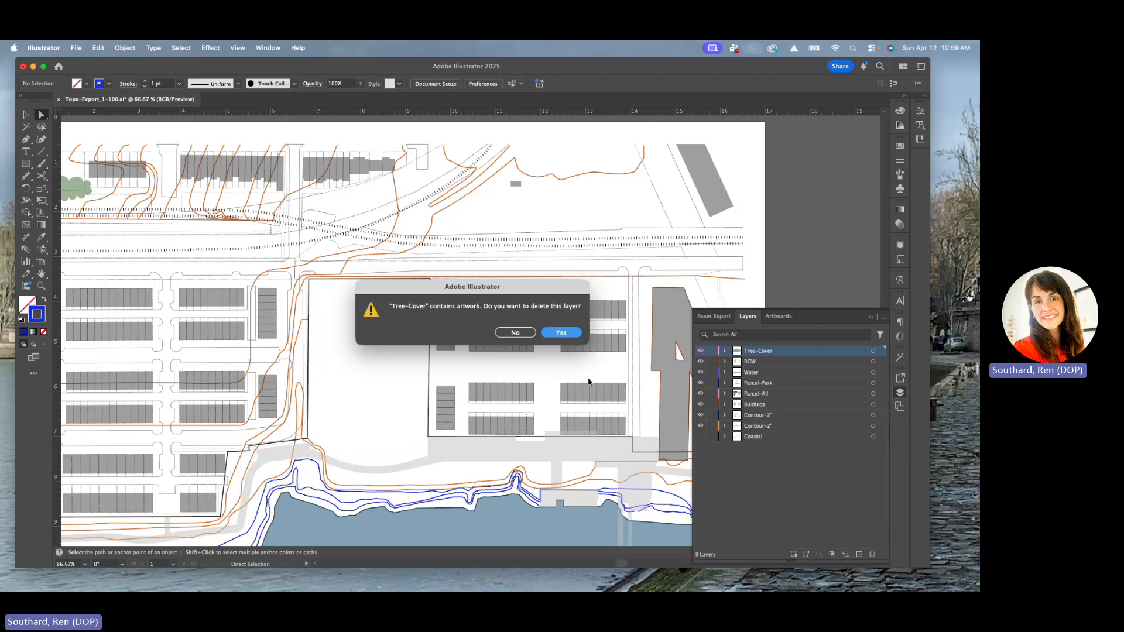
{"action": "left_click", "coordinate": [573, 334]}
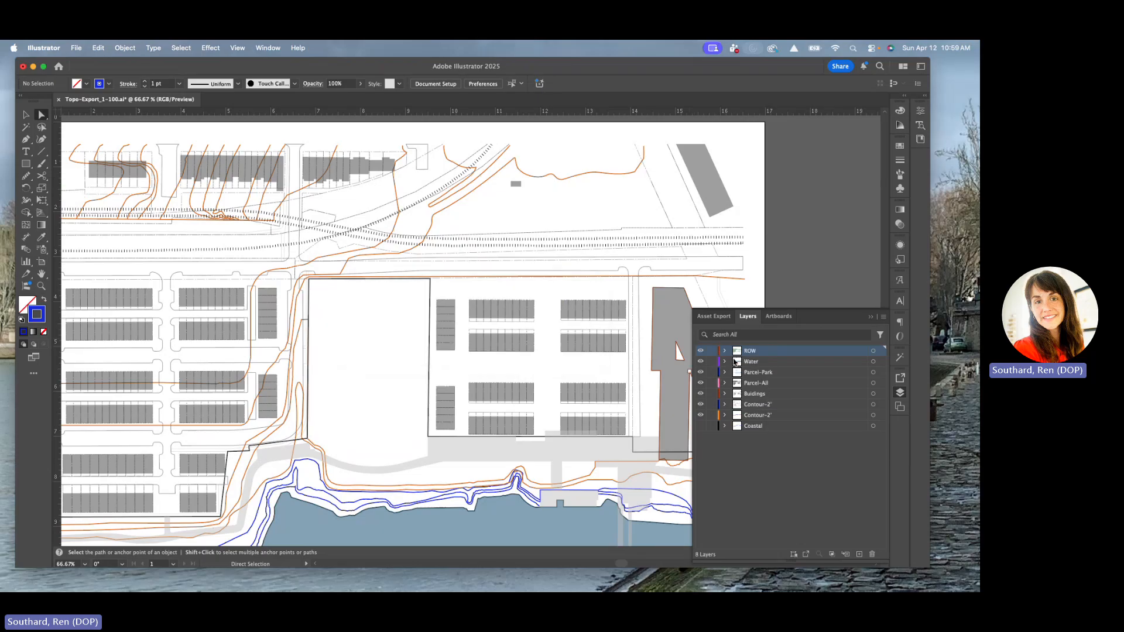
Step: Hide and lock the Parcel-All and Buildings layers
{"action": "left_click", "coordinate": [762, 375]}
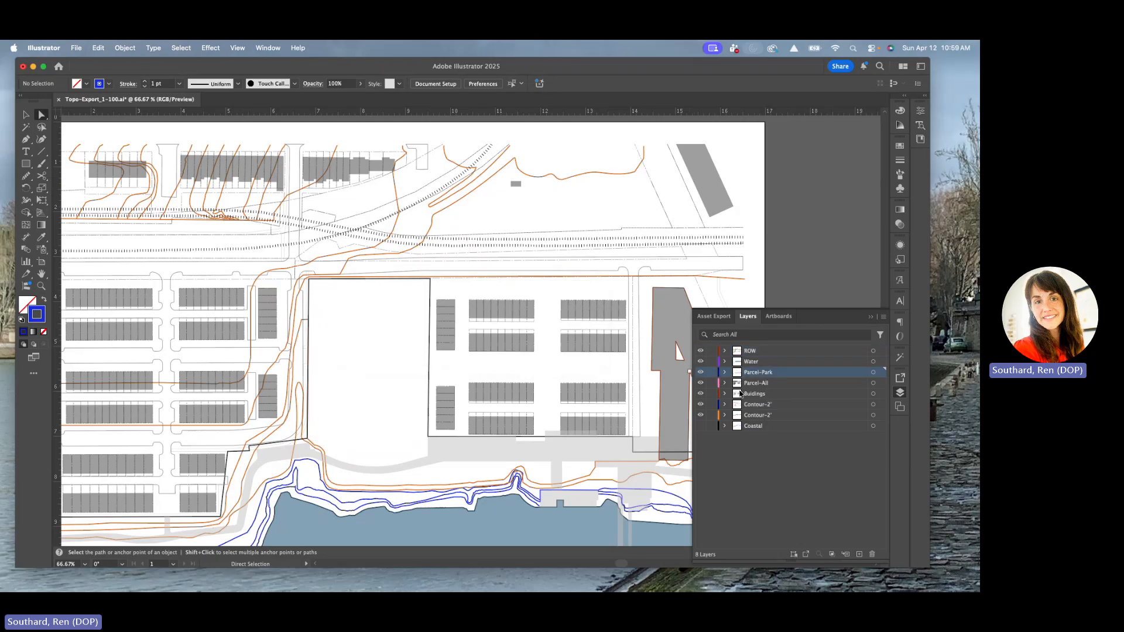
{"action": "left_click", "coordinate": [771, 386]}
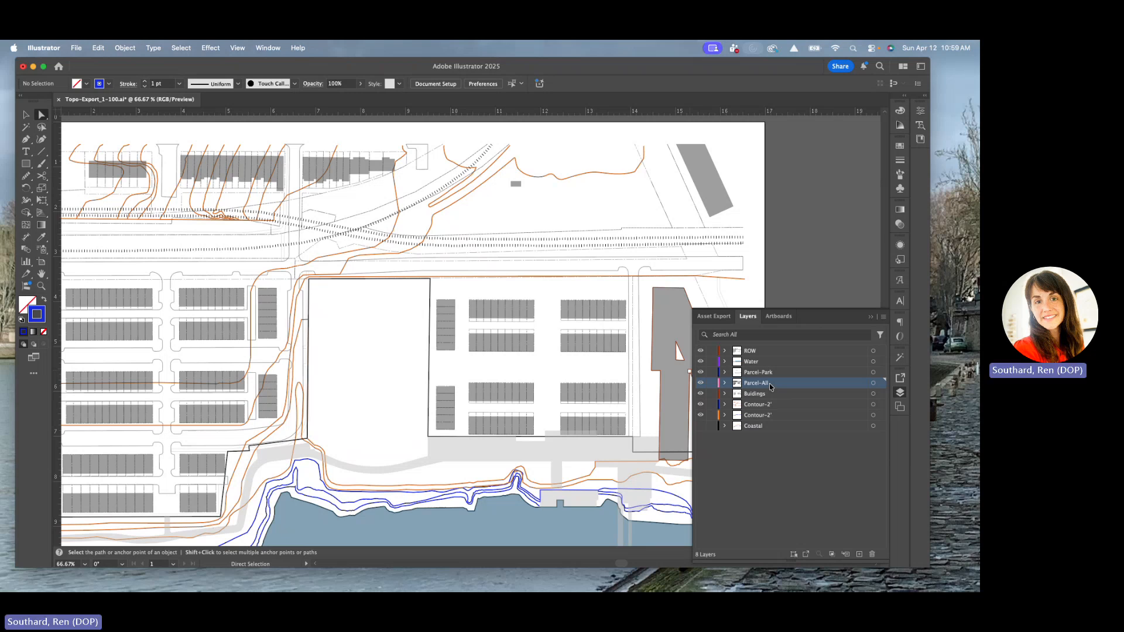
{"action": "left_click", "coordinate": [711, 383]}
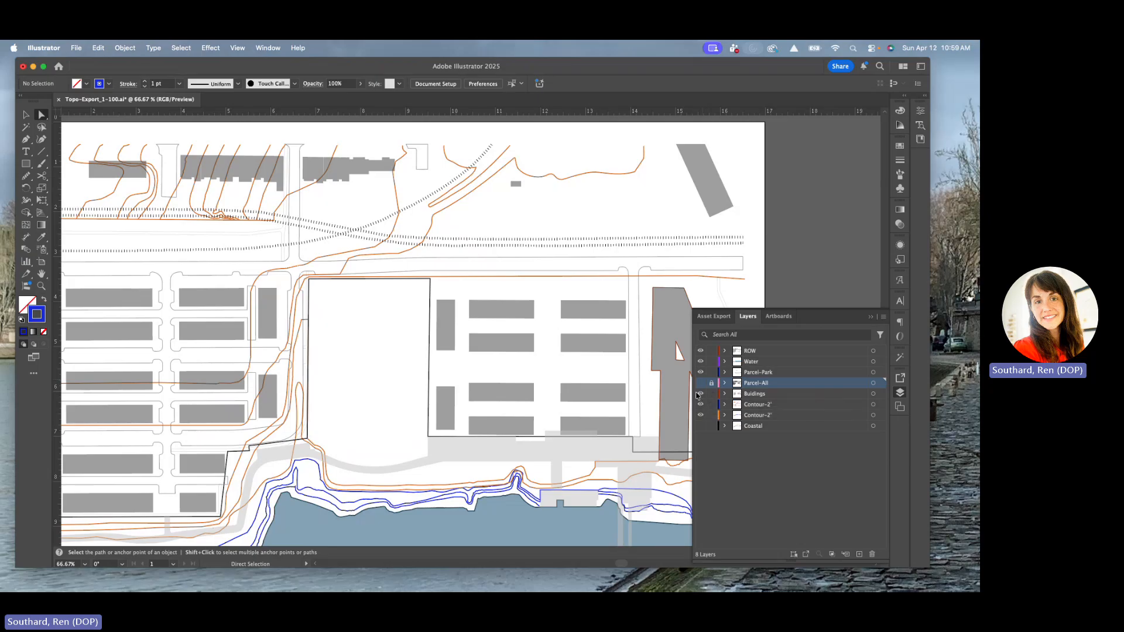
{"action": "left_click", "coordinate": [726, 394]}
{"action": "left_click", "coordinate": [726, 394]}
{"action": "left_click", "coordinate": [702, 395]}
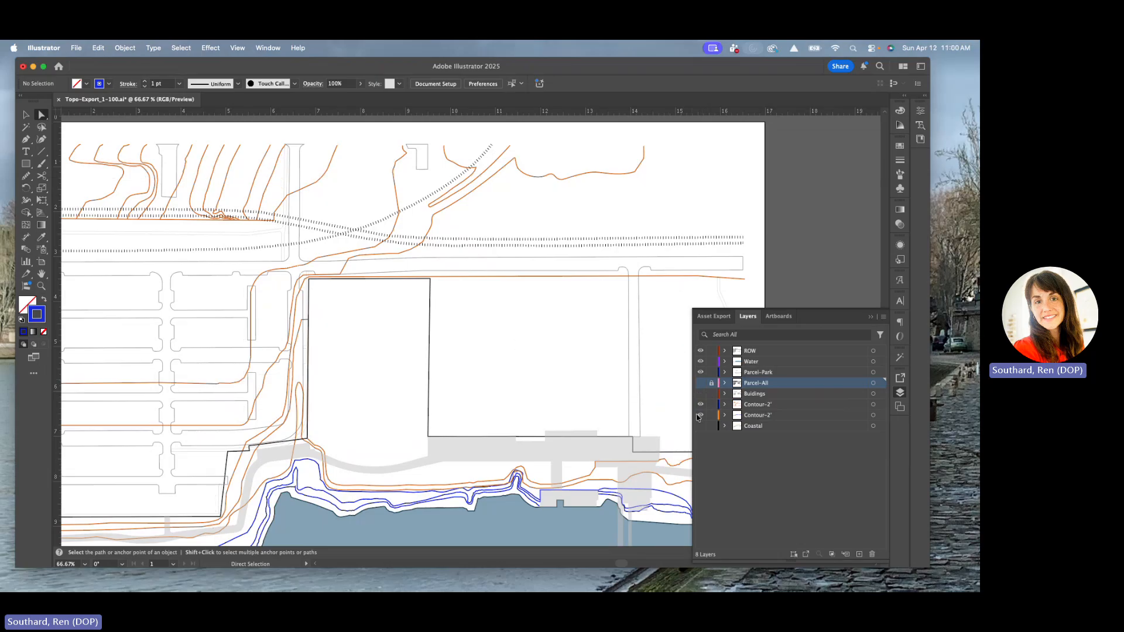
{"action": "left_click", "coordinate": [712, 395]}
Step: Check the Coastal layer's artwork and delete that layer
{"action": "left_click", "coordinate": [701, 427]}
{"action": "left_click", "coordinate": [701, 428]}
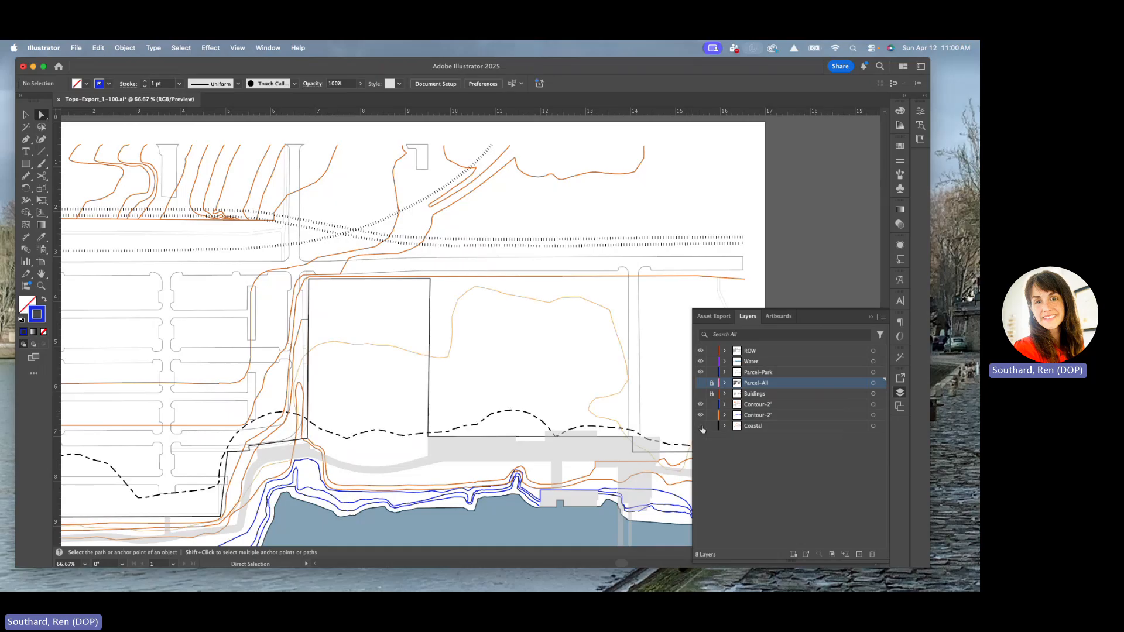
{"action": "left_click", "coordinate": [760, 426]}
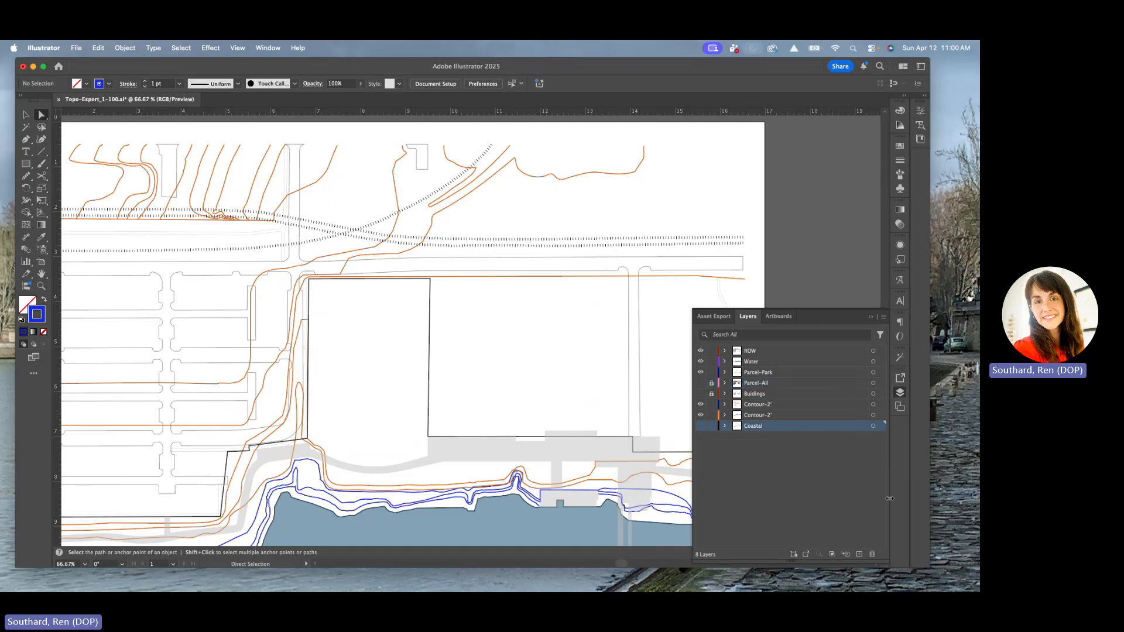
{"action": "left_click", "coordinate": [872, 556]}
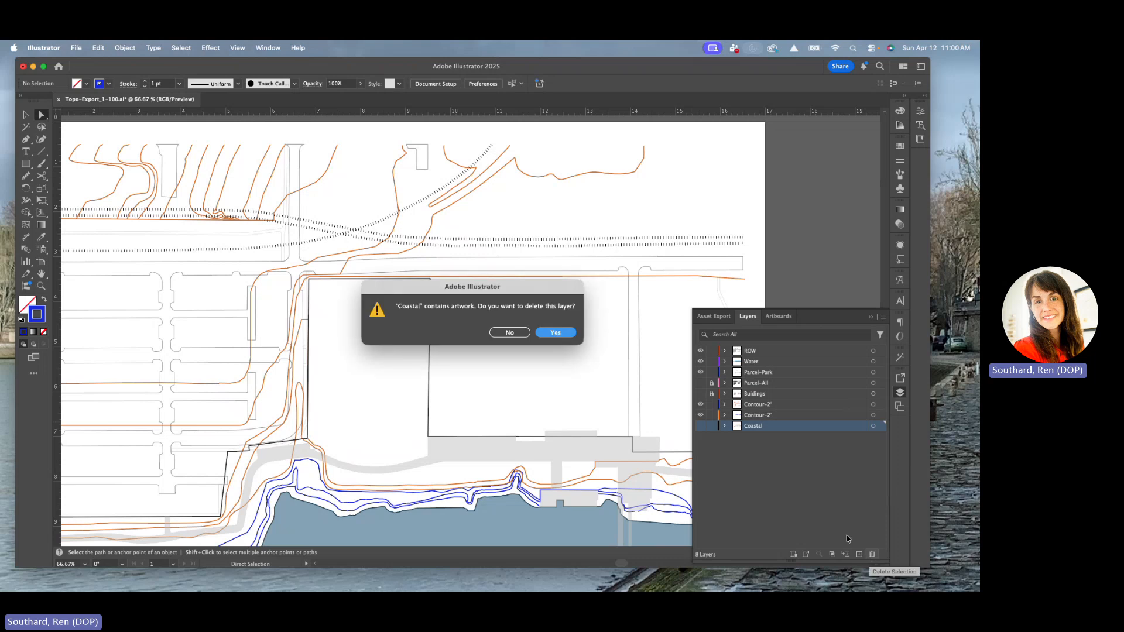
{"action": "left_click", "coordinate": [556, 334]}
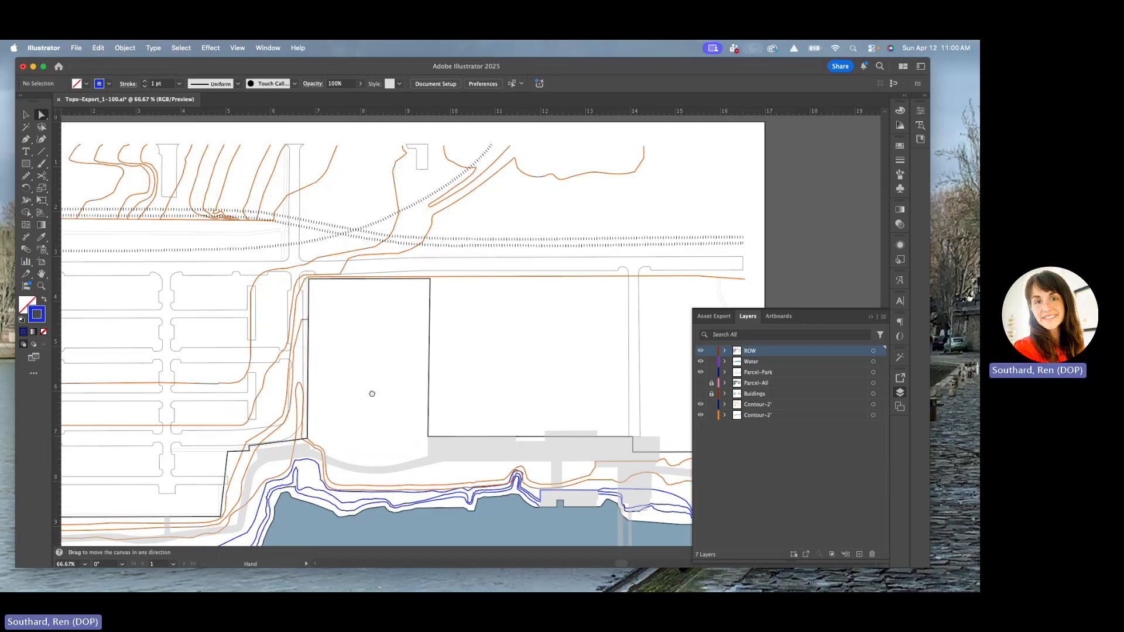
Step: Move anchor points of the outer orange contour outward at its bend just west of the park's southwest corner
{"action": "scroll", "coordinate": [371, 391], "scroll_direction": "up", "scroll_amount": 3}
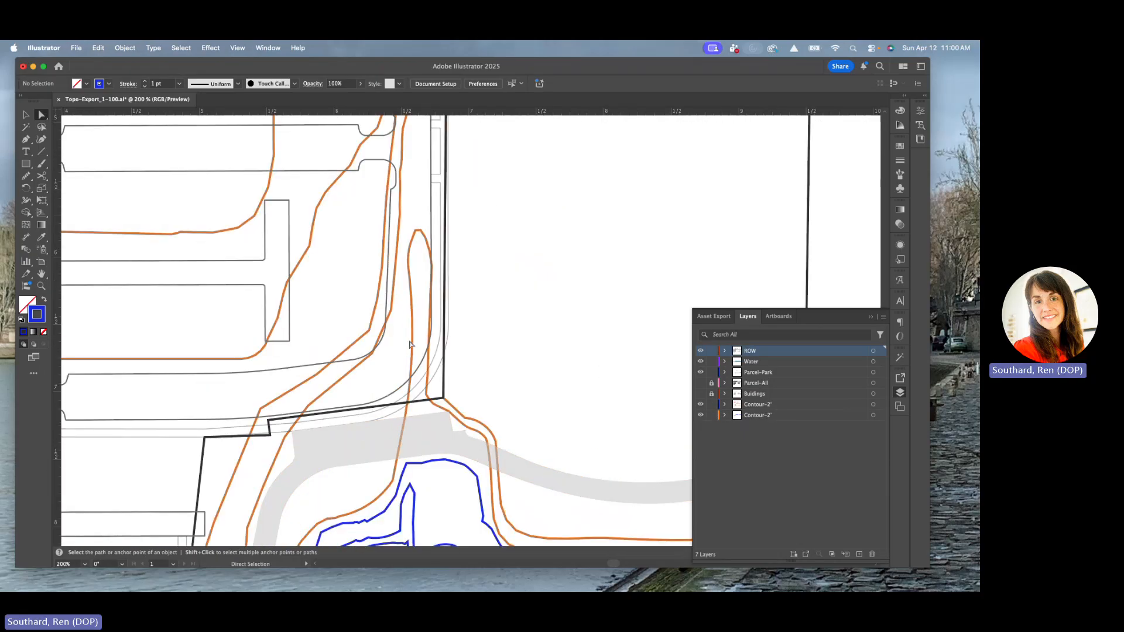
{"action": "left_click", "coordinate": [373, 354]}
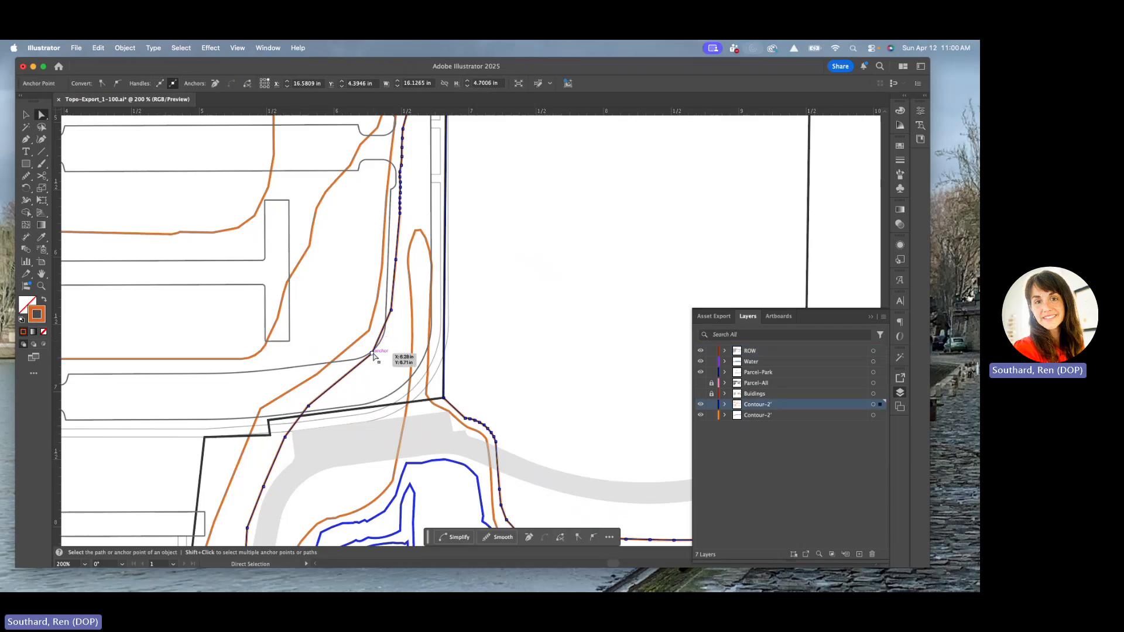
{"action": "left_click_drag", "start_coordinate": [373, 354], "coordinate": [380, 354]}
{"action": "left_click_drag", "start_coordinate": [390, 314], "coordinate": [366, 364]}
Step: Pull the anchor points of the lowest orange contour away from the neighbouring contour at its bend southwest of the park
{"action": "scroll", "coordinate": [391, 331], "scroll_direction": "down", "scroll_amount": 2}
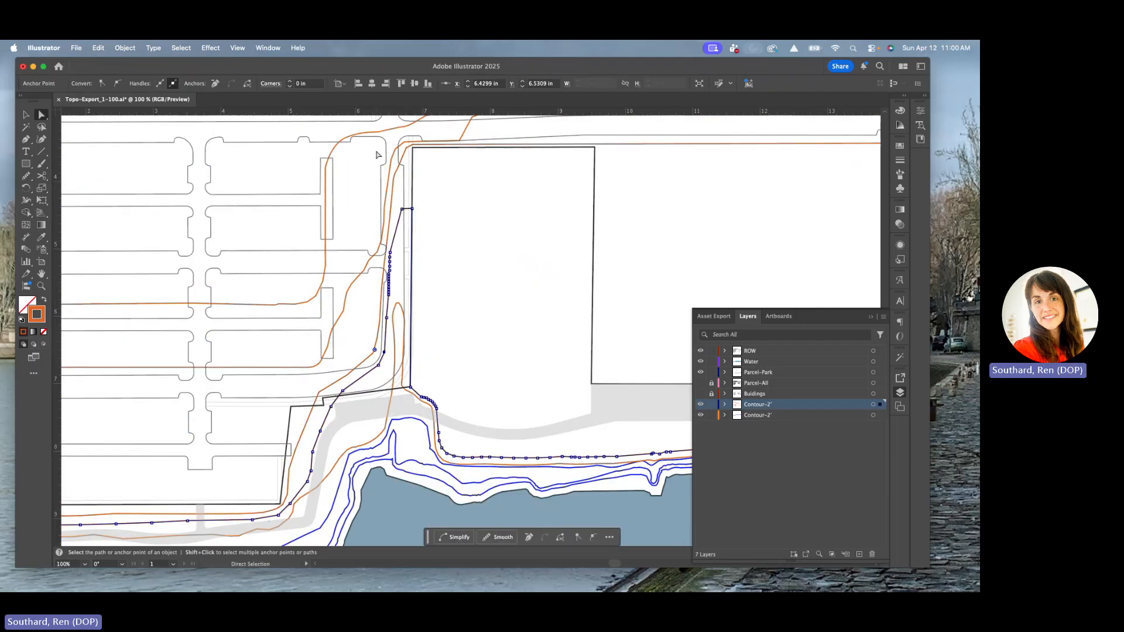
{"action": "scroll", "coordinate": [472, 228], "scroll_direction": "down", "scroll_amount": 5}
{"action": "scroll", "coordinate": [472, 228], "scroll_direction": "left", "scroll_amount": 3}
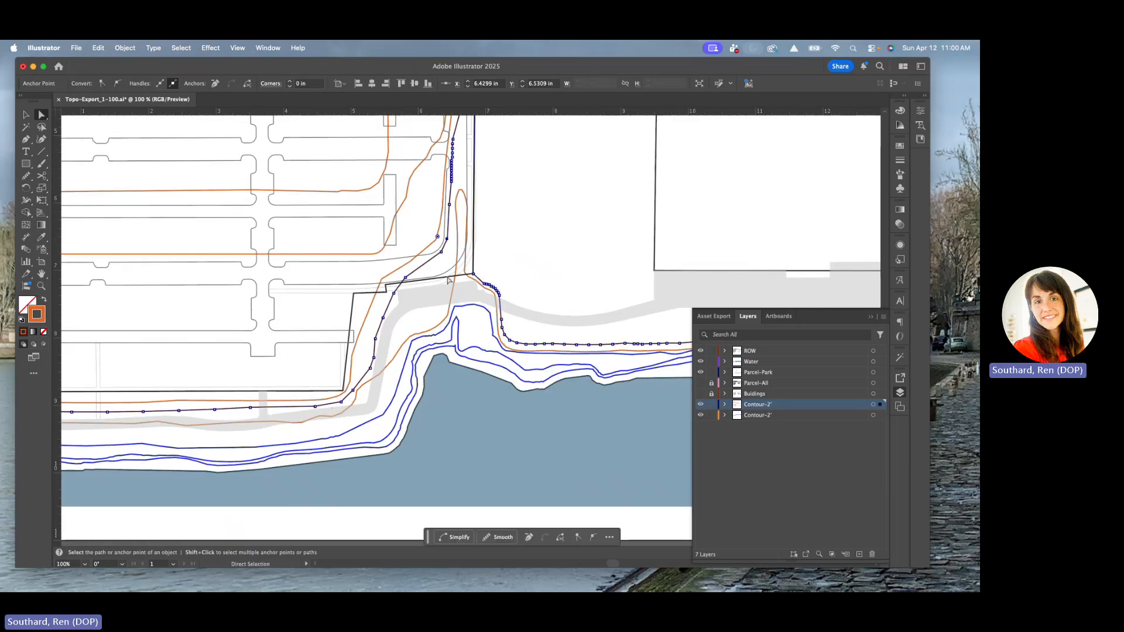
{"action": "scroll", "coordinate": [292, 381], "scroll_direction": "down", "scroll_amount": 2}
{"action": "scroll", "coordinate": [293, 380], "scroll_direction": "left", "scroll_amount": 3}
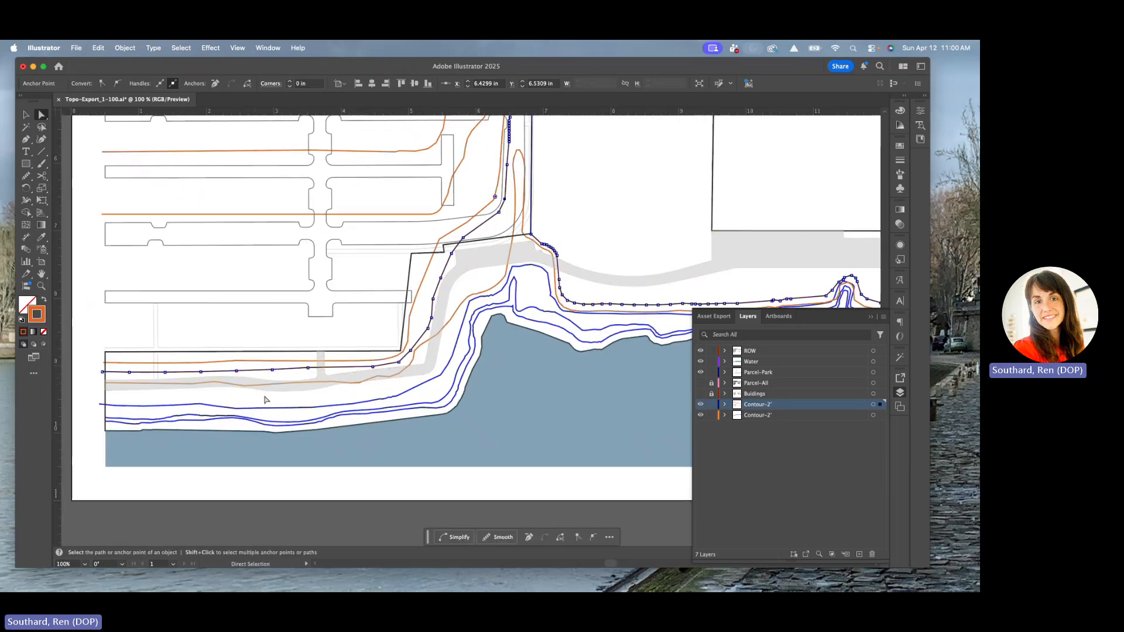
{"action": "scroll", "coordinate": [421, 346], "scroll_direction": "up", "scroll_amount": 2}
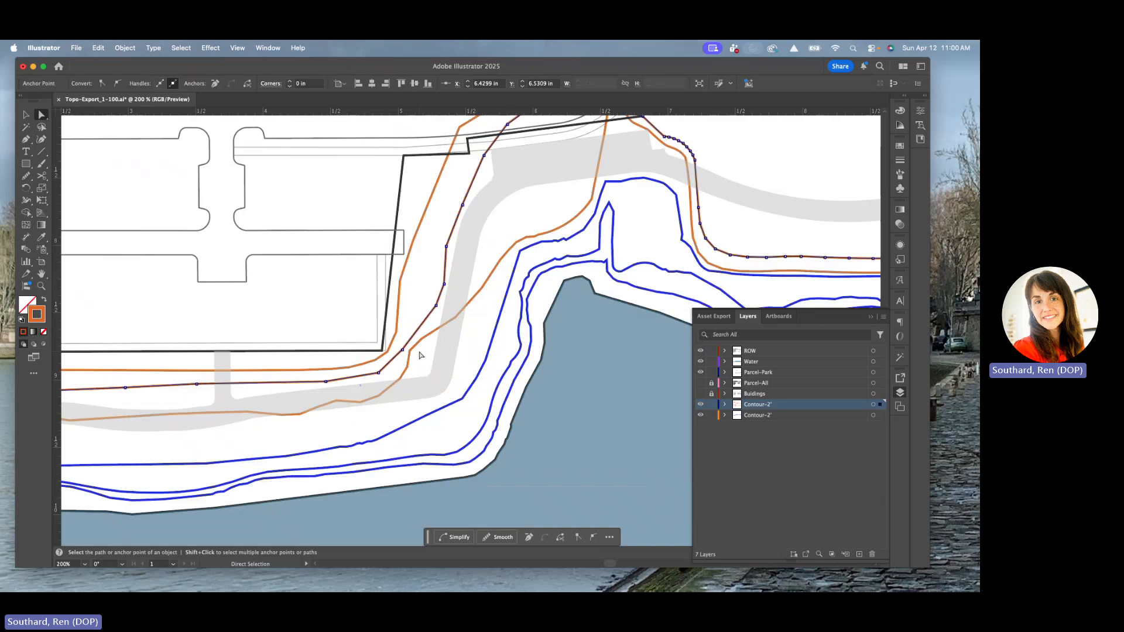
{"action": "left_click_drag", "start_coordinate": [411, 353], "coordinate": [471, 321]}
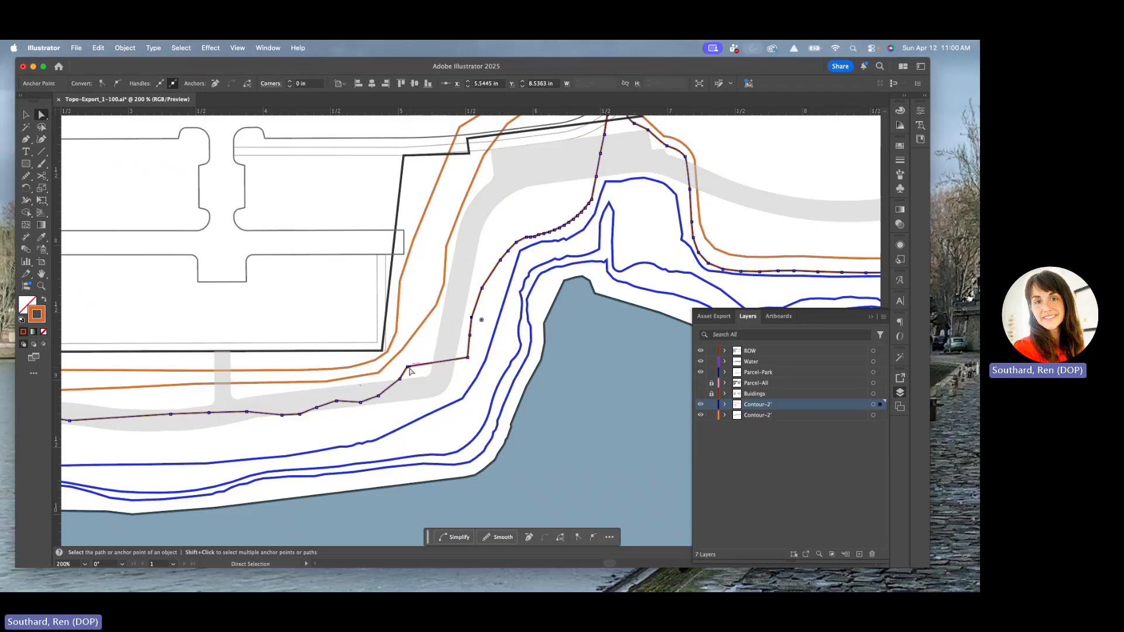
{"action": "left_click_drag", "start_coordinate": [411, 370], "coordinate": [148, 505]}
Step: Move anchor points on the east side of the narrow orange contour loop beside the park's inner corner
{"action": "key", "text": "space"}
{"action": "scroll", "coordinate": [368, 427], "scroll_direction": "down", "scroll_amount": 1}
{"action": "key", "text": "space"}
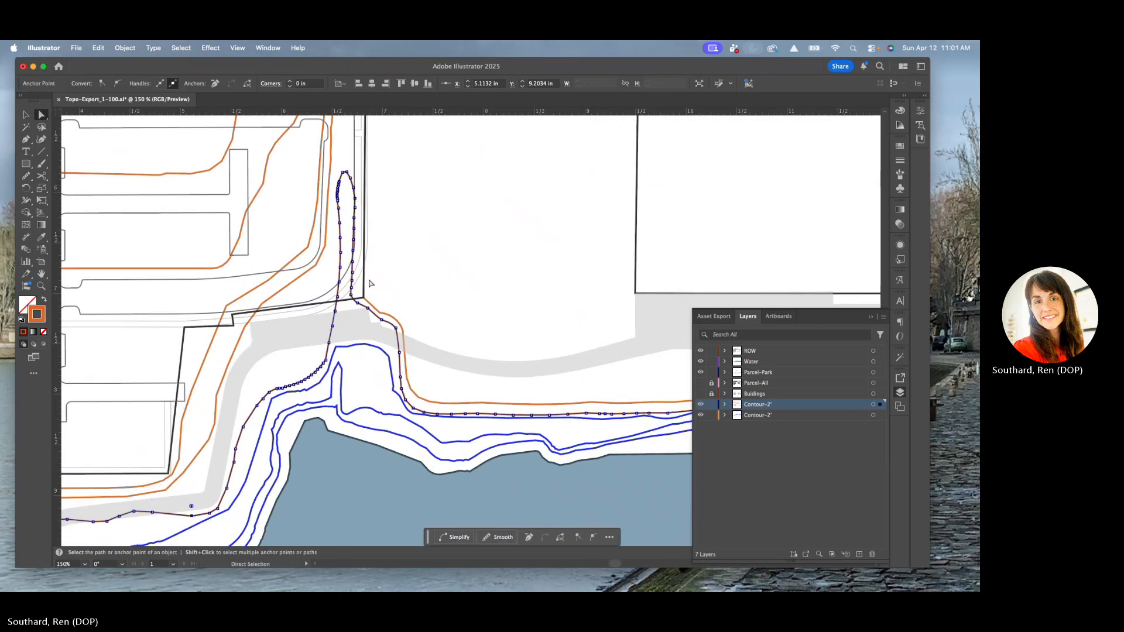
{"action": "scroll", "coordinate": [370, 243], "scroll_direction": "up", "scroll_amount": 2}
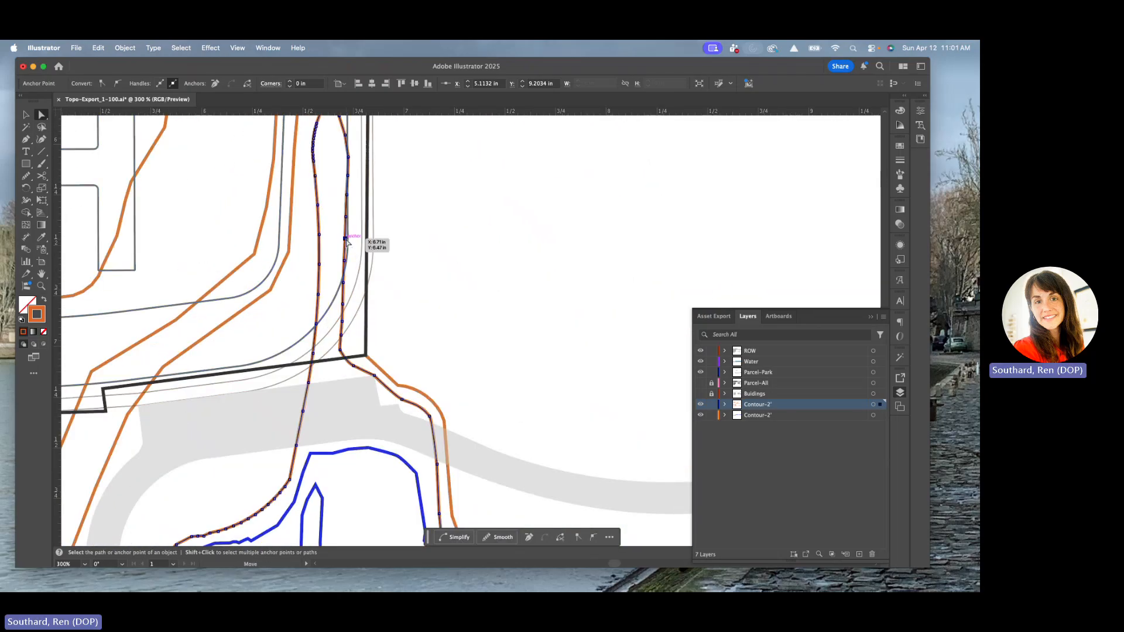
{"action": "left_click", "coordinate": [347, 240]}
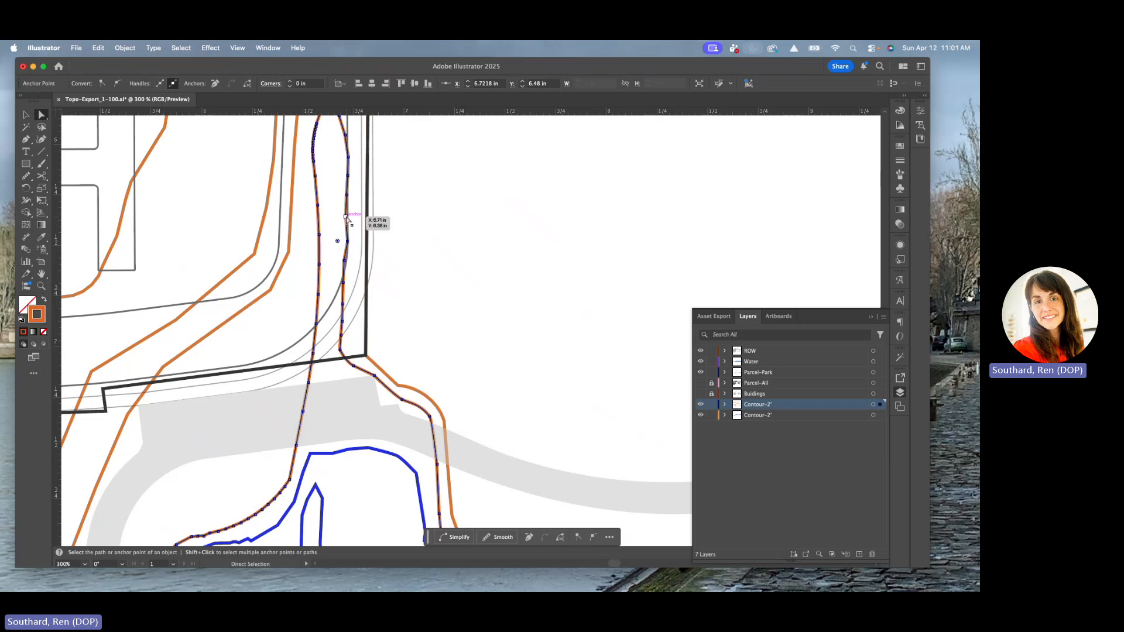
{"action": "left_click_drag", "start_coordinate": [347, 216], "coordinate": [350, 221]}
{"action": "left_click", "coordinate": [344, 283]}
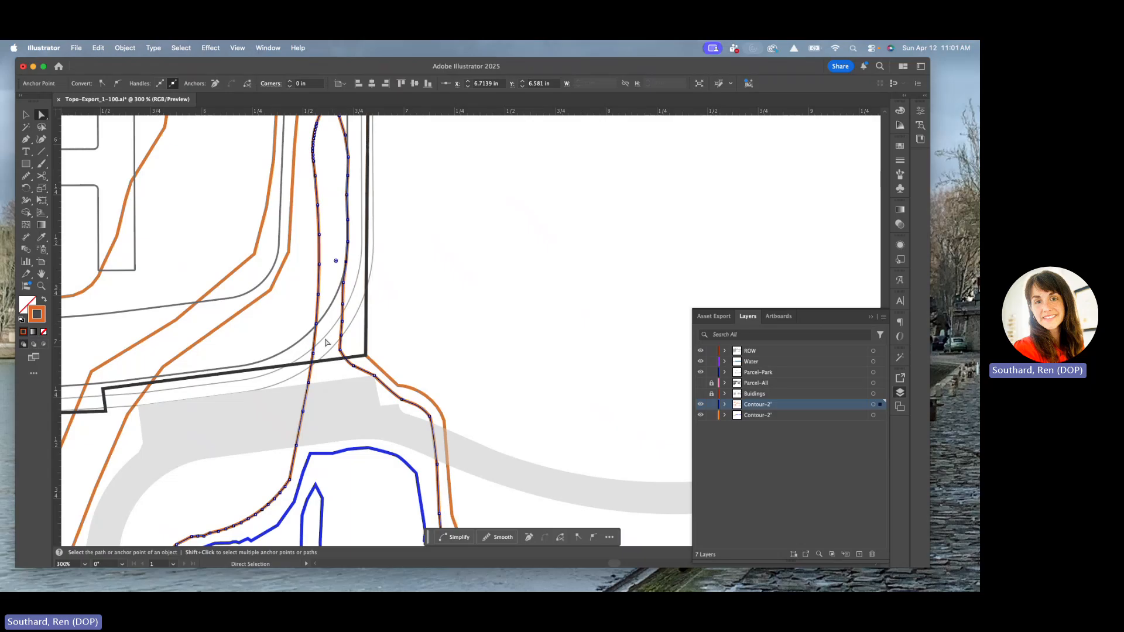
Step: Reshape both sides of the narrow contour loop's base by moving its anchor points near the sidewalk and park boundary
{"action": "left_click", "coordinate": [360, 311]}
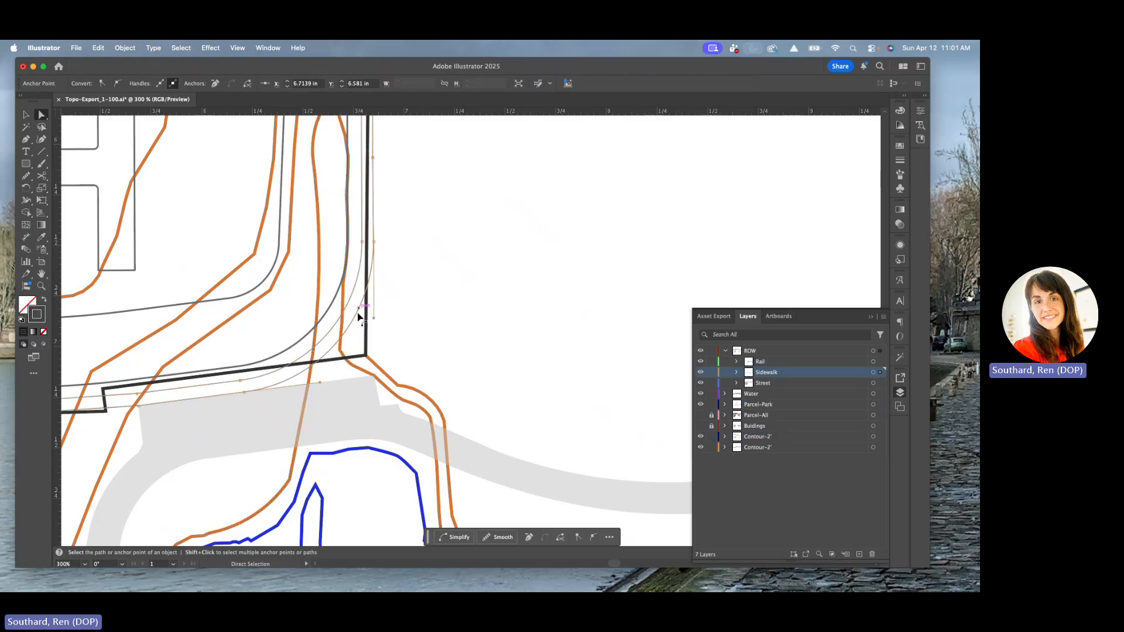
{"action": "scroll", "coordinate": [322, 369], "scroll_direction": "up", "scroll_amount": 2}
{"action": "scroll", "coordinate": [322, 369], "scroll_direction": "down", "scroll_amount": 2}
{"action": "left_click", "coordinate": [315, 353]}
{"action": "scroll", "coordinate": [314, 374], "scroll_direction": "up", "scroll_amount": 2}
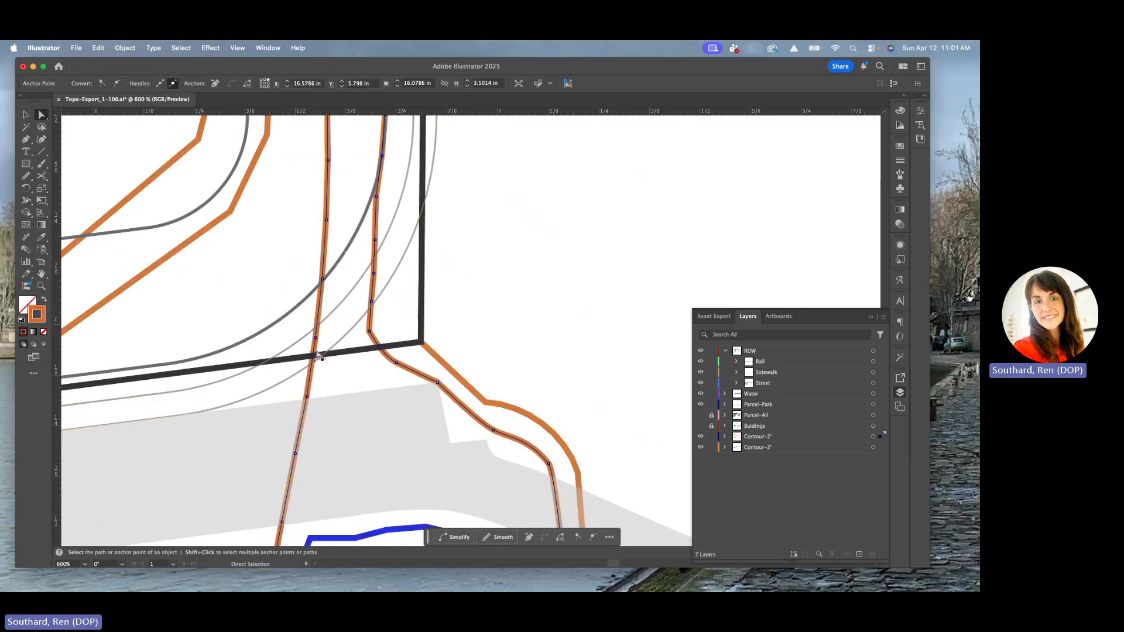
{"action": "left_click_drag", "start_coordinate": [317, 350], "coordinate": [339, 368]}
{"action": "left_click_drag", "start_coordinate": [323, 280], "coordinate": [316, 289]}
{"action": "left_click_drag", "start_coordinate": [370, 331], "coordinate": [363, 281]}
{"action": "left_click_drag", "start_coordinate": [375, 240], "coordinate": [361, 249]}
Step: Examine the spacing of the orange and blue contours along the whole waterfront, from the west edge to the east edge
{"action": "key", "text": "super+minus"}
{"action": "key", "text": "super+minus"}
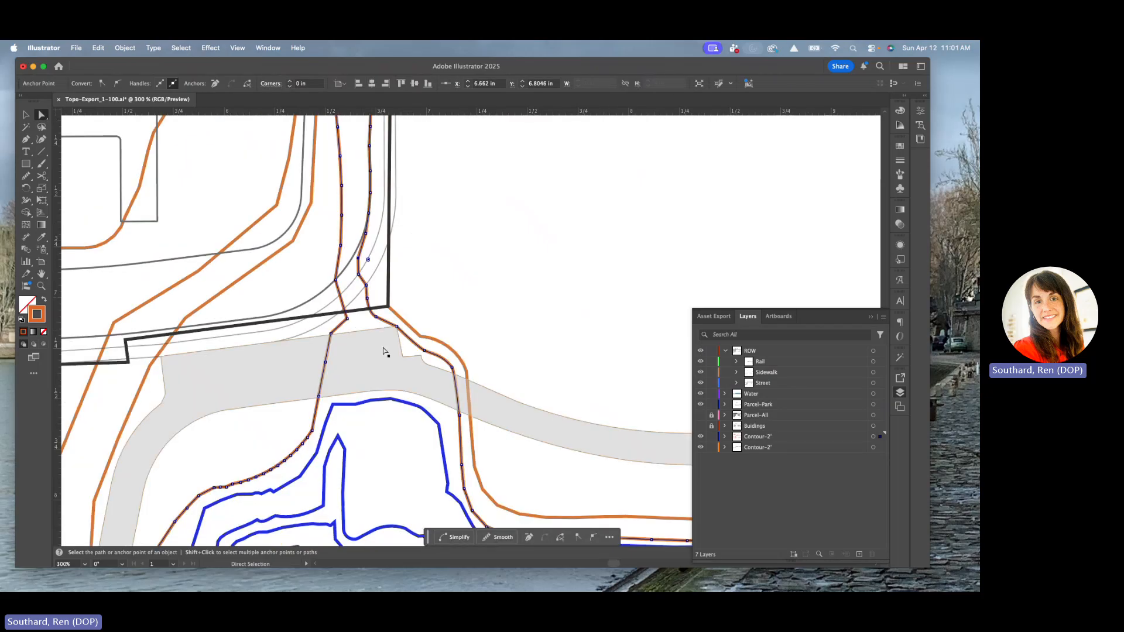
{"action": "key", "text": "super+minus"}
{"action": "key", "text": "super+minus"}
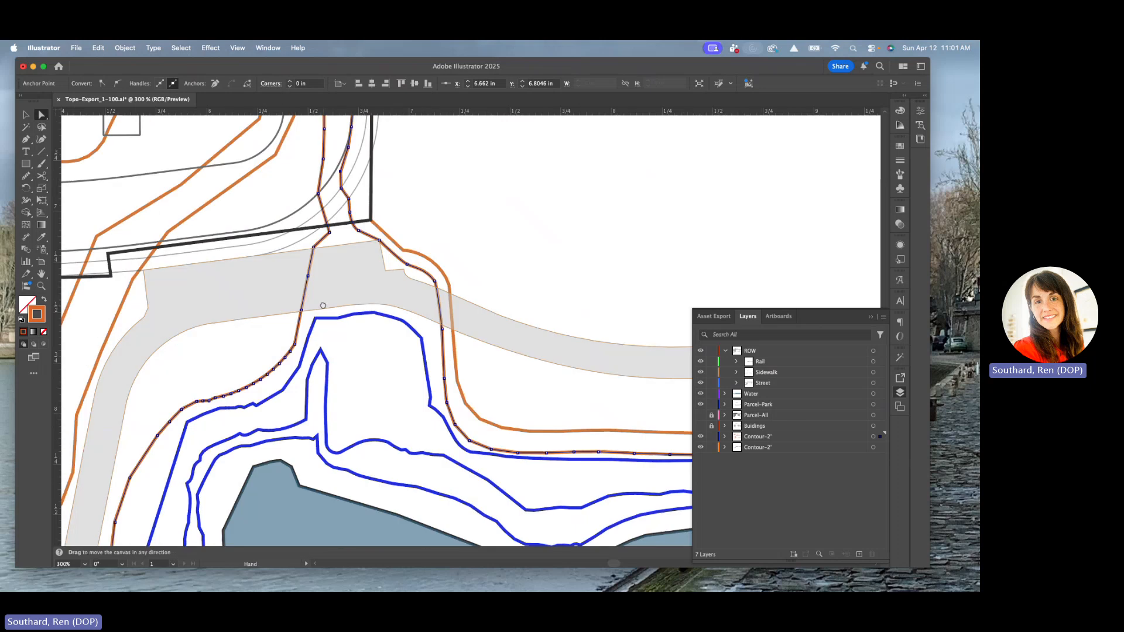
{"action": "left_click_drag", "start_coordinate": [420, 313], "coordinate": [445, 315]}
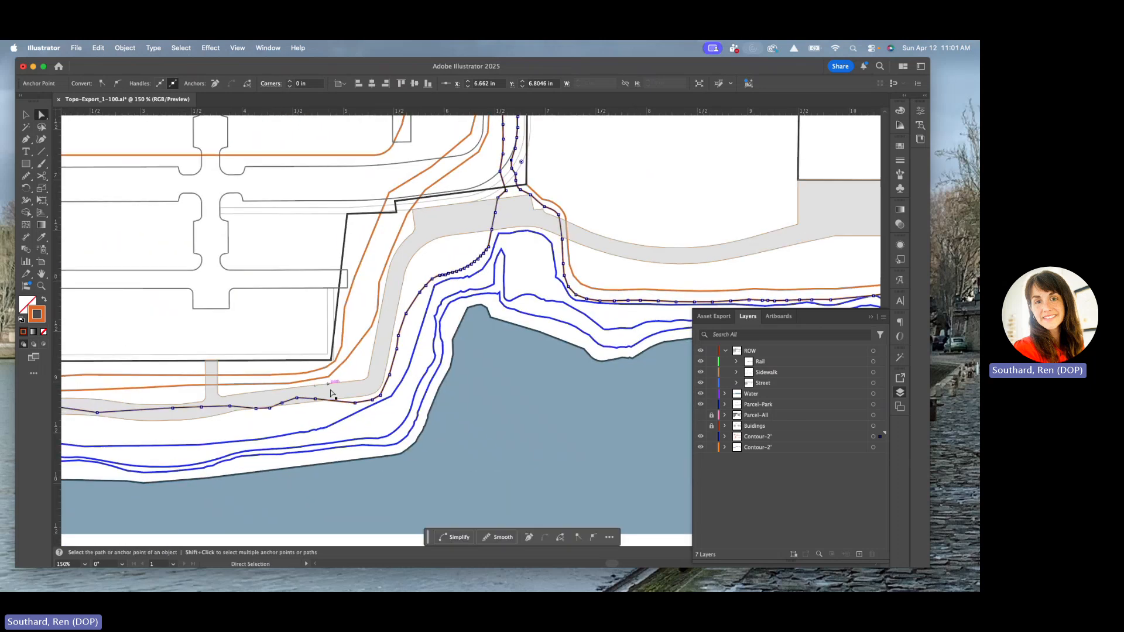
{"action": "key", "text": "super+minus"}
{"action": "left_click_drag", "start_coordinate": [508, 338], "coordinate": [206, 365]}
{"action": "left_click_drag", "start_coordinate": [470, 352], "coordinate": [496, 372]}
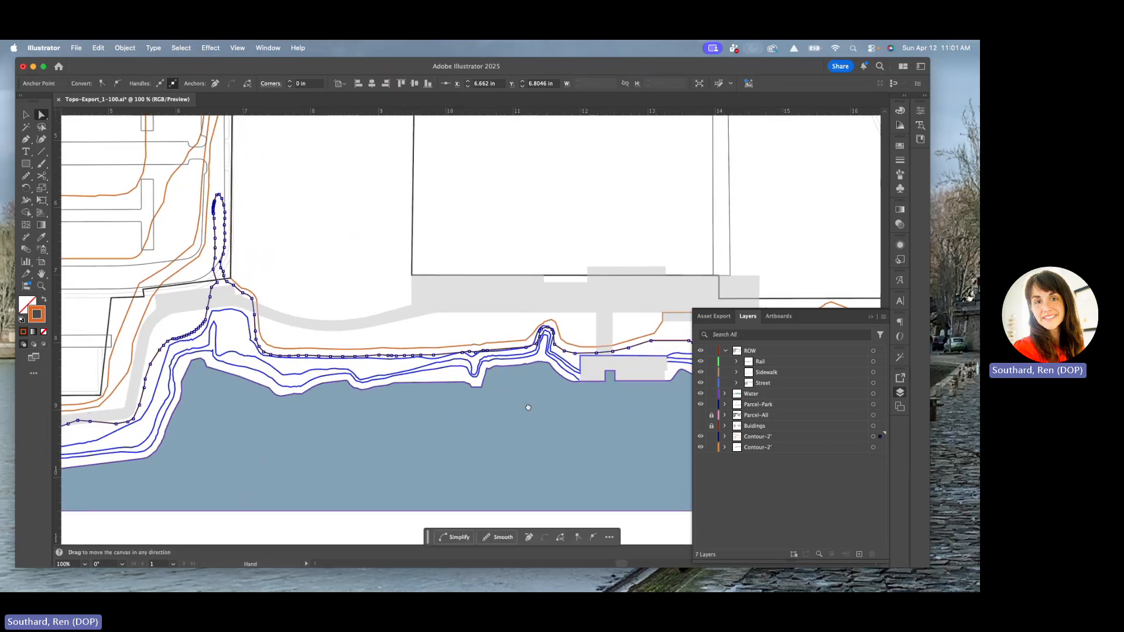
{"action": "key", "text": "super+minus"}
{"action": "scroll", "coordinate": [541, 370], "scroll_direction": "right", "scroll_amount": 5}
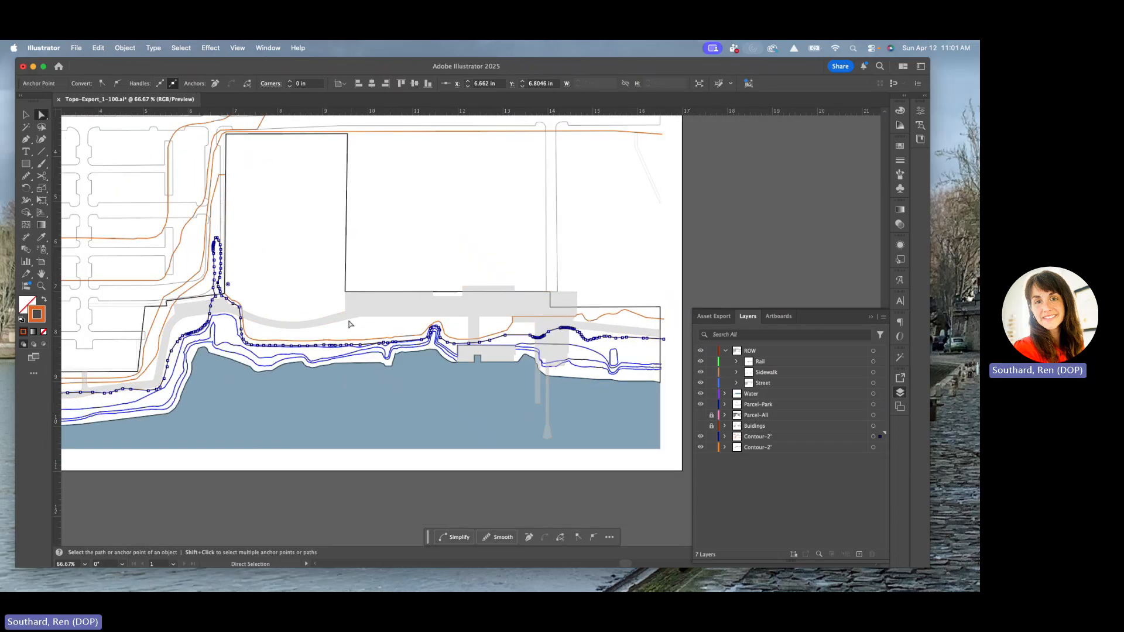
{"action": "left_click", "coordinate": [271, 294]}
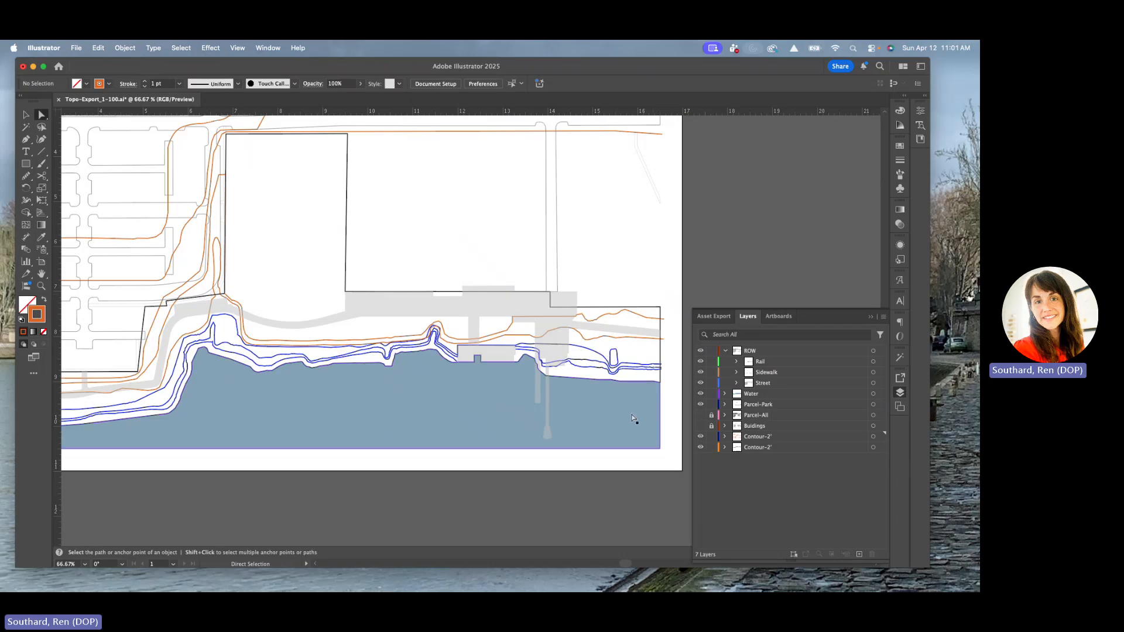
{"action": "left_click_drag", "start_coordinate": [276, 236], "coordinate": [445, 253]}
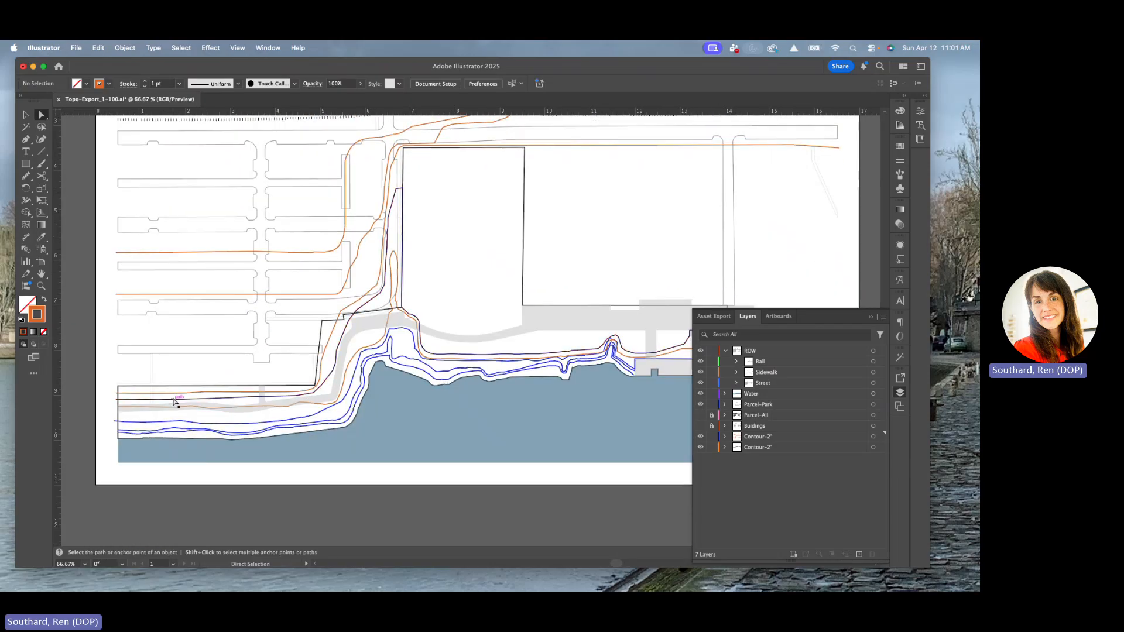
{"action": "scroll", "coordinate": [303, 399], "scroll_direction": "up", "scroll_amount": 1}
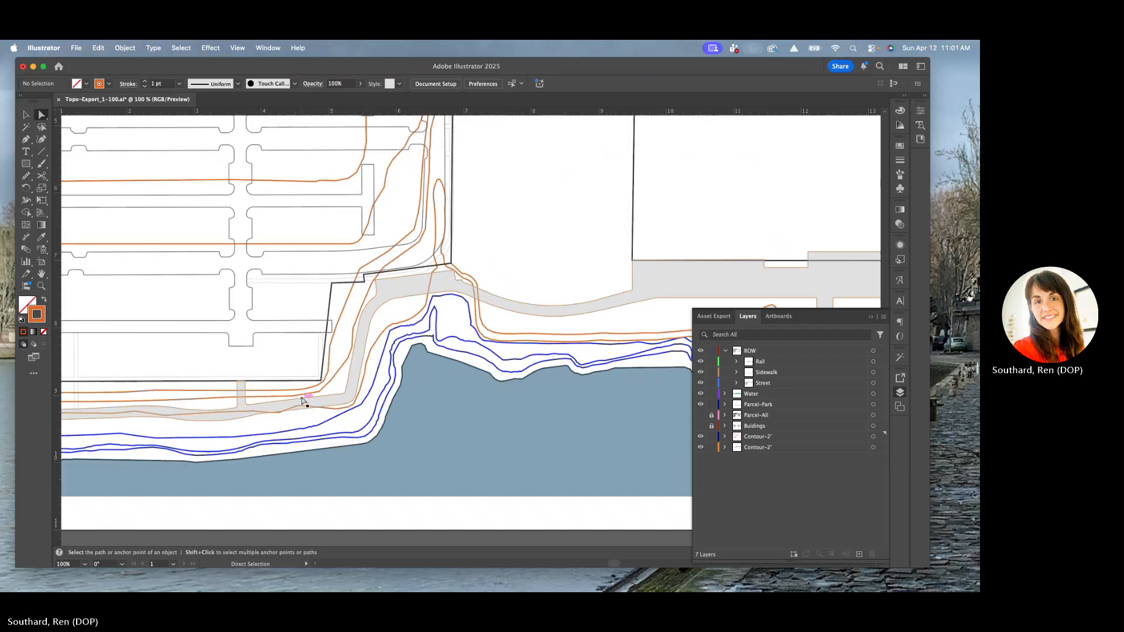
{"action": "left_click", "coordinate": [433, 454]}
{"action": "left_click_drag", "start_coordinate": [469, 437], "coordinate": [284, 414]}
{"action": "scroll", "coordinate": [296, 420], "scroll_direction": "down", "scroll_amount": 1}
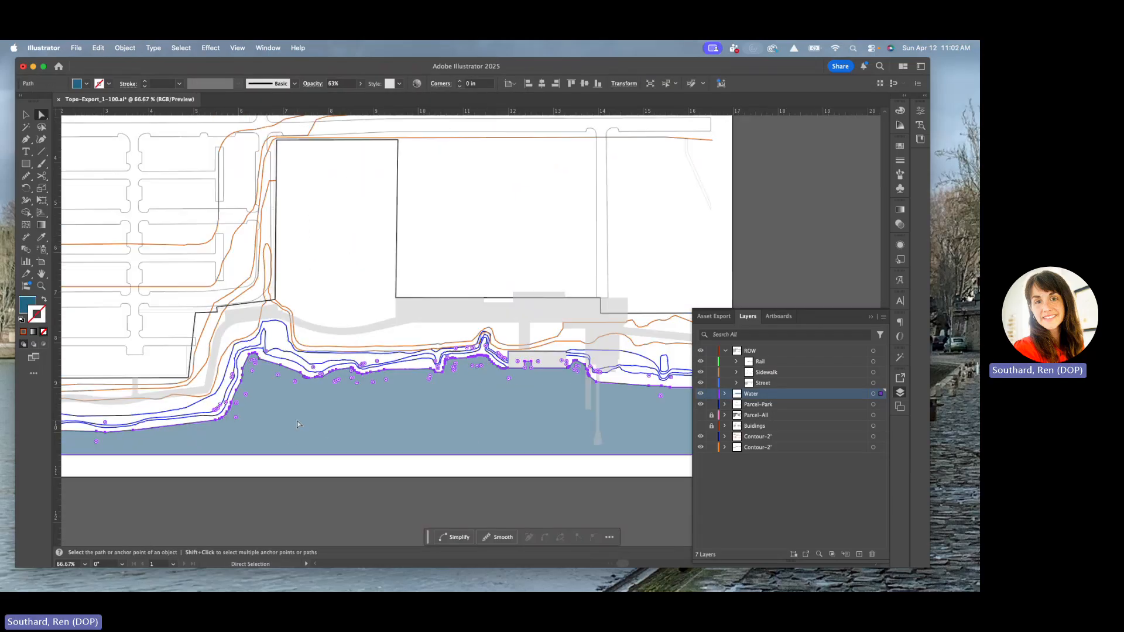
Step: Select the whole water shape with the Selection tool
{"action": "left_click", "coordinate": [25, 117]}
{"action": "left_click", "coordinate": [385, 470]}
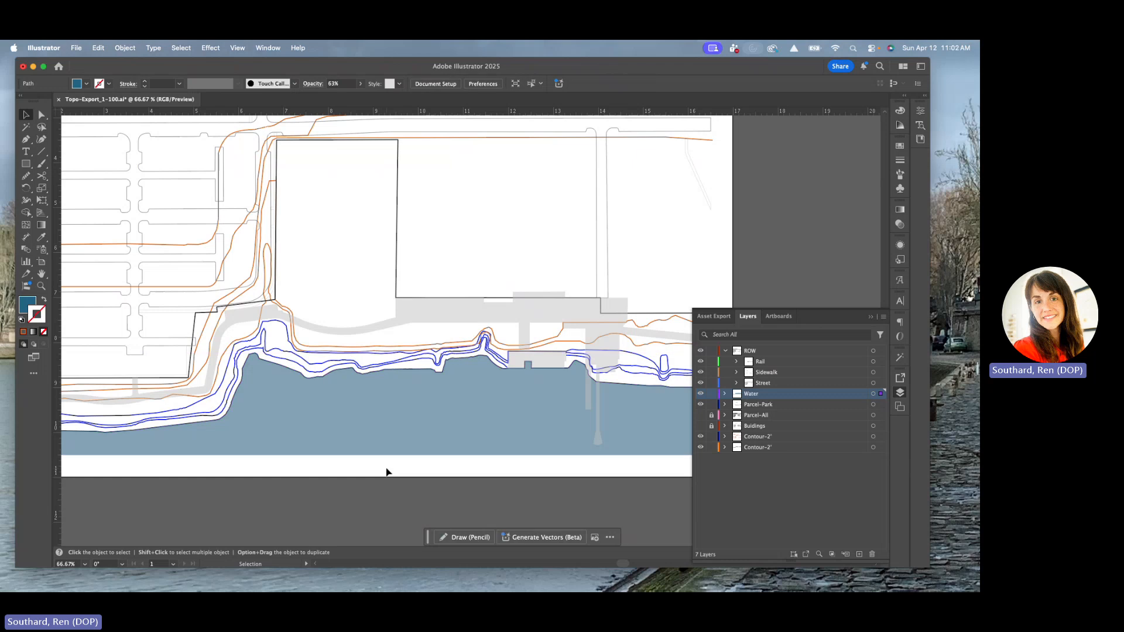
{"action": "left_click", "coordinate": [345, 421]}
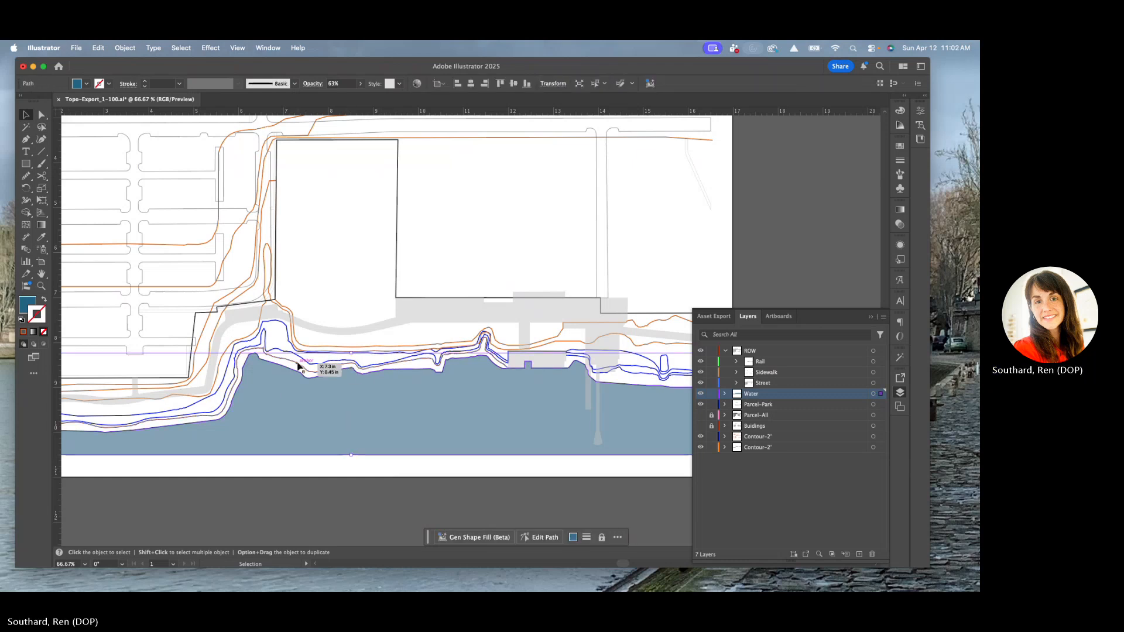
{"action": "key", "text": "super+equal"}
{"action": "key", "text": "super+equal"}
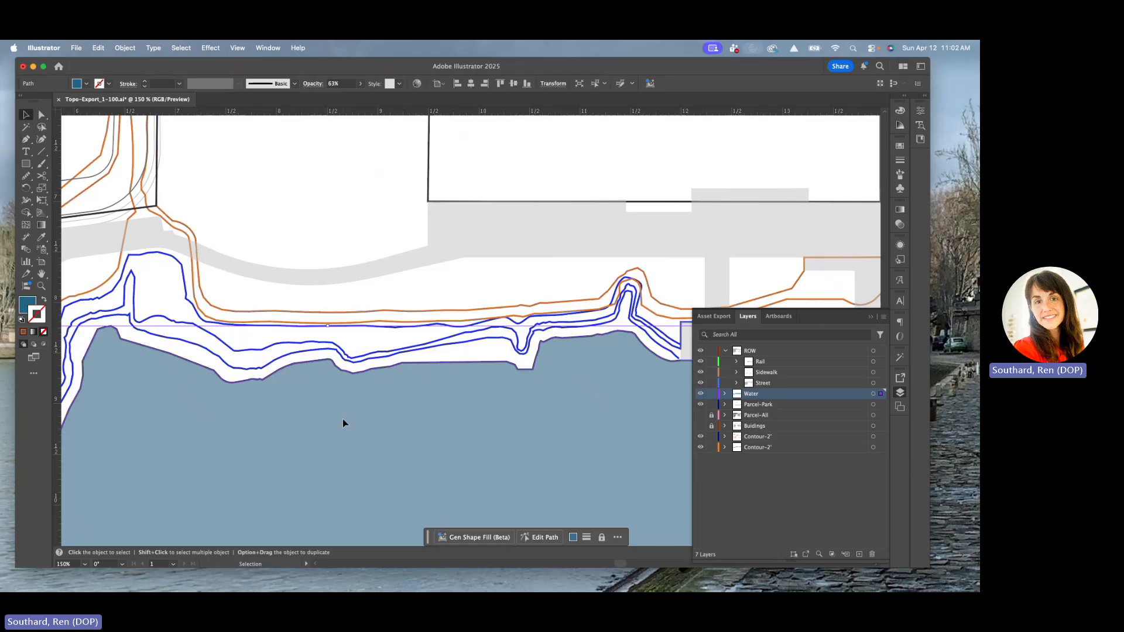
{"action": "key", "text": "super+minus"}
{"action": "key", "text": "super+minus"}
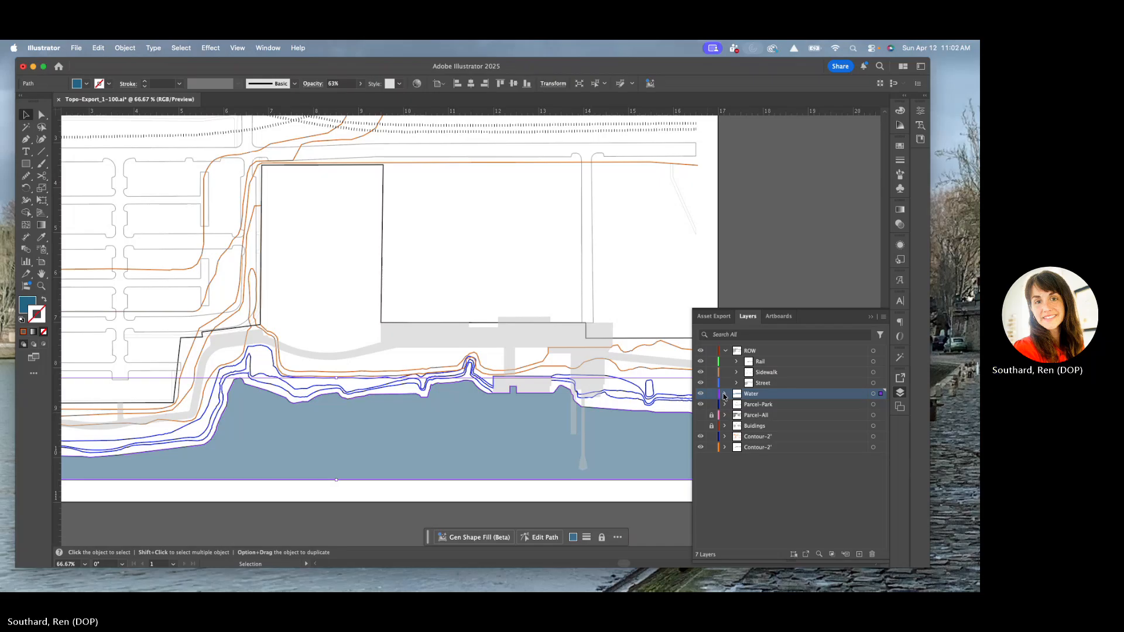
{"action": "key", "text": "super+minus"}
{"action": "key", "text": "super+minus"}
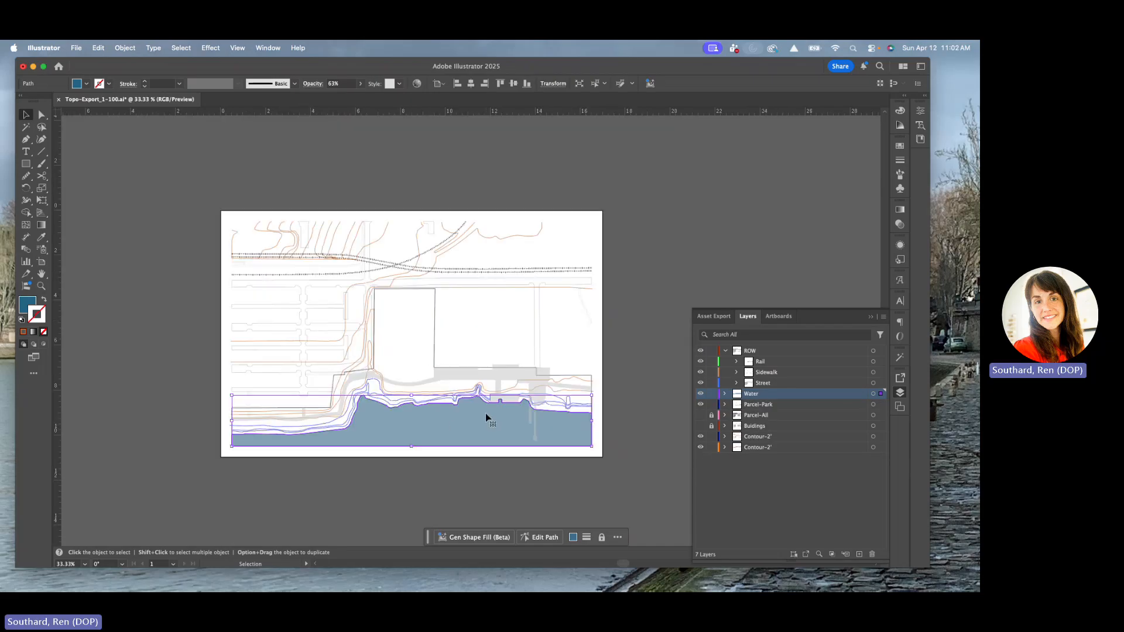
{"action": "right_click", "coordinate": [453, 427]}
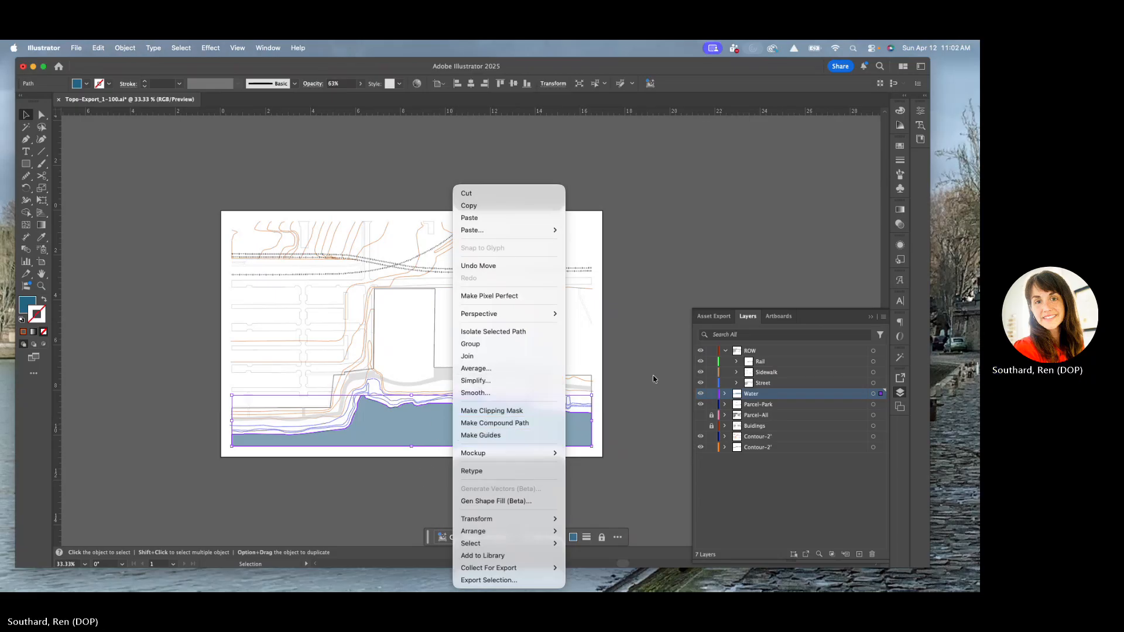
{"action": "left_click", "coordinate": [619, 388]}
{"action": "scroll", "coordinate": [458, 416], "scroll_direction": "up", "scroll_amount": 2}
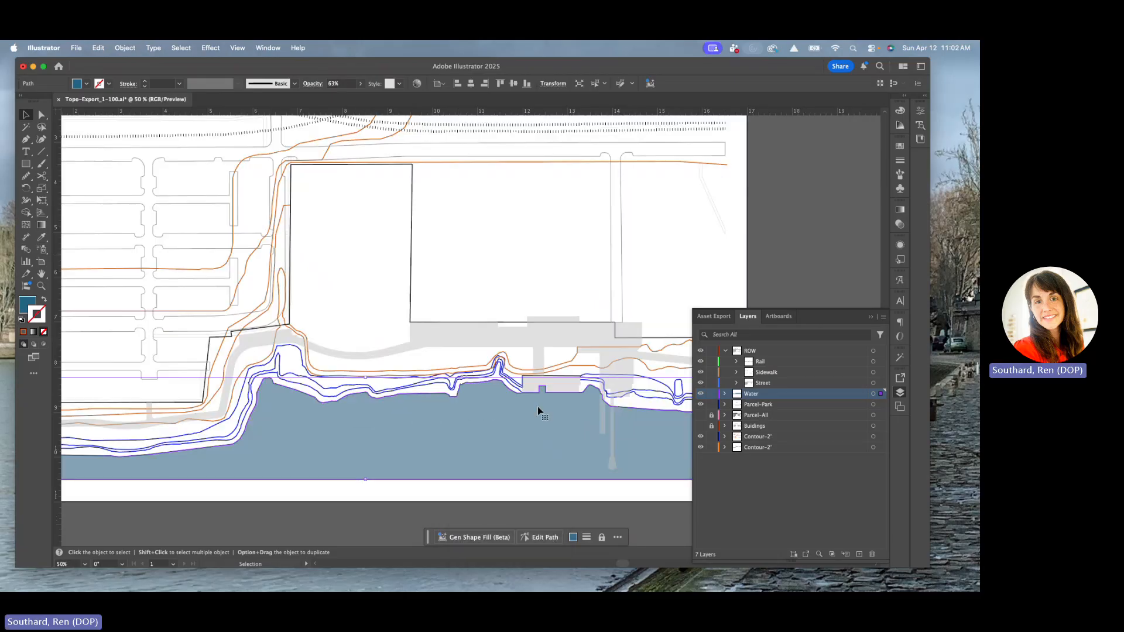
Step: Check the contents of the Water layer and collapse it again
{"action": "left_click", "coordinate": [725, 393]}
{"action": "left_click", "coordinate": [765, 406]}
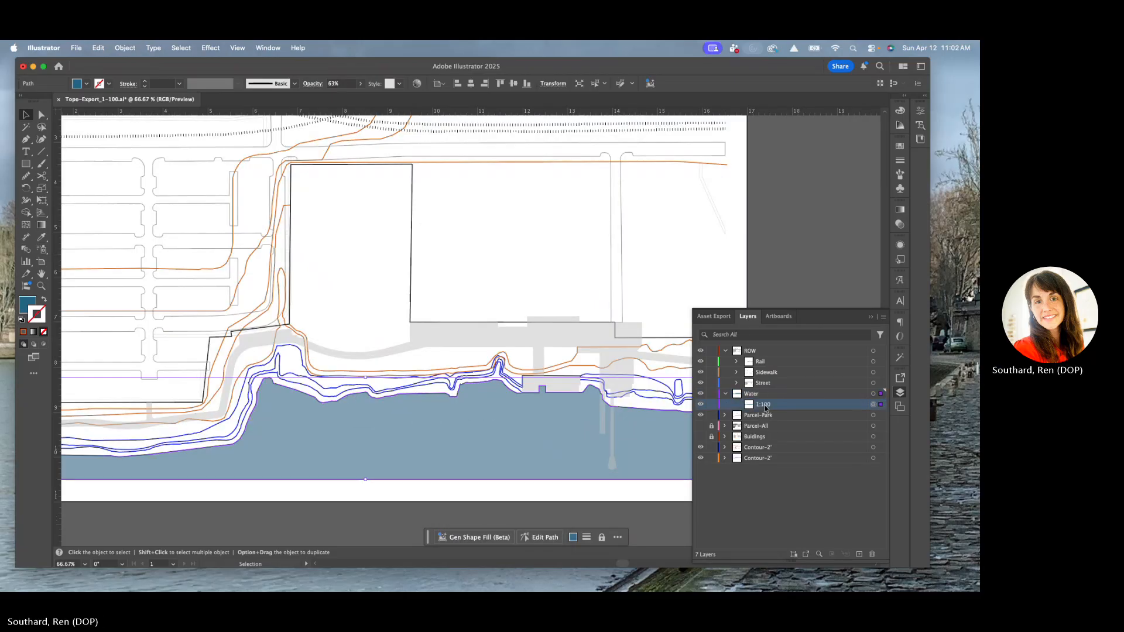
{"action": "left_click", "coordinate": [726, 394]}
{"action": "scroll", "coordinate": [562, 440], "scroll_direction": "down", "scroll_amount": 2}
{"action": "scroll", "coordinate": [435, 431], "scroll_direction": "right", "scroll_amount": 2}
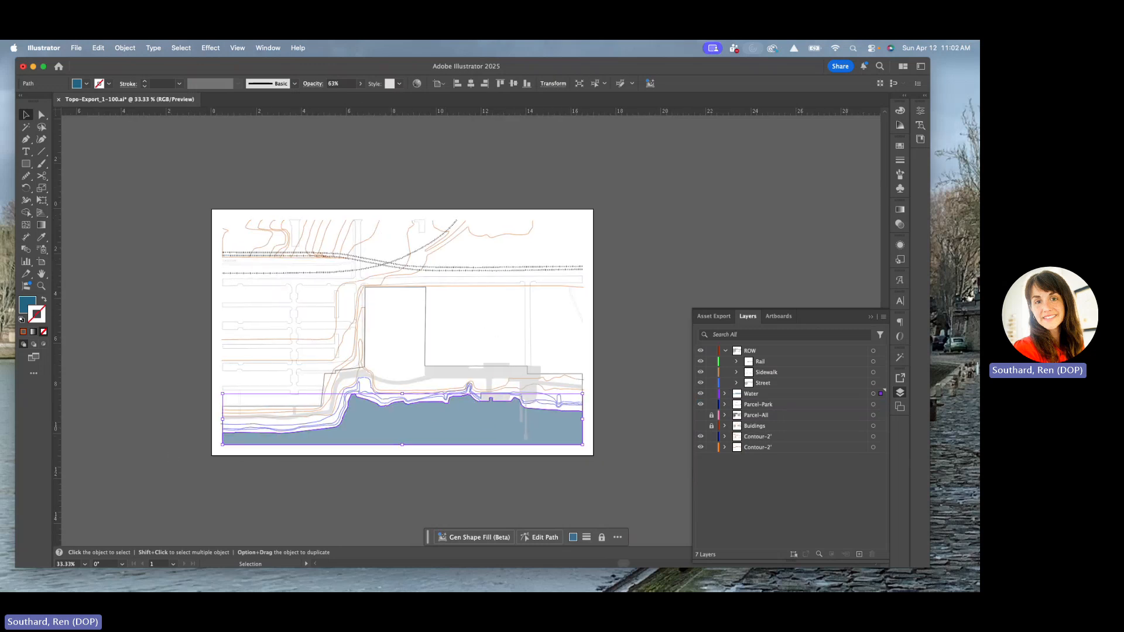
{"action": "left_click", "coordinate": [726, 394]}
{"action": "left_click", "coordinate": [771, 406]}
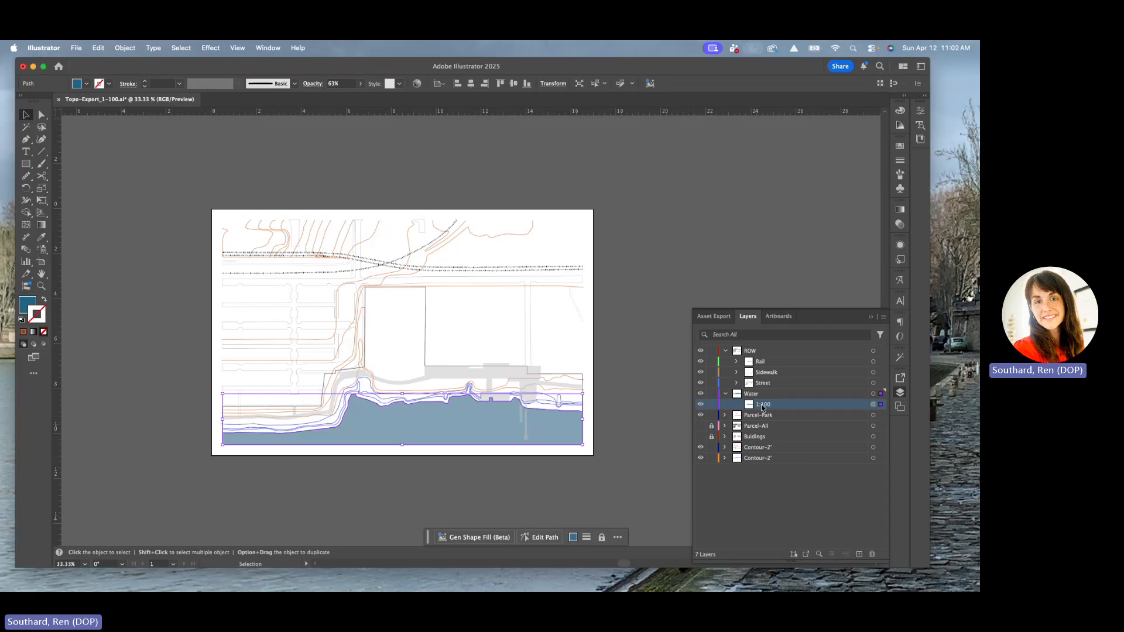
{"action": "left_click", "coordinate": [728, 395]}
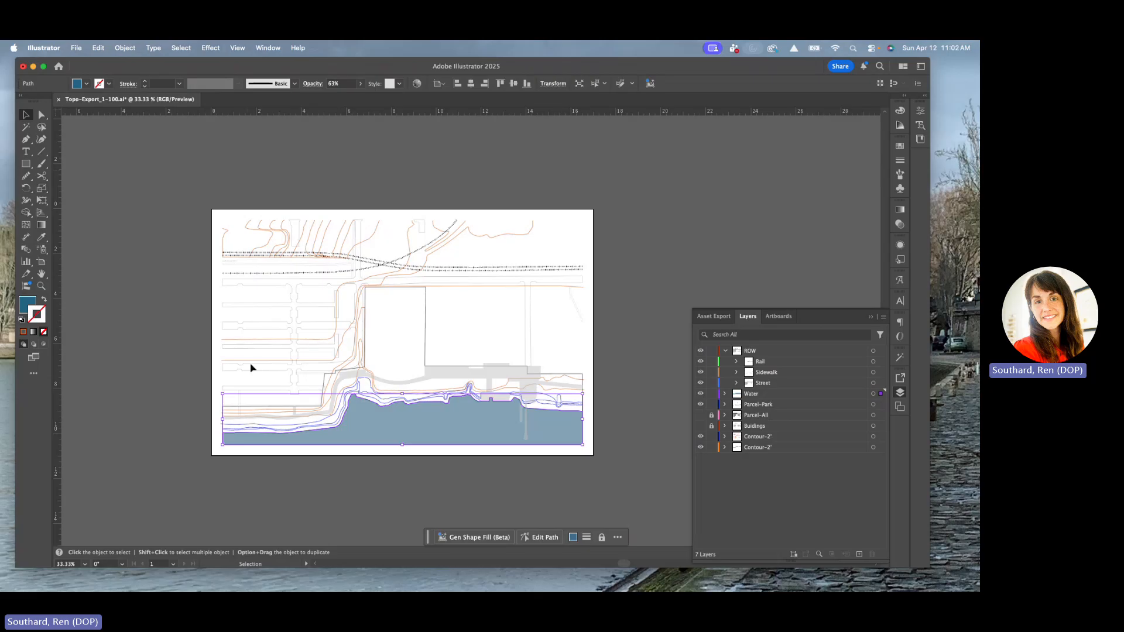
Step: Apply an orange contour's appearance to the water shape with the Eyedropper and deselect the shape
{"action": "scroll", "coordinate": [278, 375], "scroll_direction": "up", "scroll_amount": 1}
{"action": "left_click", "coordinate": [41, 236]}
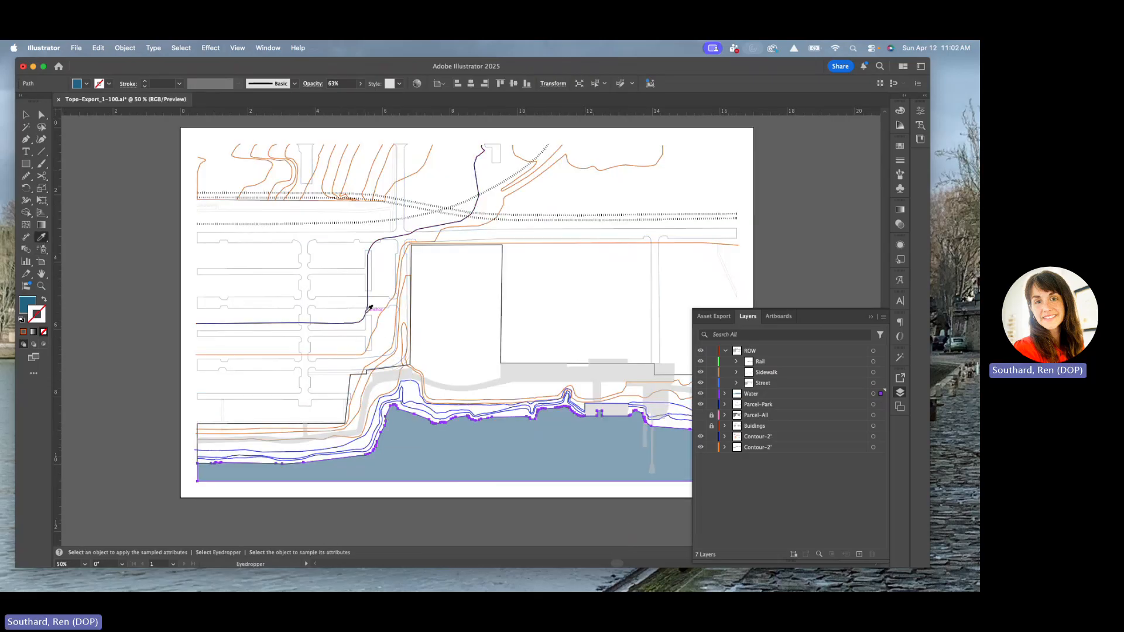
{"action": "left_click", "coordinate": [370, 307]}
{"action": "left_click", "coordinate": [25, 115]}
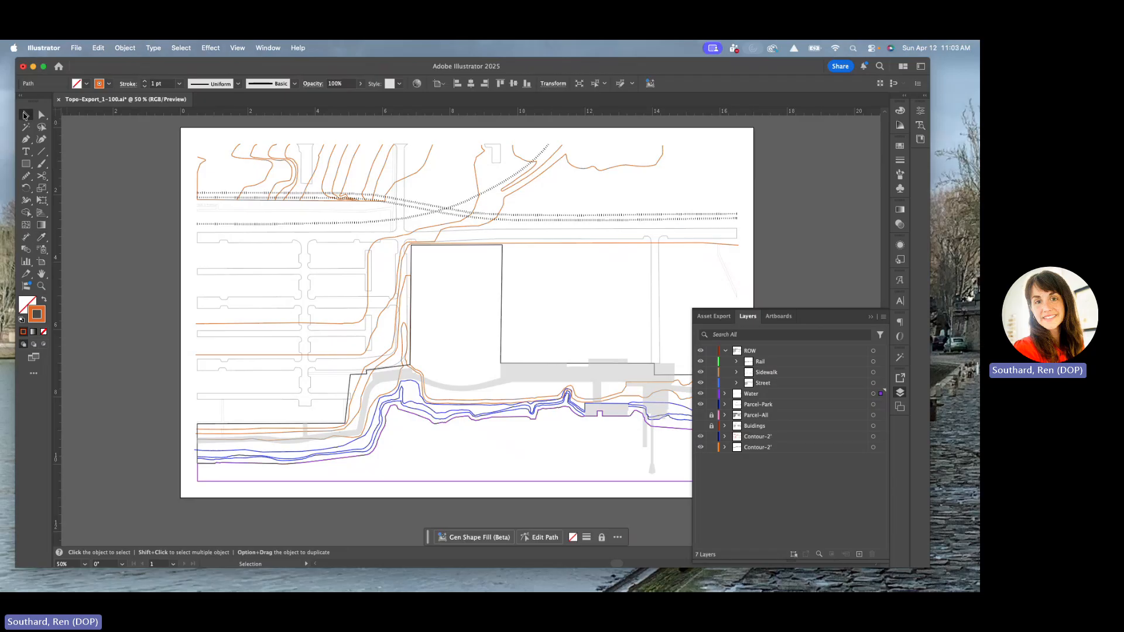
{"action": "left_click", "coordinate": [142, 342]}
Step: Select the water outline and move it from the Water layer to the upper Contour-2' layer
{"action": "scroll", "coordinate": [108, 326], "scroll_direction": "right", "scroll_amount": 5}
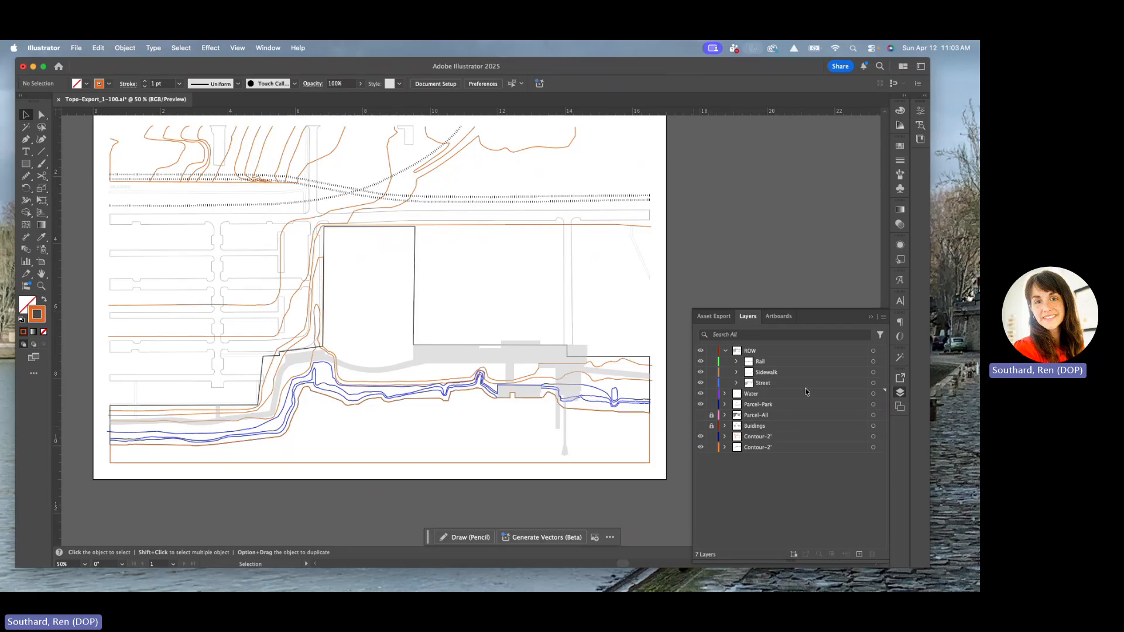
{"action": "left_click", "coordinate": [770, 396]}
{"action": "left_click", "coordinate": [607, 414]}
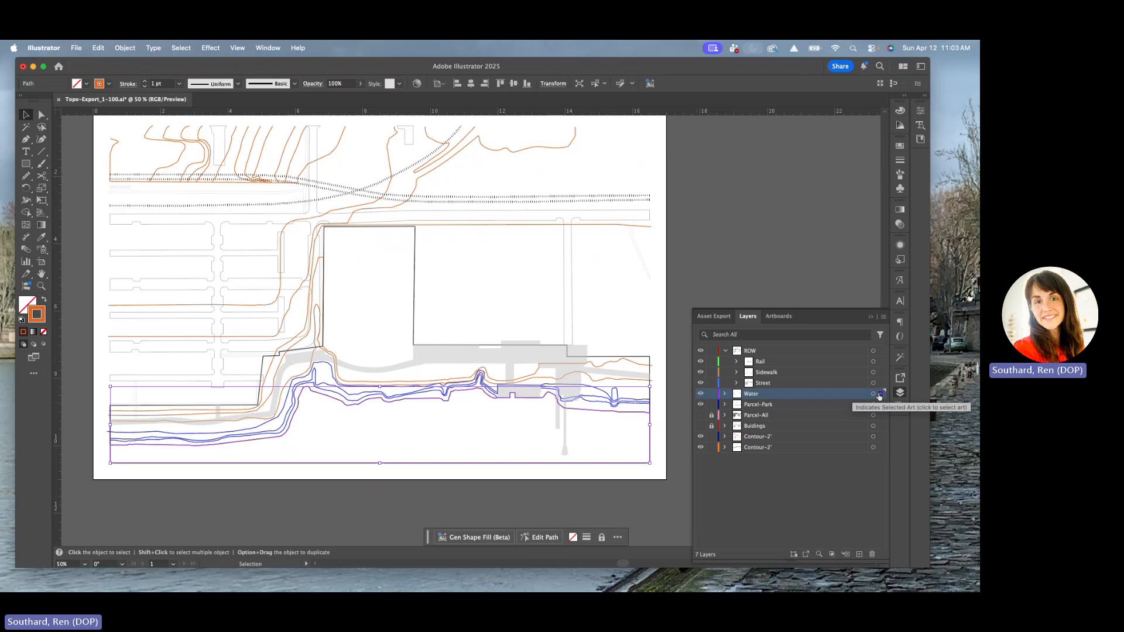
{"action": "left_click_drag", "start_coordinate": [880, 438], "coordinate": [880, 438]}
Step: Rename the upper Contour-2' layer as New-Contour-2'
{"action": "double_click", "coordinate": [756, 438]}
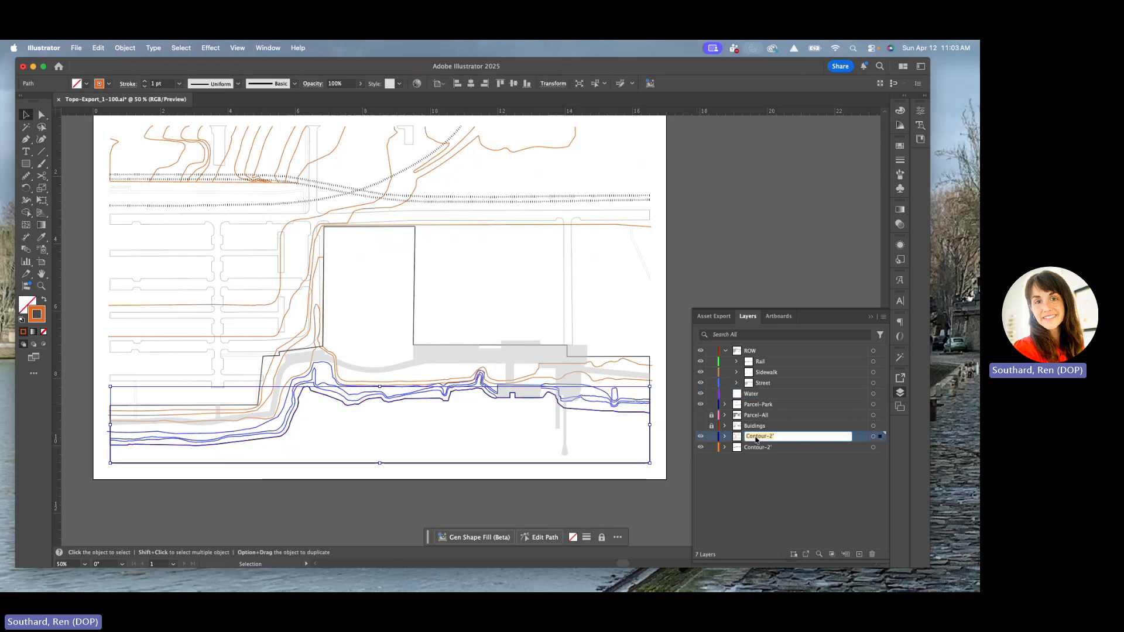
{"action": "key", "text": "Right"}
{"action": "key", "text": "Up"}
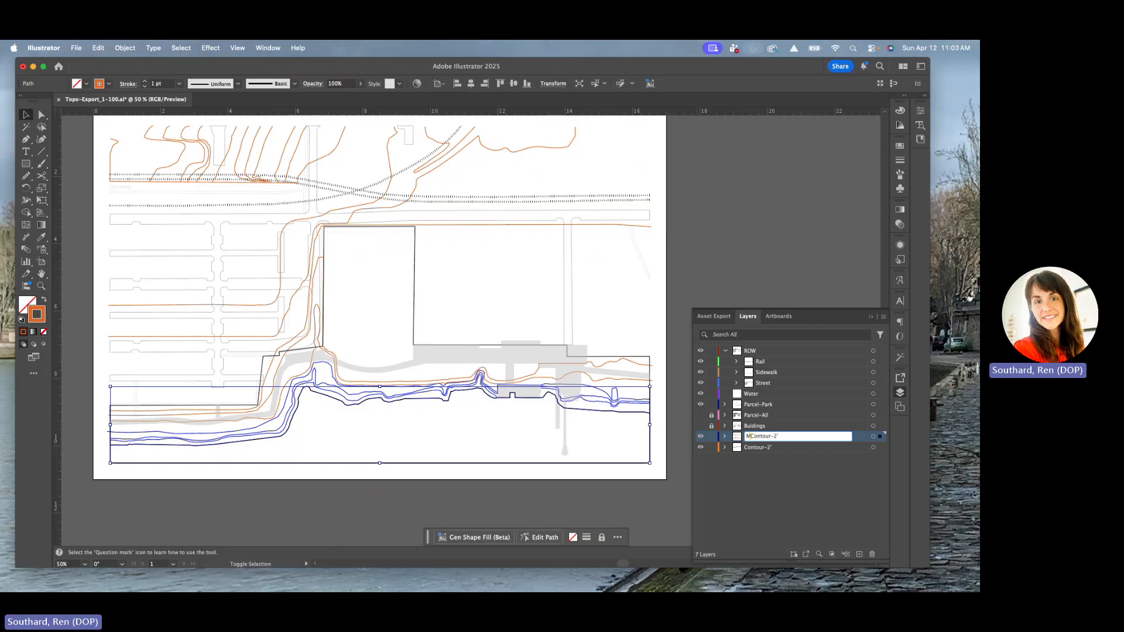
{"action": "type", "text": "New-"}
{"action": "key", "text": "Return"}
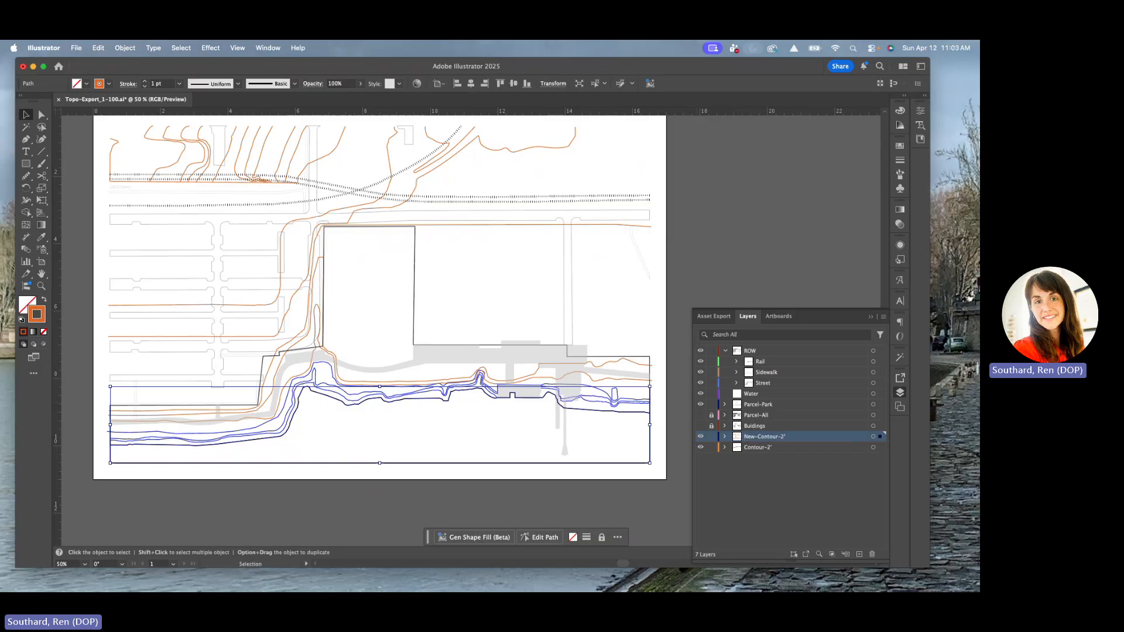
Step: Hide the New-Contour-2' layer and select the park outline on the Parcel-Park layer
{"action": "left_click", "coordinate": [701, 437]}
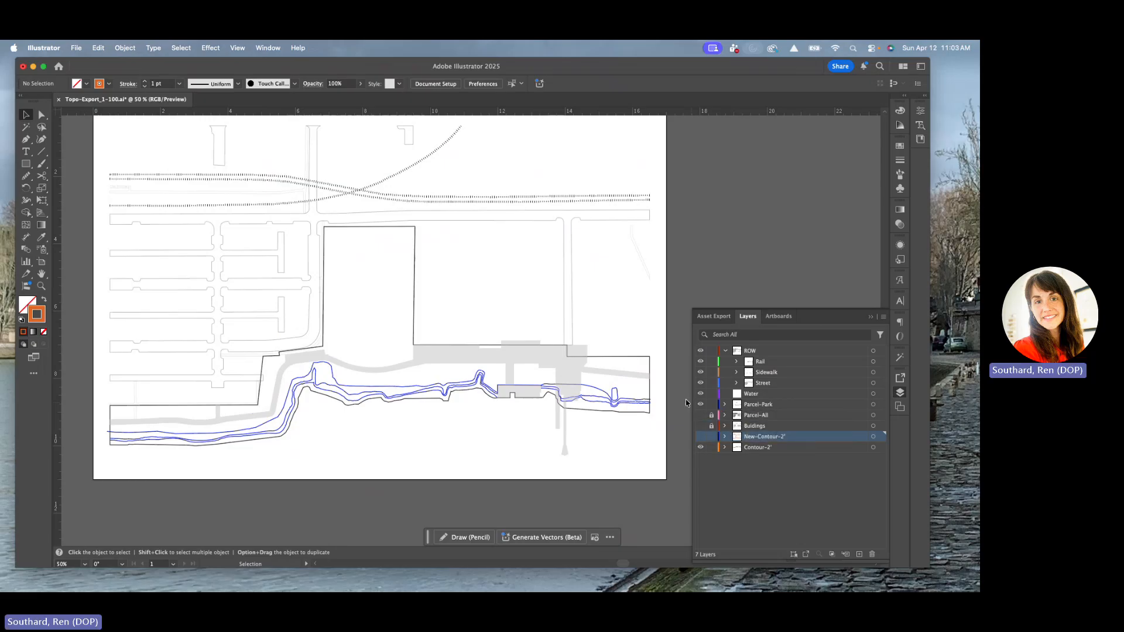
{"action": "left_click", "coordinate": [413, 332]}
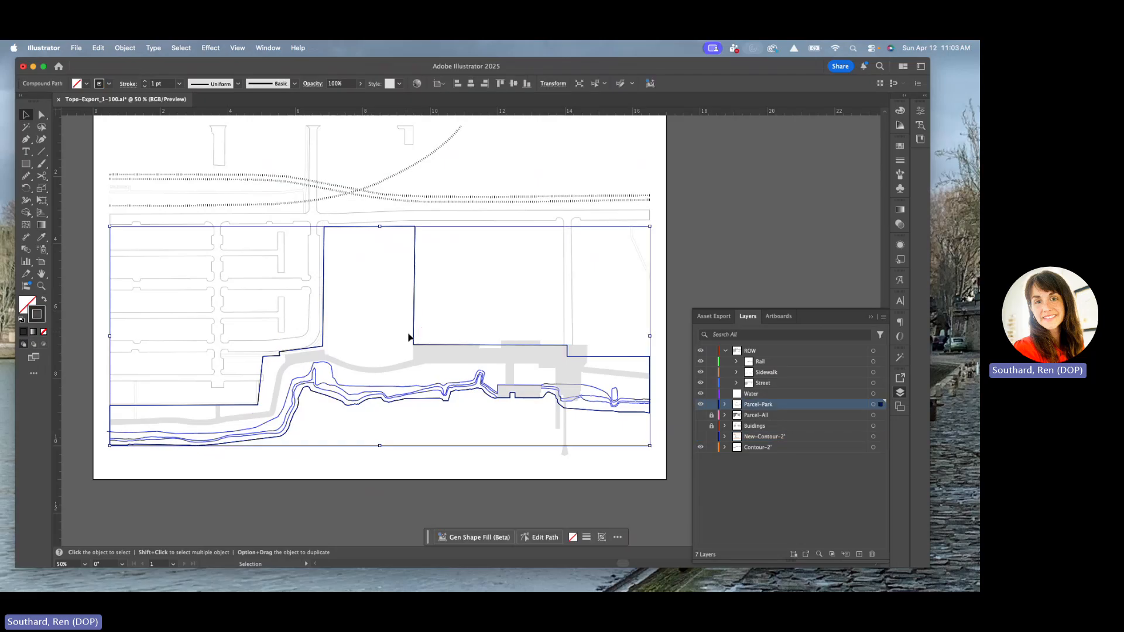
Step: Hide and lock the Parcel-Park layer
{"action": "left_click", "coordinate": [712, 405]}
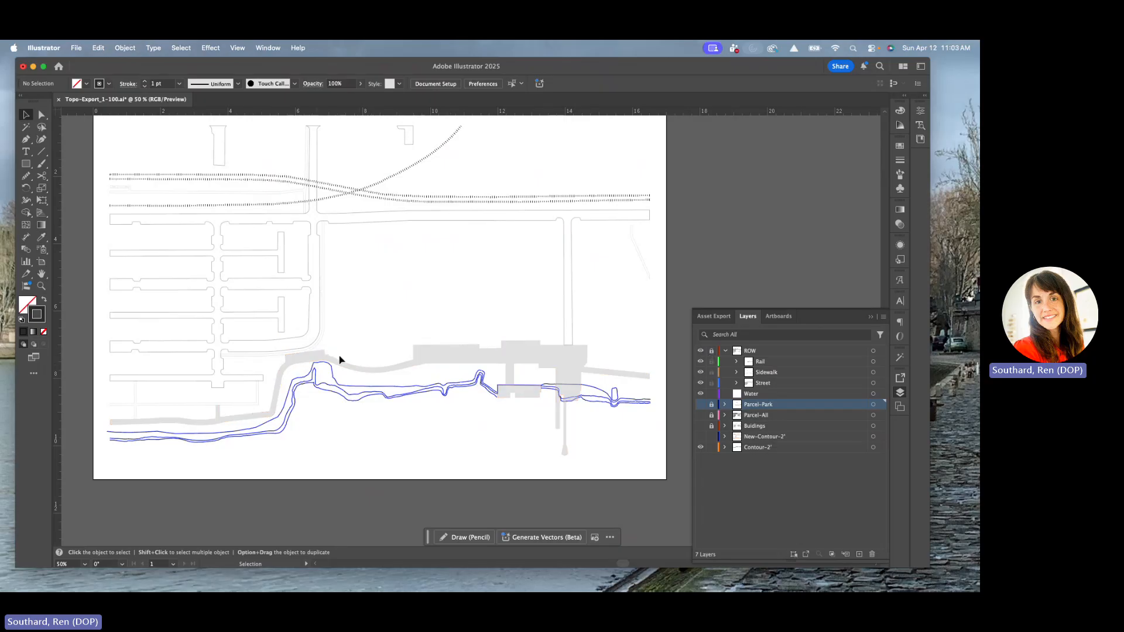
{"action": "left_click_drag", "start_coordinate": [520, 391], "coordinate": [441, 400]}
{"action": "scroll", "coordinate": [440, 400], "scroll_direction": "up", "scroll_amount": 1}
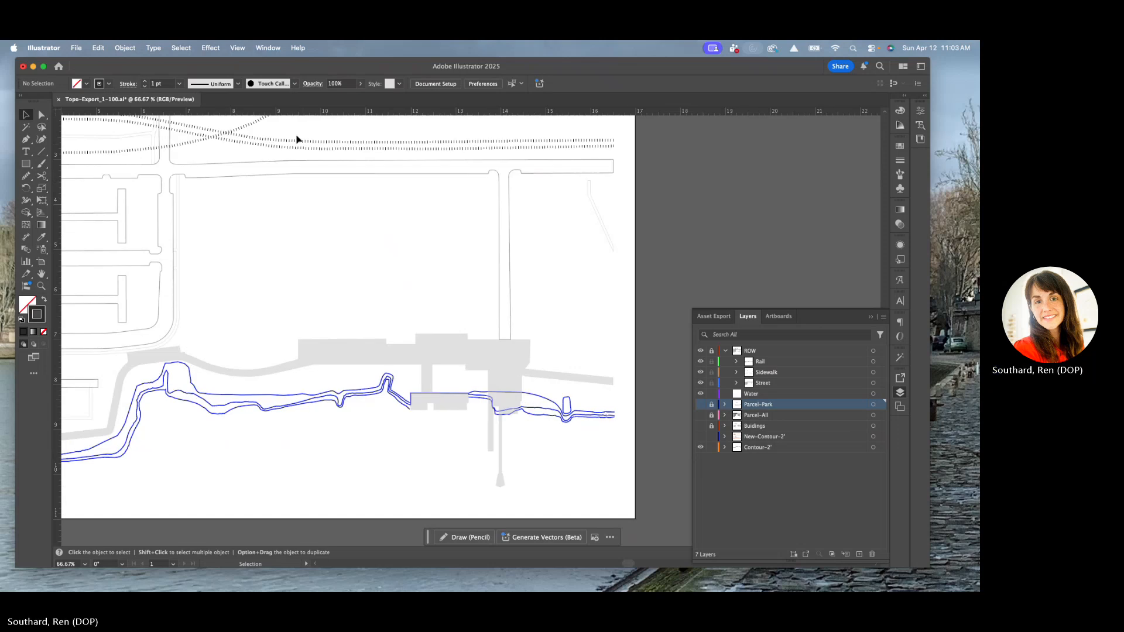
{"action": "scroll", "coordinate": [433, 401], "scroll_direction": "up", "scroll_amount": 2}
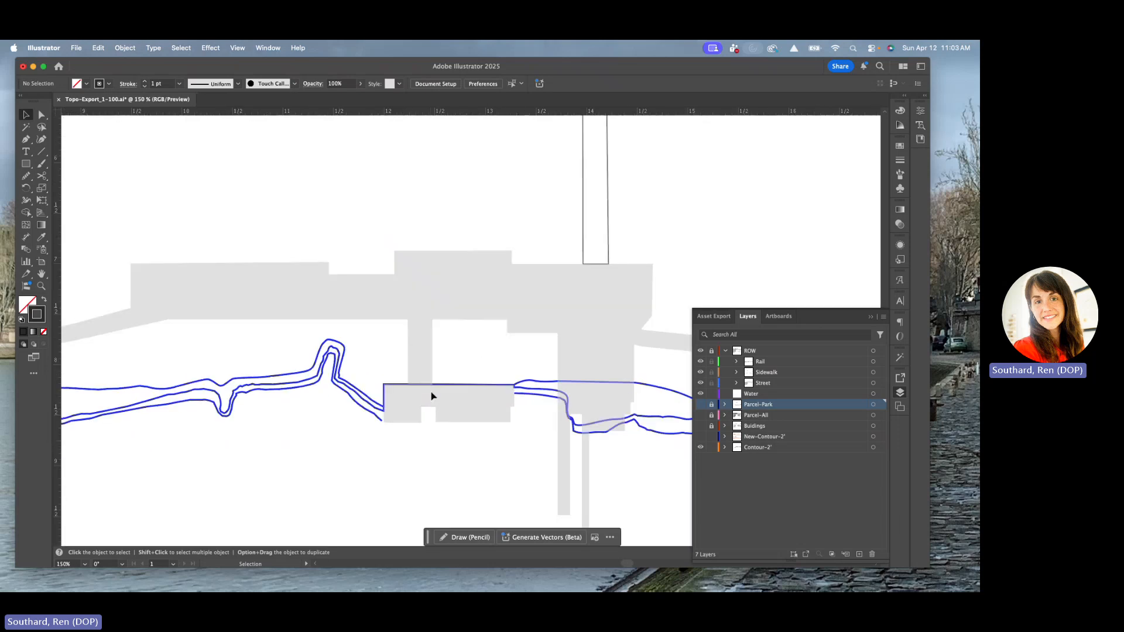
Step: Unlock the ROW layer and select the gray sidewalk shapes and a blue contour beside the pier
{"action": "left_click", "coordinate": [712, 352]}
{"action": "left_click", "coordinate": [465, 281]}
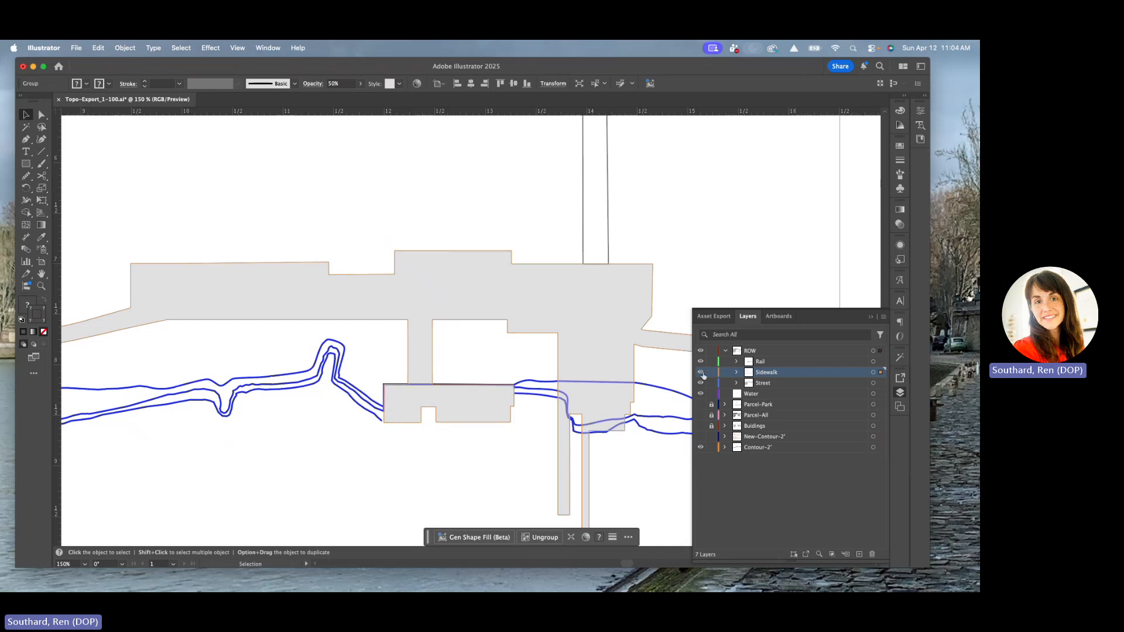
{"action": "scroll", "coordinate": [422, 427], "scroll_direction": "up", "scroll_amount": 1}
{"action": "left_click", "coordinate": [574, 383]}
{"action": "left_click", "coordinate": [571, 381]}
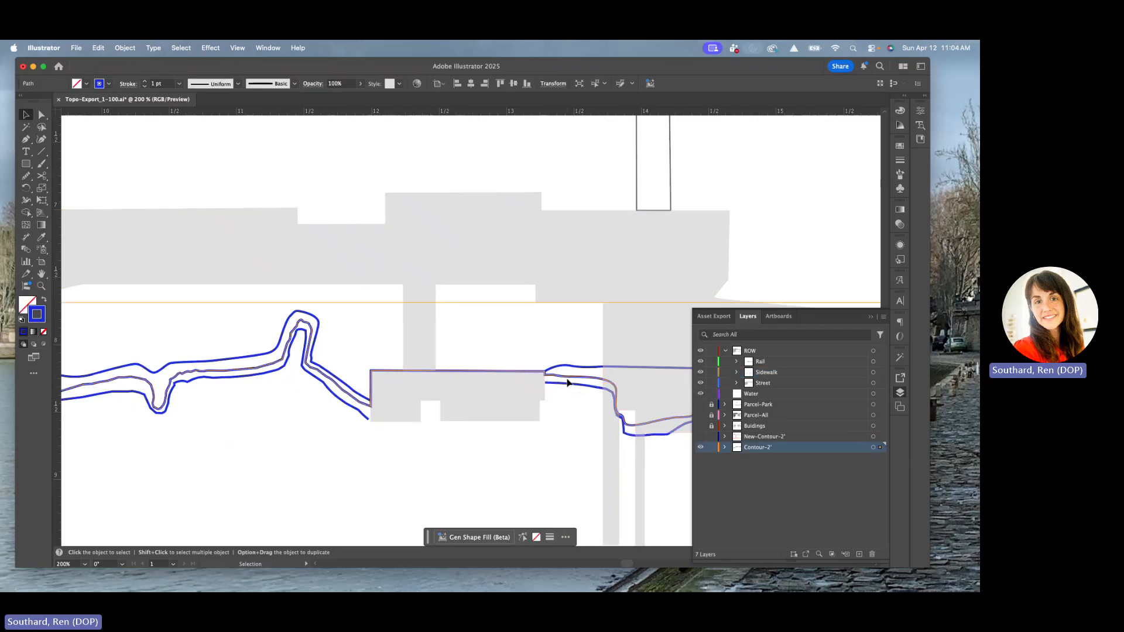
Step: Examine where the blue contours meet the gray pier, selecting the lowest contour segment on each side
{"action": "scroll", "coordinate": [416, 393], "scroll_direction": "down", "scroll_amount": 3}
{"action": "scroll", "coordinate": [381, 386], "scroll_direction": "up", "scroll_amount": 3}
{"action": "scroll", "coordinate": [380, 386], "scroll_direction": "up", "scroll_amount": 3}
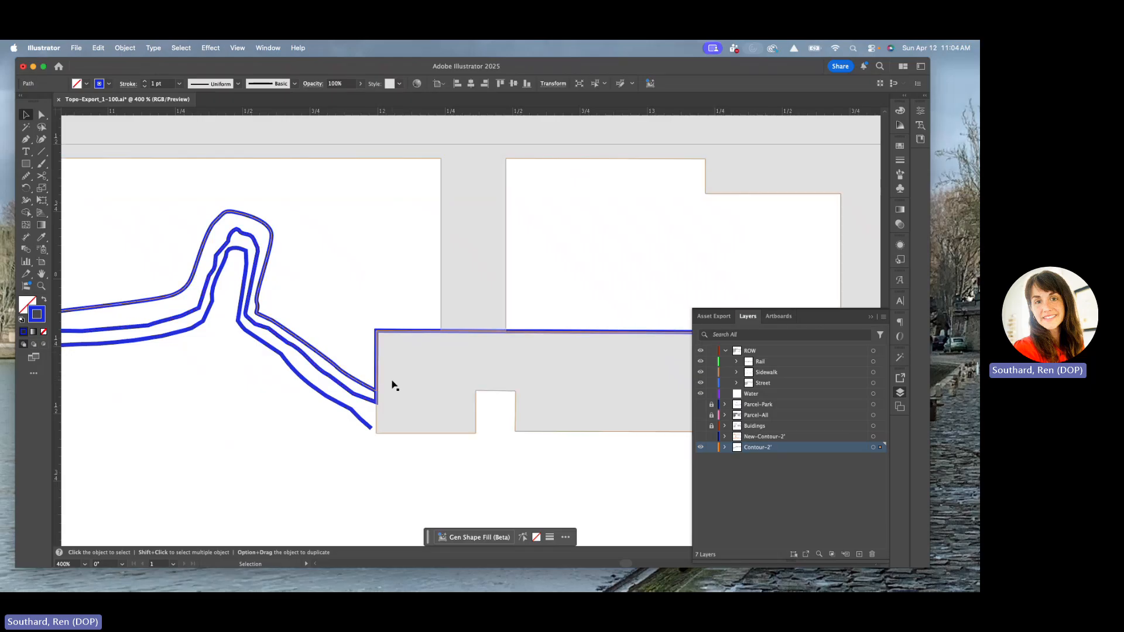
{"action": "left_click_drag", "start_coordinate": [392, 384], "coordinate": [231, 351]}
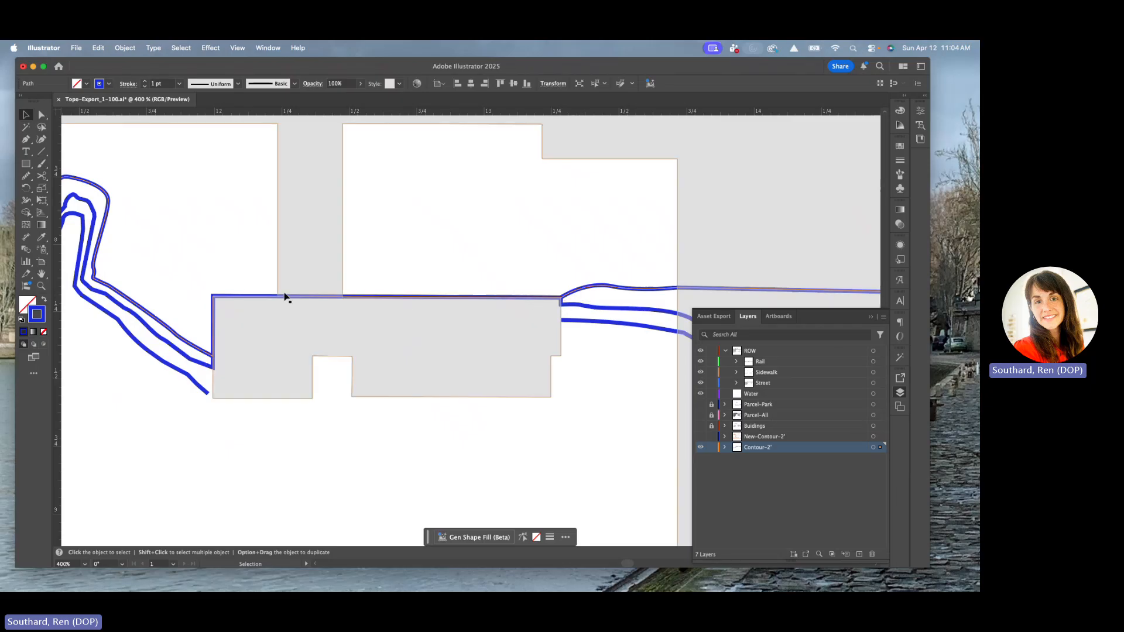
{"action": "scroll", "coordinate": [245, 328], "scroll_direction": "down", "scroll_amount": 3}
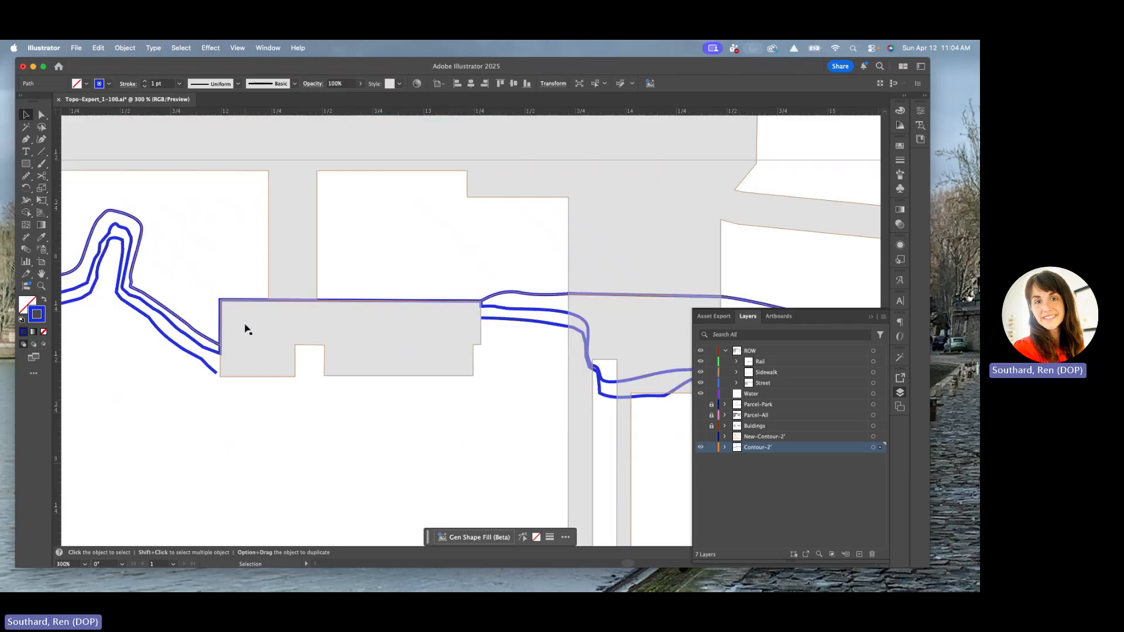
{"action": "left_click_drag", "start_coordinate": [246, 328], "coordinate": [334, 208]}
{"action": "left_click_drag", "start_coordinate": [376, 307], "coordinate": [308, 386]}
{"action": "left_click", "coordinate": [539, 293]}
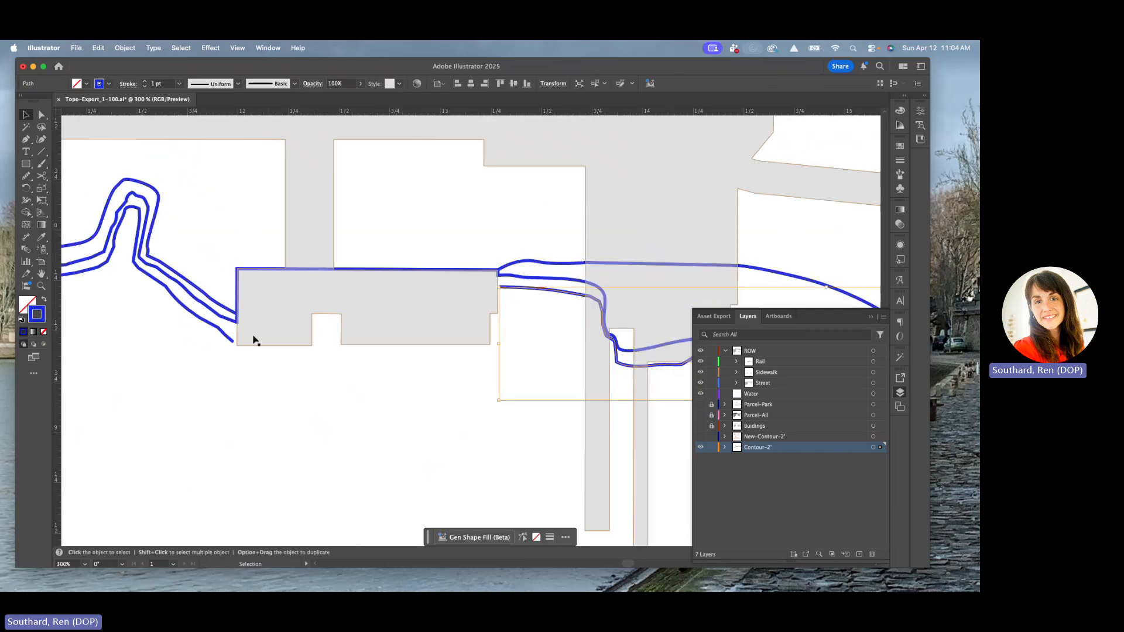
{"action": "left_click", "coordinate": [230, 342]}
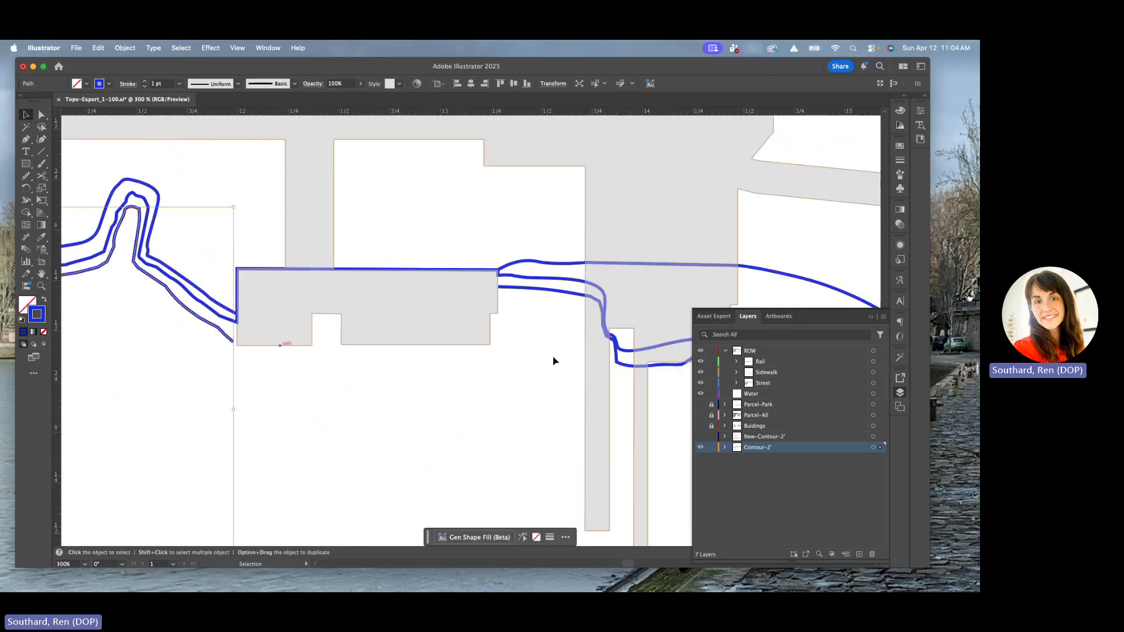
Step: Collapse and lock the ROW layer and clear the selection
{"action": "left_click", "coordinate": [727, 351]}
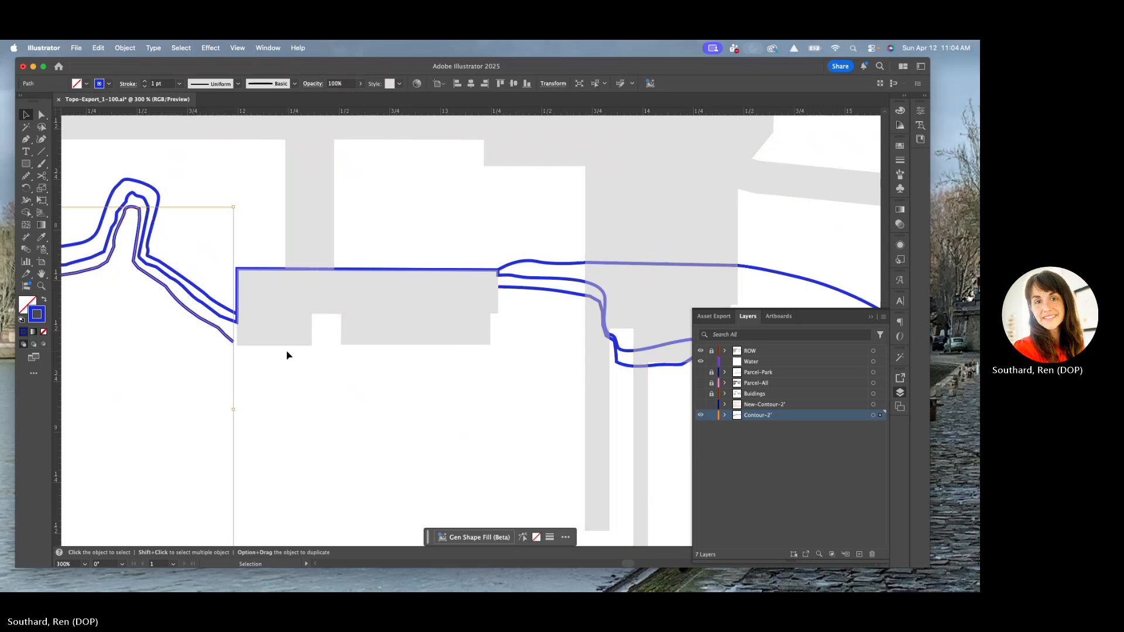
{"action": "left_click", "coordinate": [711, 350]}
{"action": "left_click", "coordinate": [143, 301]}
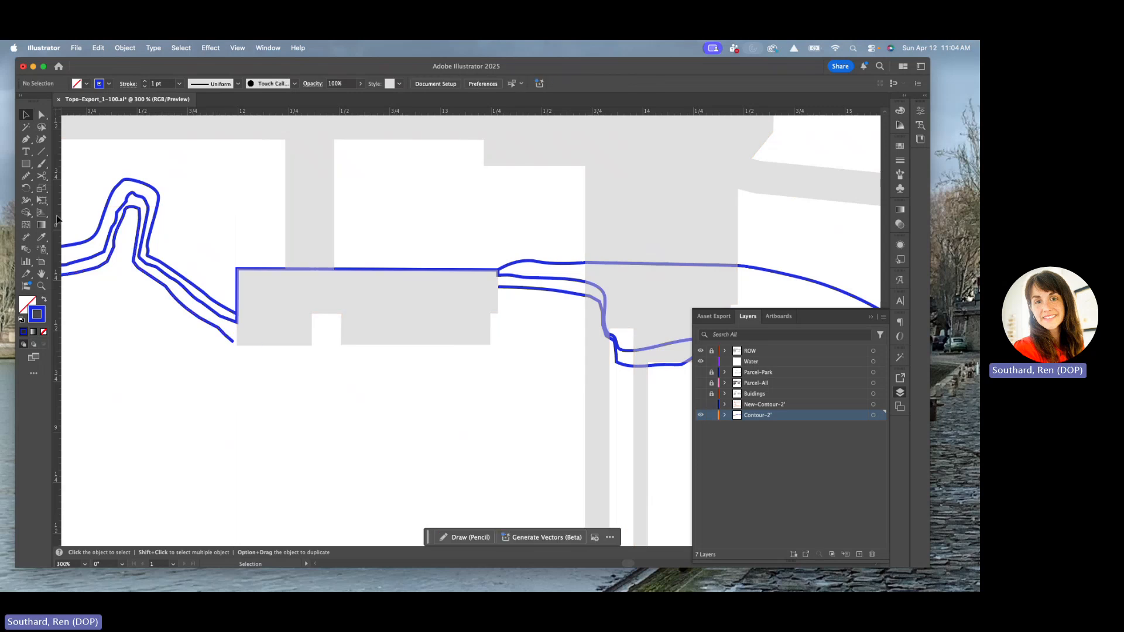
Step: Extend the lowest blue contour west of the gray pier with the Pen tool to the pier's corner and up its west edge
{"action": "left_click", "coordinate": [195, 320]}
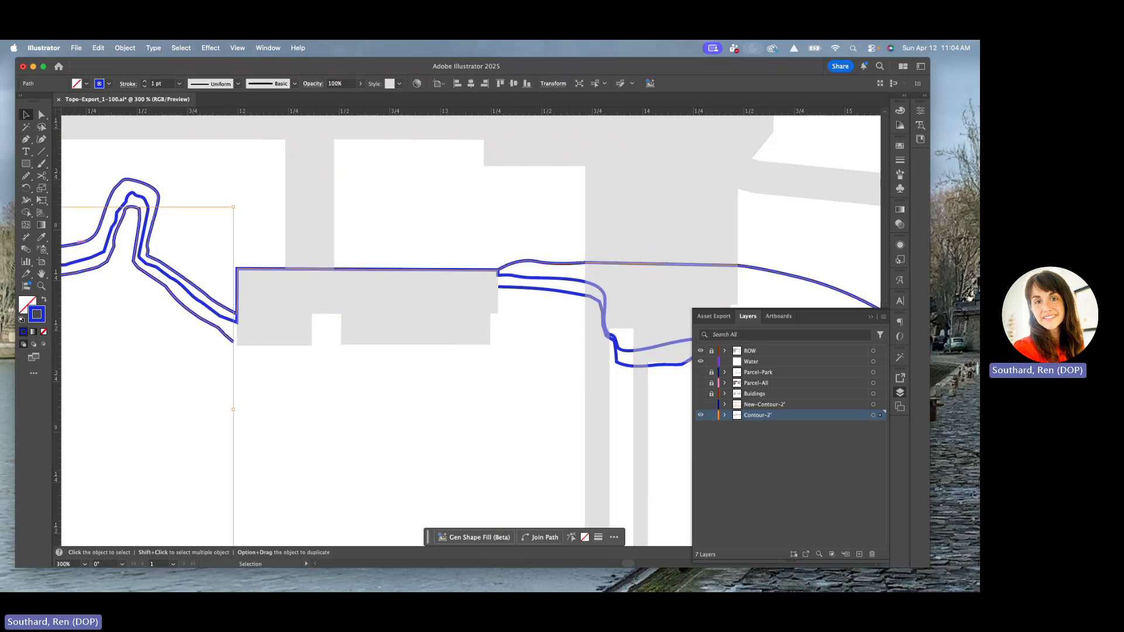
{"action": "left_click", "coordinate": [25, 139]}
{"action": "scroll", "coordinate": [241, 346], "scroll_direction": "up", "scroll_amount": 1}
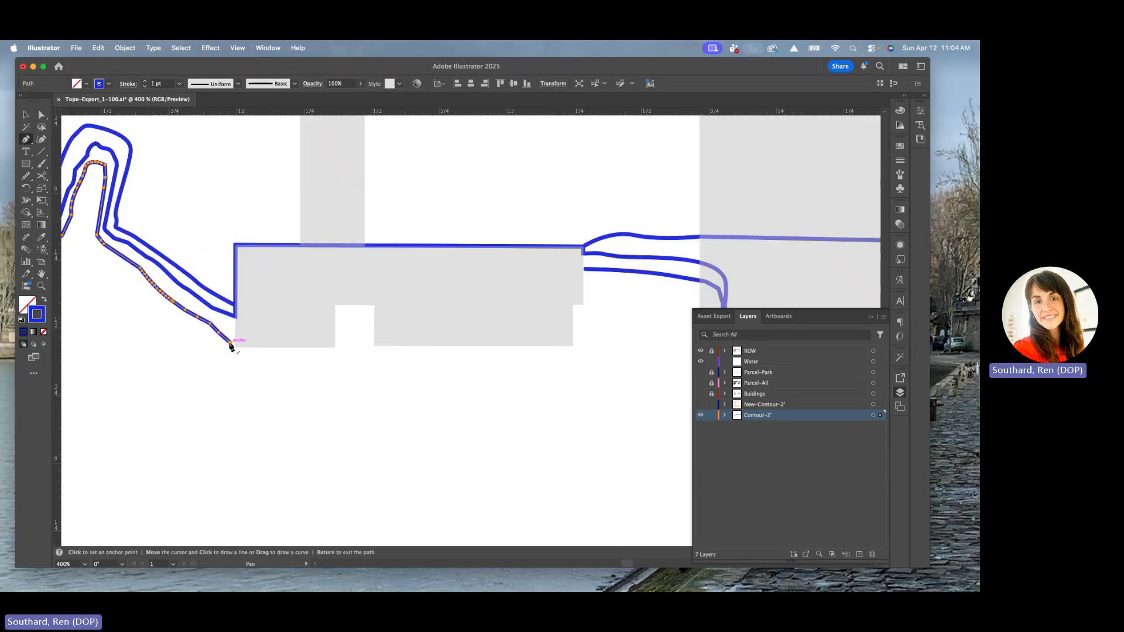
{"action": "left_click", "coordinate": [232, 346]}
{"action": "scroll", "coordinate": [235, 345], "scroll_direction": "down", "scroll_amount": 2}
{"action": "scroll", "coordinate": [236, 342], "scroll_direction": "up", "scroll_amount": 1}
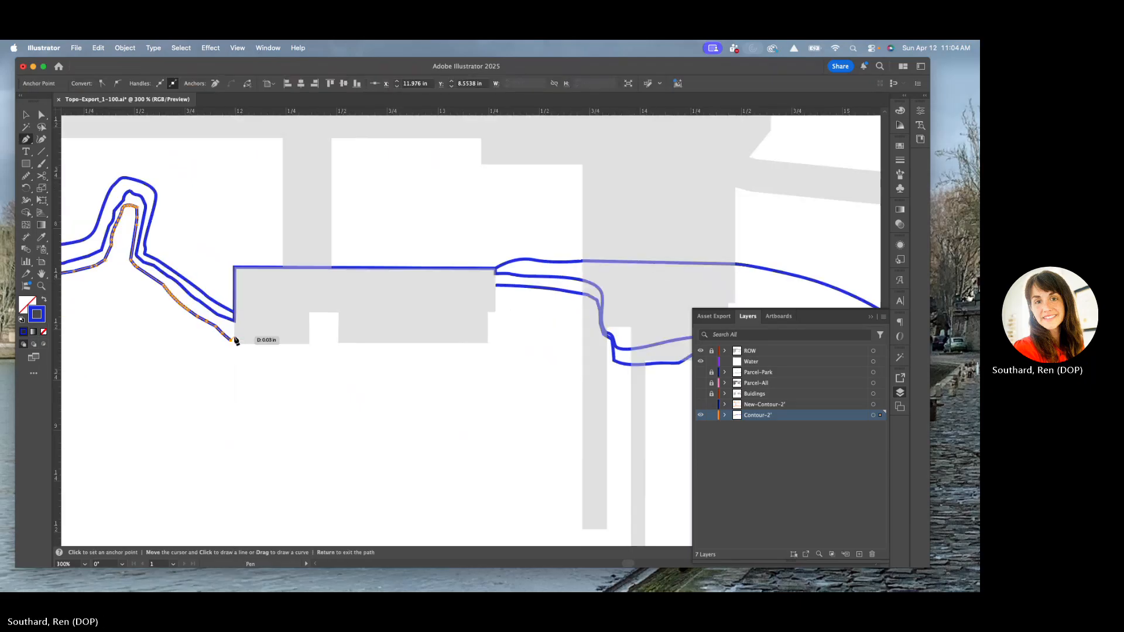
{"action": "scroll", "coordinate": [237, 343], "scroll_direction": "up", "scroll_amount": 3}
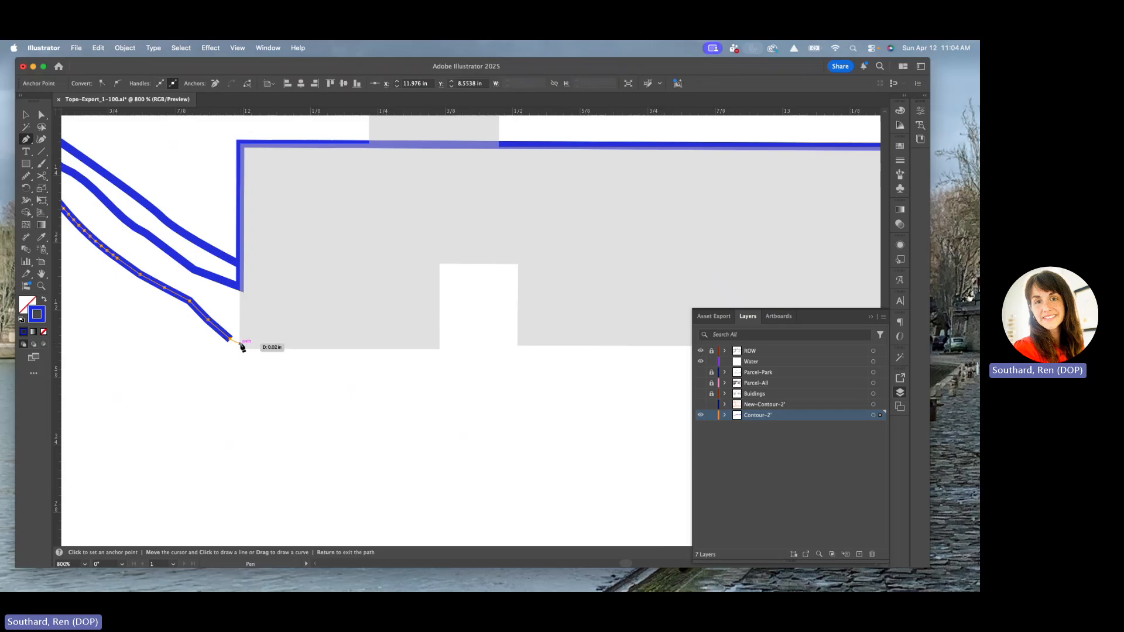
{"action": "key", "text": "Return"}
{"action": "left_click", "coordinate": [240, 147]}
Step: Continue the path along the pier's upper edge and down its east side, joining it to the lowest blue contour there
{"action": "scroll", "coordinate": [175, 243], "scroll_direction": "down", "scroll_amount": 2}
{"action": "scroll", "coordinate": [539, 213], "scroll_direction": "up", "scroll_amount": 2}
{"action": "left_click", "coordinate": [508, 214]}
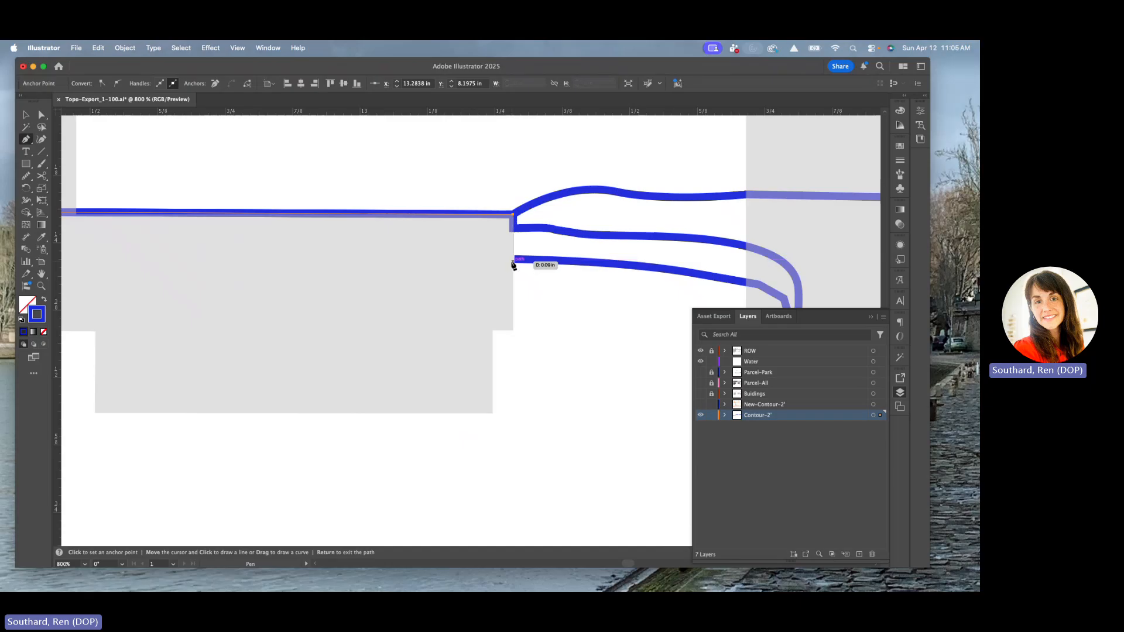
{"action": "scroll", "coordinate": [513, 264], "scroll_direction": "up", "scroll_amount": 2}
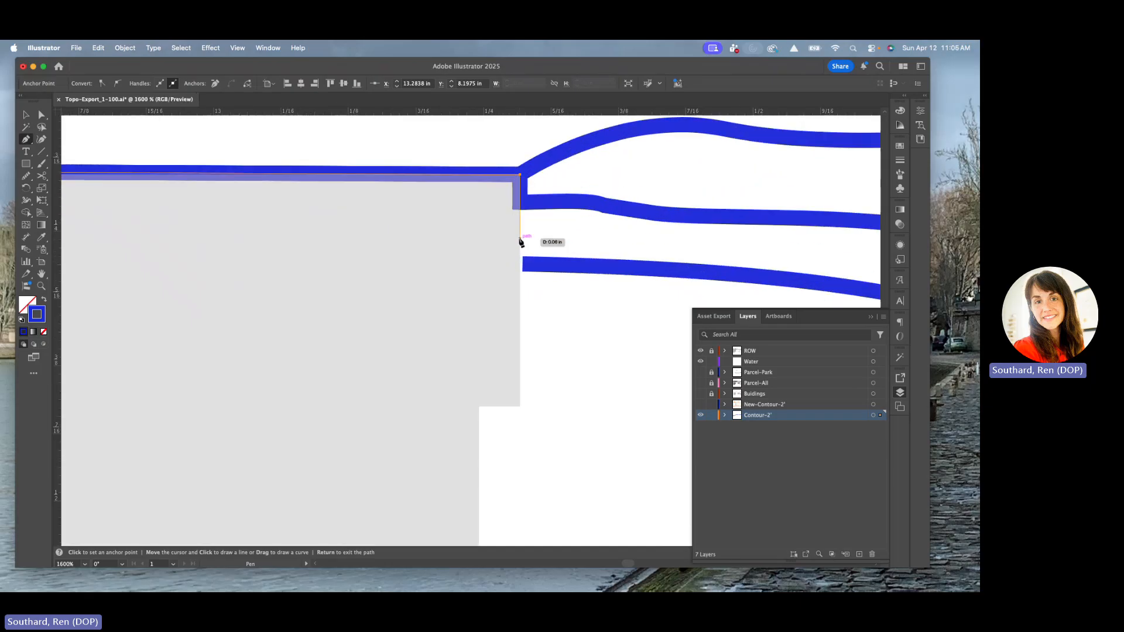
{"action": "left_click", "coordinate": [520, 239]}
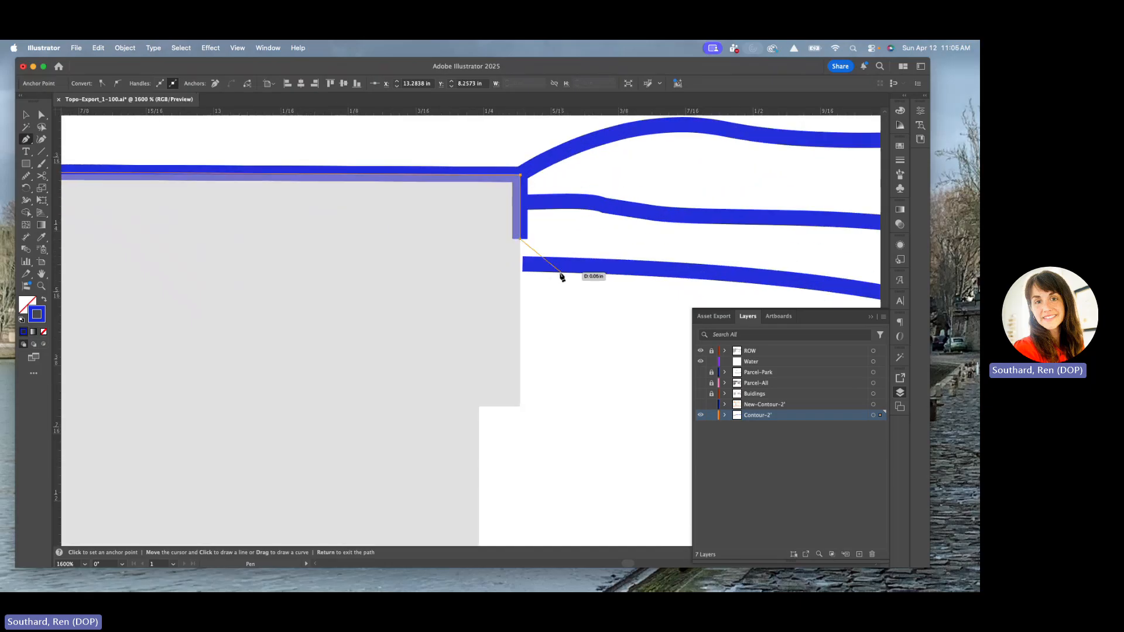
{"action": "left_click", "coordinate": [523, 267]}
Step: Check the joined lowest blue contour along the full shoreline and switch to the Selection tool
{"action": "scroll", "coordinate": [471, 280], "scroll_direction": "down", "scroll_amount": 3}
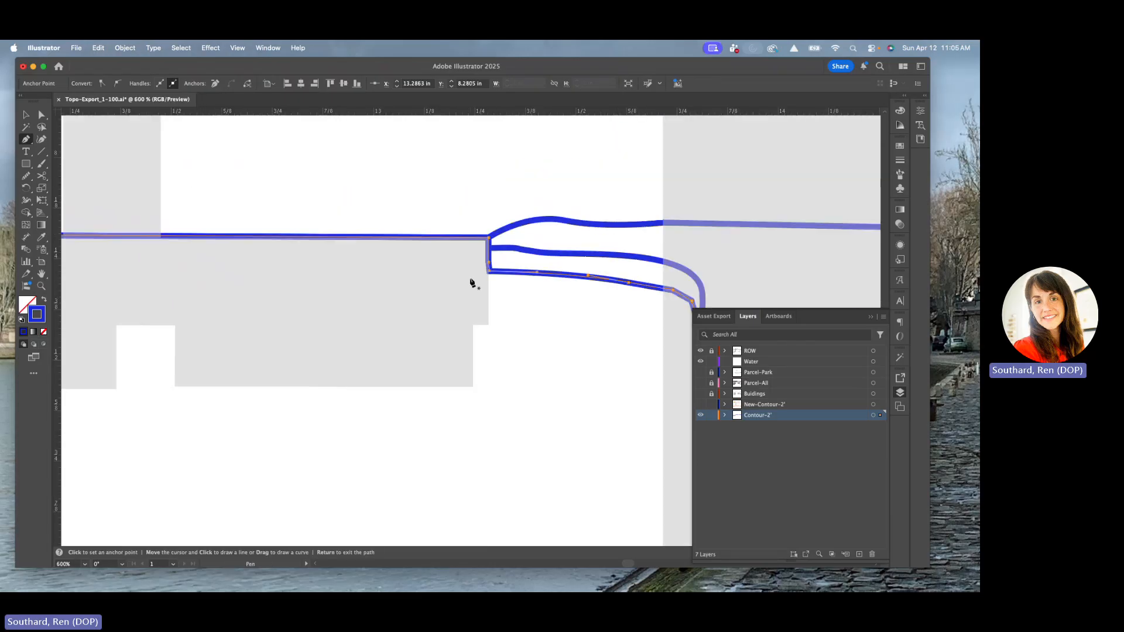
{"action": "scroll", "coordinate": [470, 282], "scroll_direction": "down", "scroll_amount": 7}
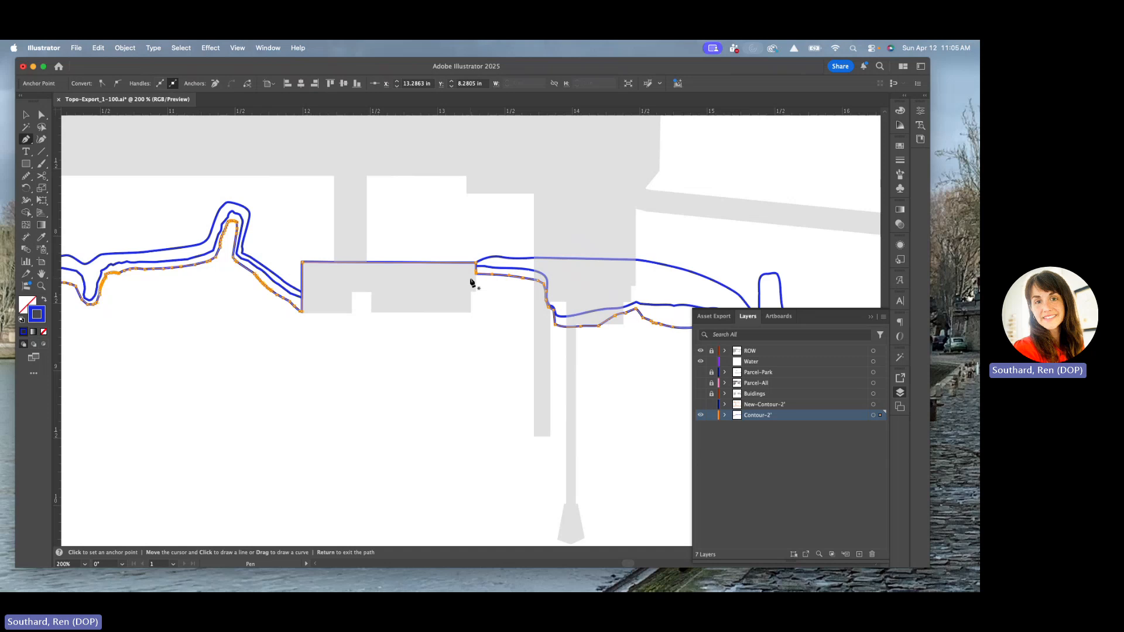
{"action": "key", "text": "space"}
{"action": "left_click_drag", "start_coordinate": [193, 306], "coordinate": [428, 308]}
{"action": "scroll", "coordinate": [178, 358], "scroll_direction": "up", "scroll_amount": 3}
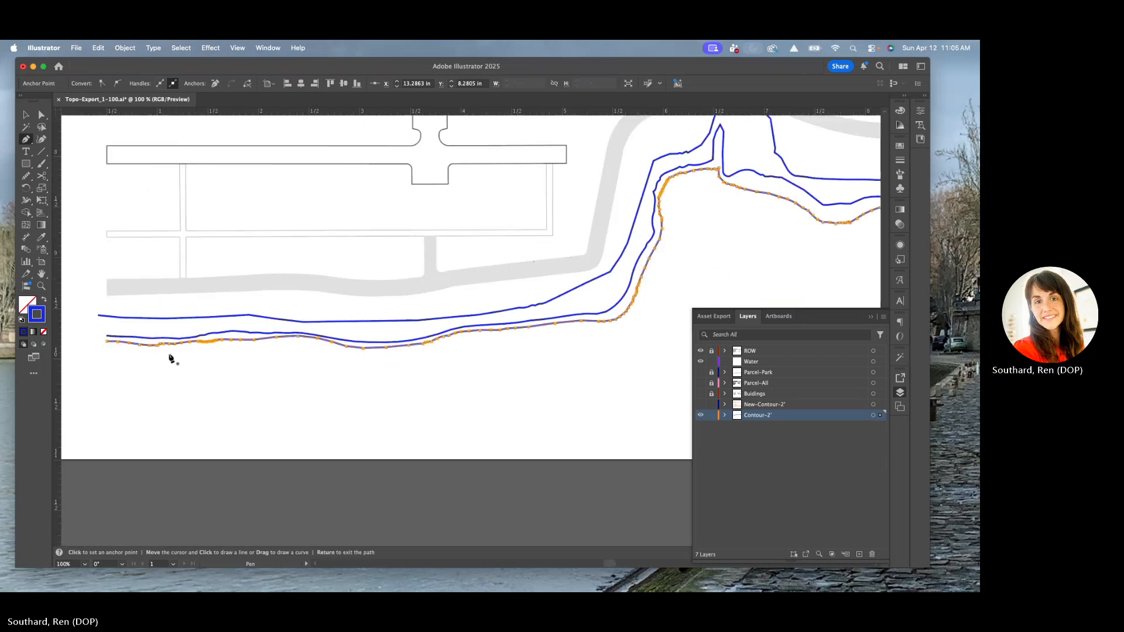
{"action": "scroll", "coordinate": [107, 346], "scroll_direction": "down", "scroll_amount": 3}
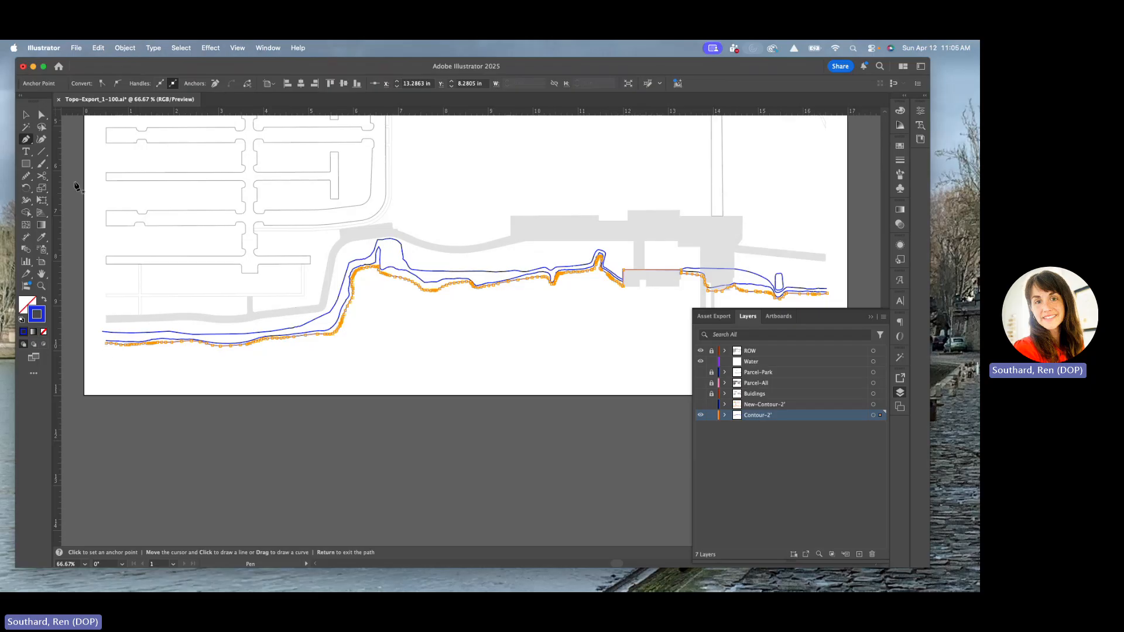
{"action": "key", "text": "v"}
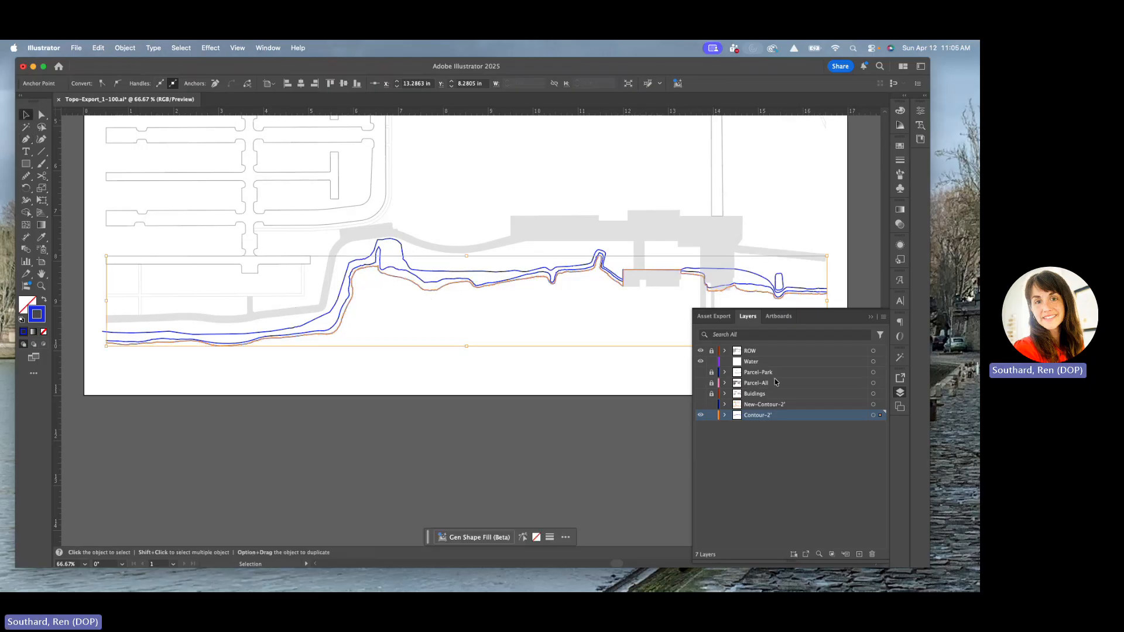
Step: Hide the ROW layer, show the New-Contour-2' layer, and clear the selection
{"action": "scroll", "coordinate": [454, 314], "scroll_direction": "down", "scroll_amount": 2}
{"action": "left_click_drag", "start_coordinate": [453, 313], "coordinate": [369, 334]}
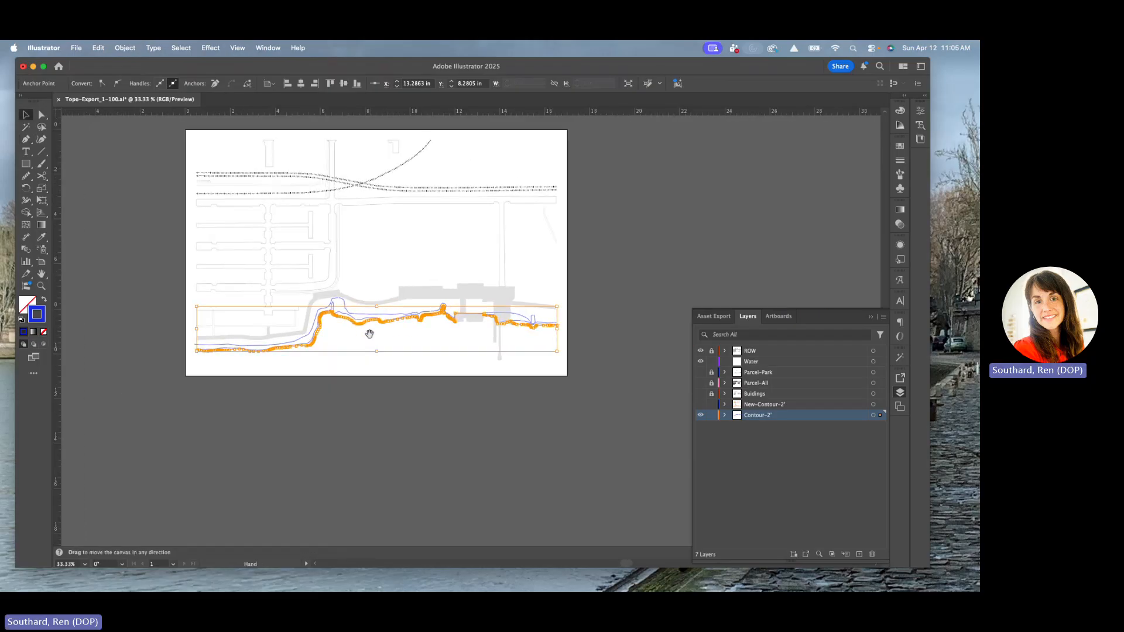
{"action": "left_click", "coordinate": [701, 351]}
{"action": "left_click", "coordinate": [700, 405]}
{"action": "left_click", "coordinate": [457, 339]}
Step: Select the water outline to compare it with the blue contours near the pier, and deselect it
{"action": "scroll", "coordinate": [414, 334], "scroll_direction": "down", "scroll_amount": 1}
{"action": "scroll", "coordinate": [414, 333], "scroll_direction": "up", "scroll_amount": 3}
{"action": "left_click", "coordinate": [515, 314]}
{"action": "scroll", "coordinate": [468, 342], "scroll_direction": "down", "scroll_amount": 1}
{"action": "scroll", "coordinate": [406, 344], "scroll_direction": "up", "scroll_amount": 4}
{"action": "scroll", "coordinate": [394, 349], "scroll_direction": "up", "scroll_amount": 1}
{"action": "scroll", "coordinate": [508, 386], "scroll_direction": "down", "scroll_amount": 1}
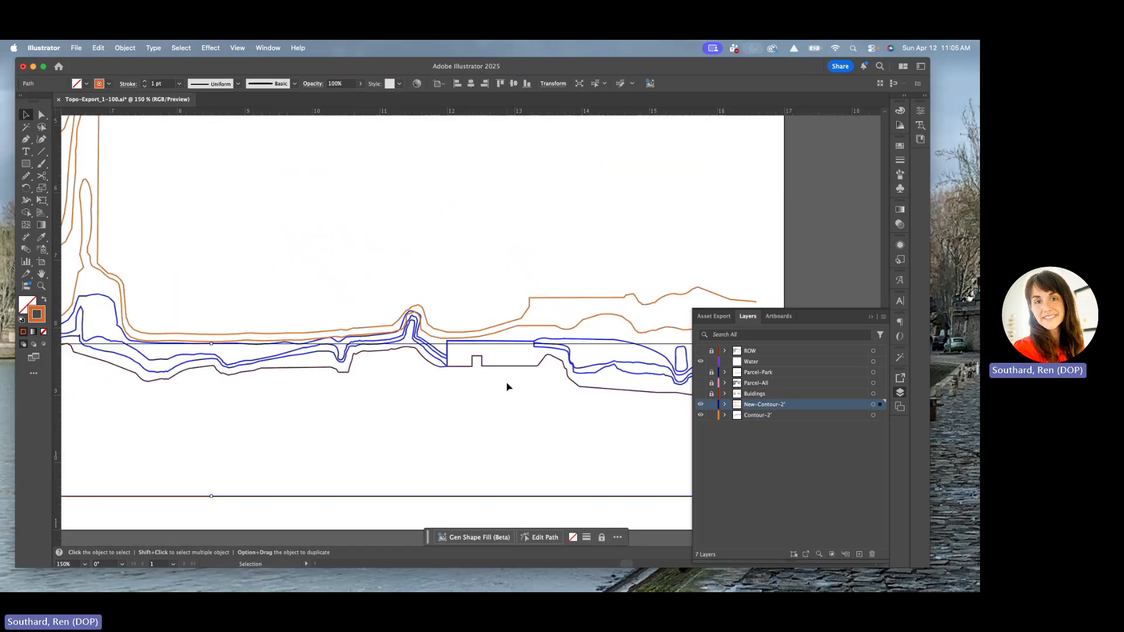
{"action": "left_click", "coordinate": [356, 397]}
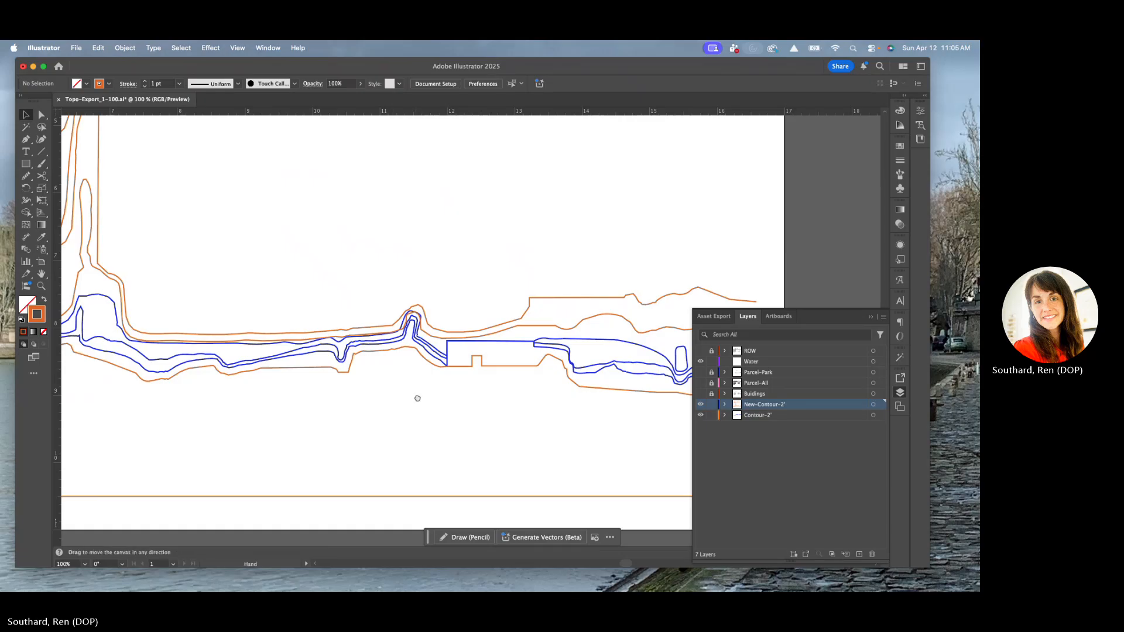
Step: Examine where the lower orange contour and the uppermost blue contour overlap by selecting each, and clear the selection
{"action": "scroll", "coordinate": [411, 393], "scroll_direction": "up", "scroll_amount": 4}
{"action": "left_click", "coordinate": [382, 381]}
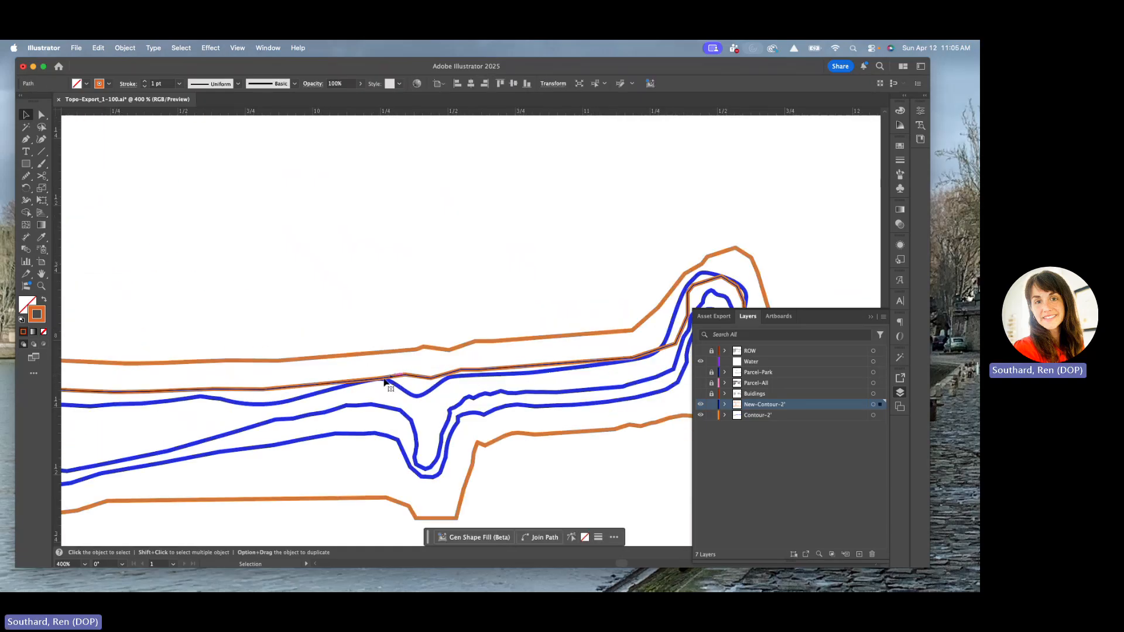
{"action": "scroll", "coordinate": [346, 355], "scroll_direction": "down", "scroll_amount": 1}
{"action": "left_click_drag", "start_coordinate": [666, 325], "coordinate": [489, 306]}
{"action": "scroll", "coordinate": [375, 319], "scroll_direction": "down", "scroll_amount": 2}
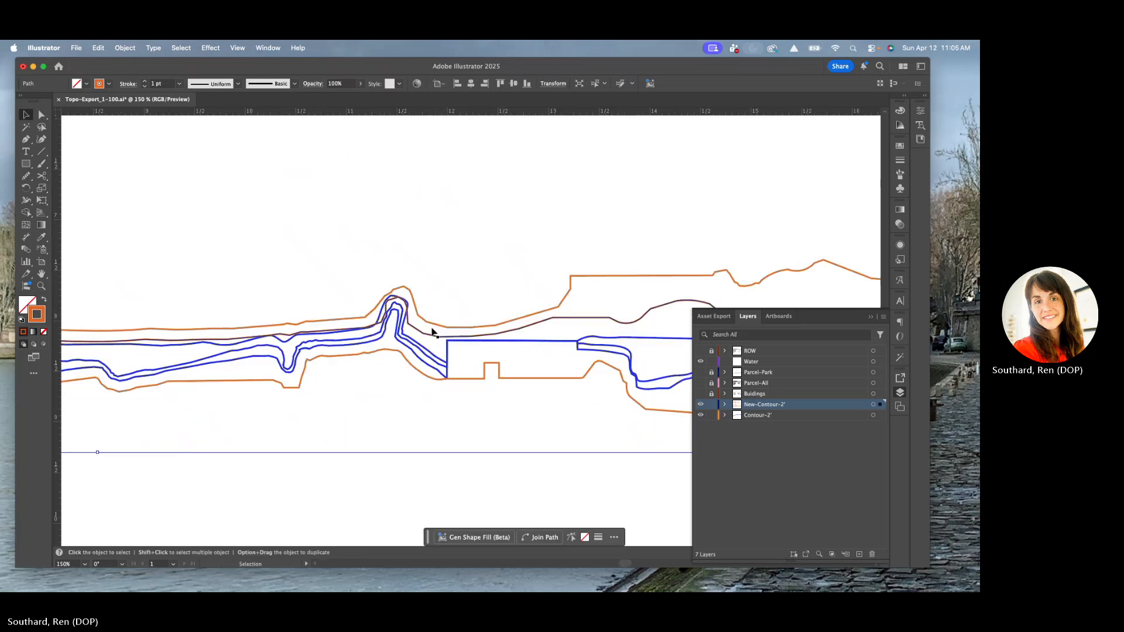
{"action": "left_click", "coordinate": [287, 341]}
{"action": "scroll", "coordinate": [383, 319], "scroll_direction": "up", "scroll_amount": 3}
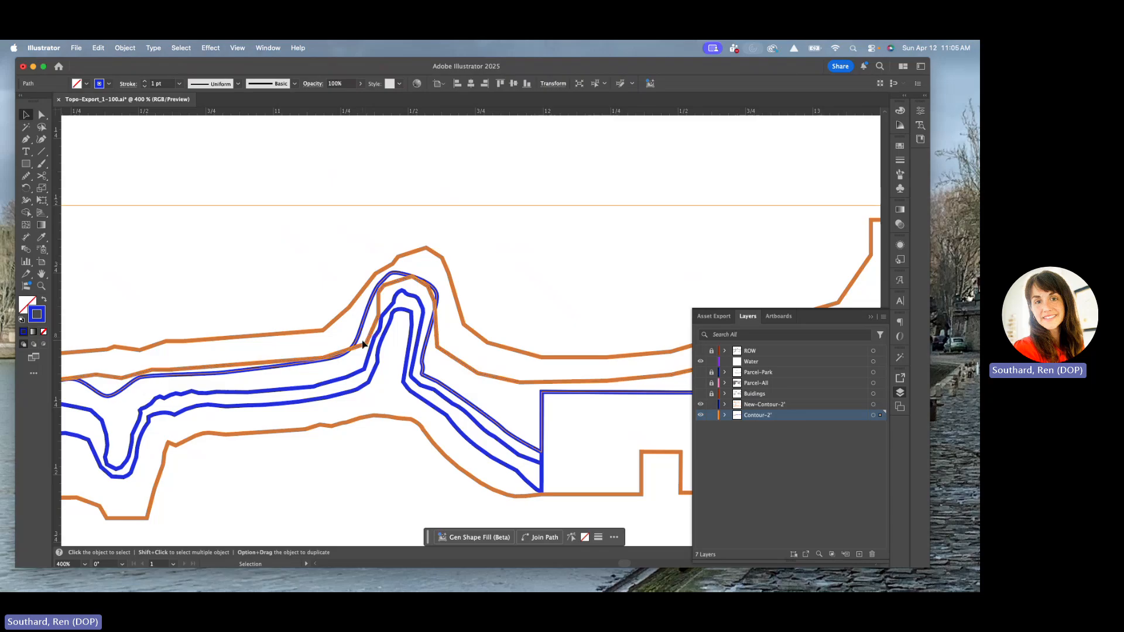
{"action": "scroll", "coordinate": [345, 351], "scroll_direction": "left", "scroll_amount": 5}
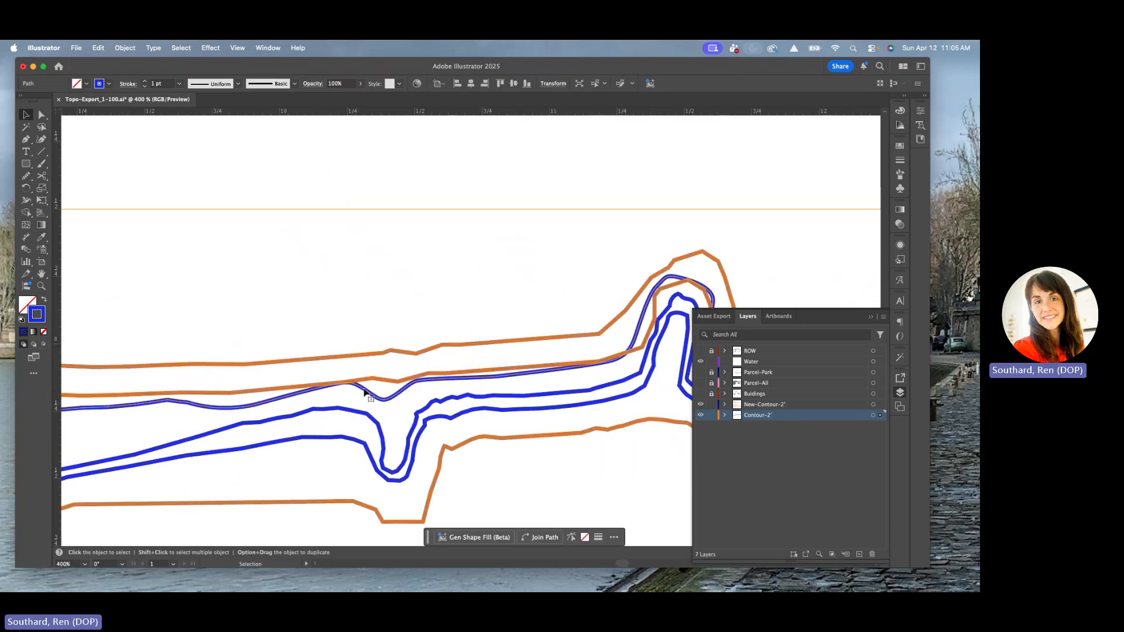
{"action": "key", "text": "super+shift+a"}
{"action": "scroll", "coordinate": [364, 392], "scroll_direction": "down", "scroll_amount": 4}
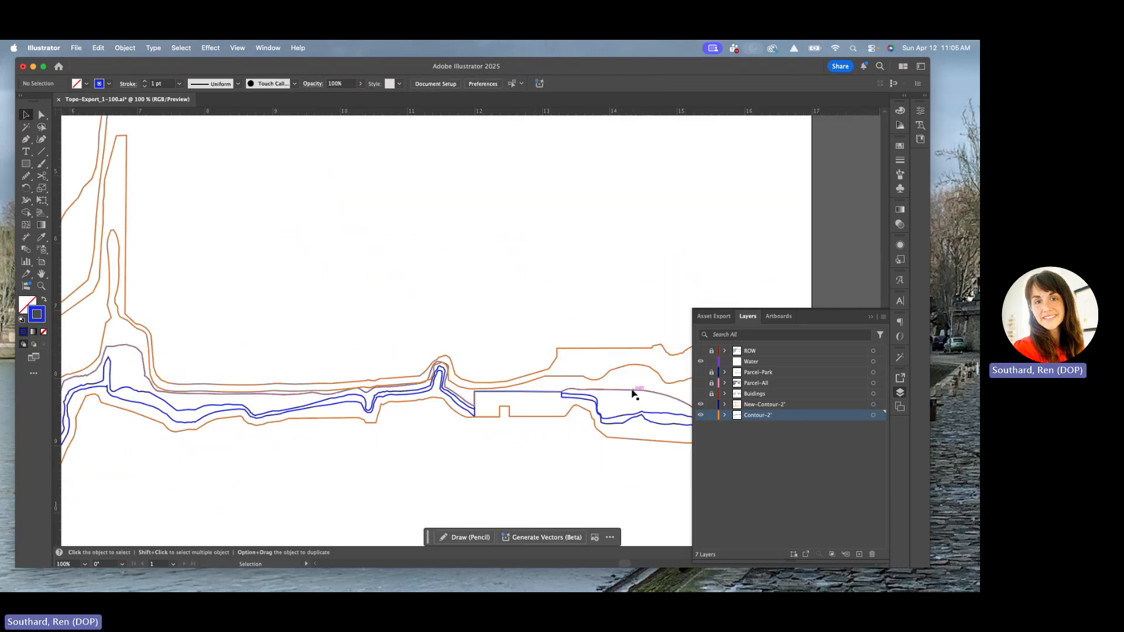
{"action": "scroll", "coordinate": [432, 374], "scroll_direction": "up", "scroll_amount": 3}
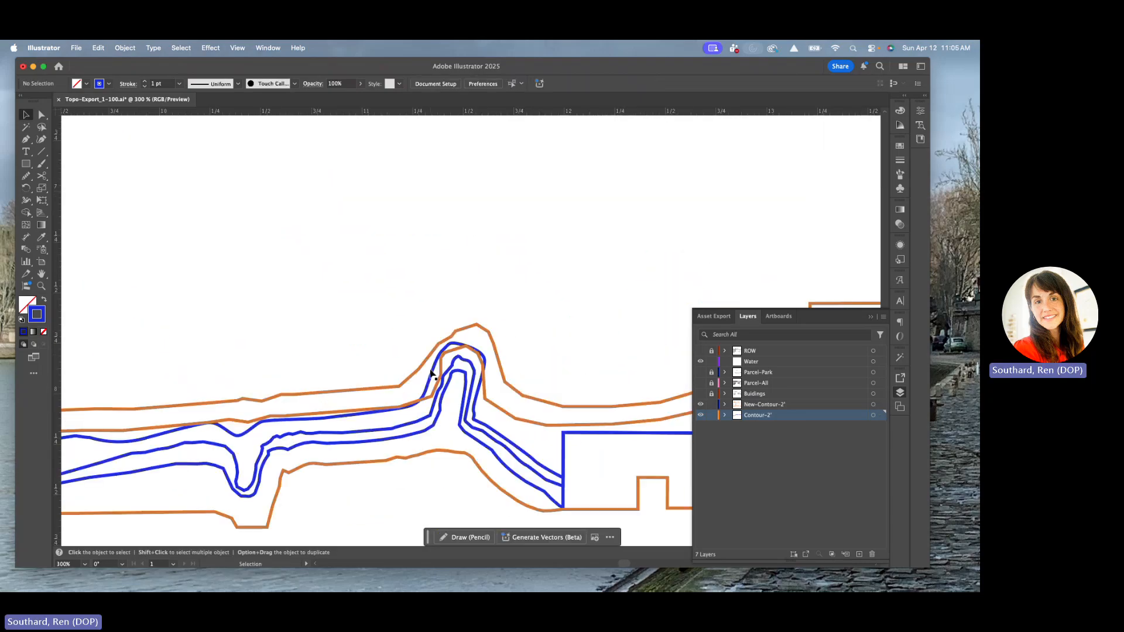
Step: Move the lower orange contour's anchor points above the uppermost blue contour along the stretch west of the peak, so the two lines no longer overlap
{"action": "key", "text": "a"}
{"action": "left_click", "coordinate": [194, 426]}
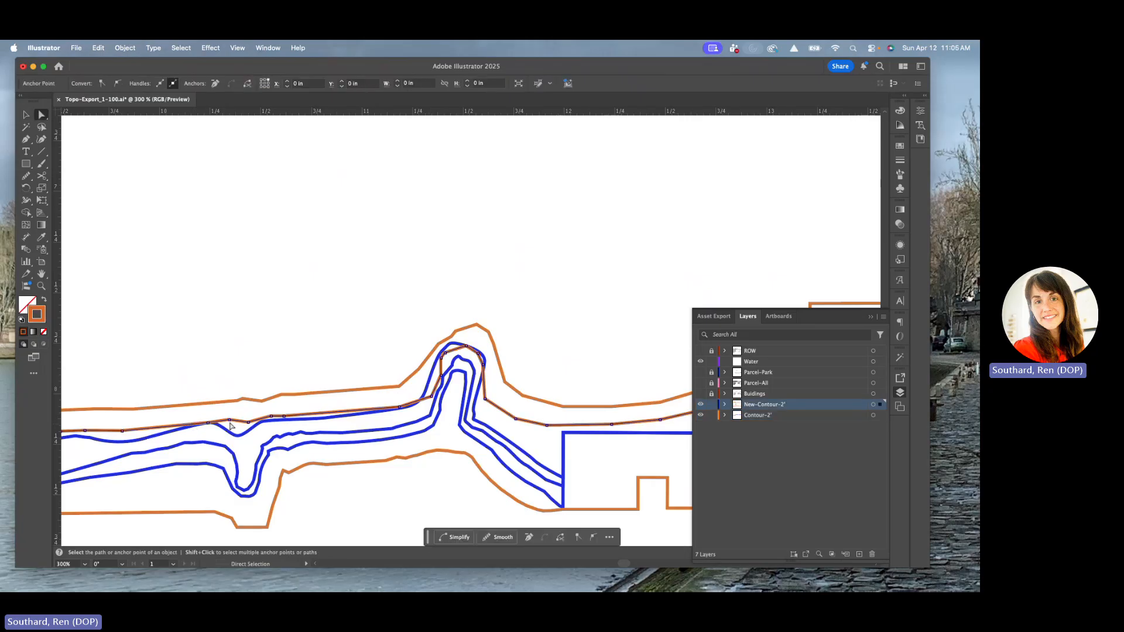
{"action": "scroll", "coordinate": [190, 425], "scroll_direction": "up", "scroll_amount": 2}
{"action": "left_click", "coordinate": [184, 425]}
{"action": "mouse_move", "coordinate": [183, 425]}
{"action": "left_mouse_down"}
{"action": "mouse_move", "coordinate": [162, 414]}
{"action": "mouse_move", "coordinate": [194, 406]}
{"action": "left_mouse_up"}
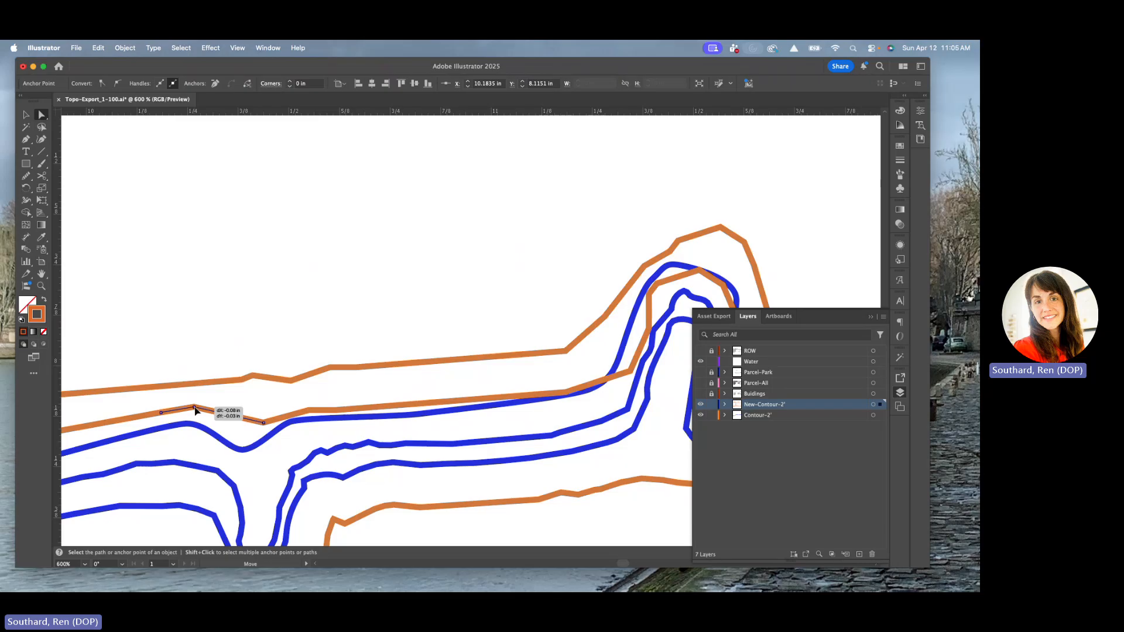
{"action": "left_click_drag", "start_coordinate": [263, 426], "coordinate": [224, 418]}
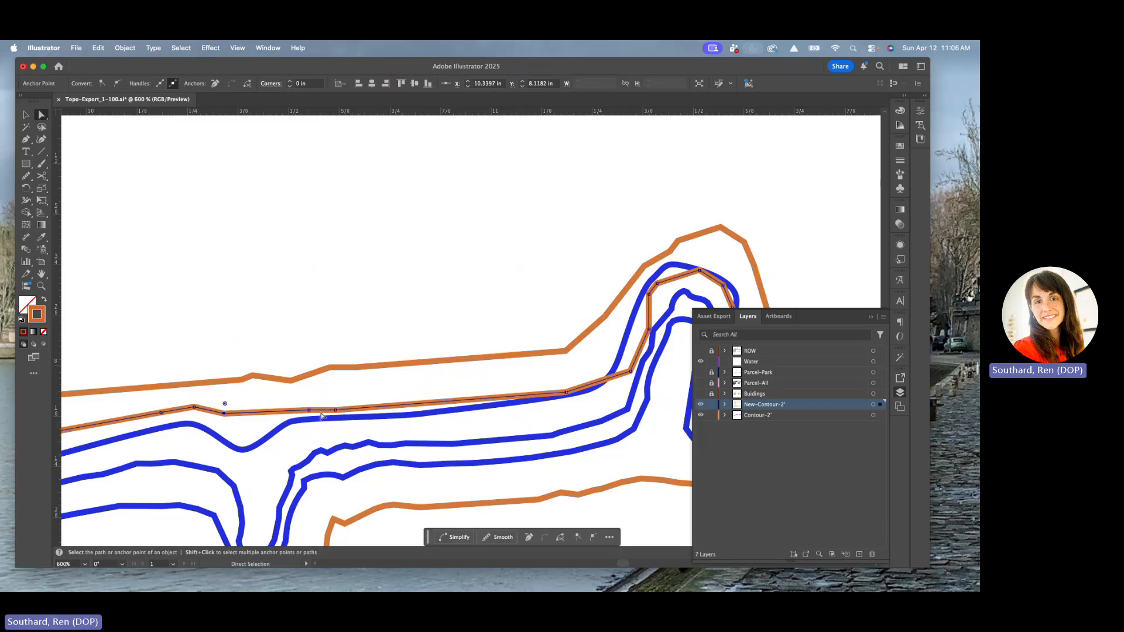
{"action": "left_click_drag", "start_coordinate": [308, 411], "coordinate": [255, 415]}
{"action": "left_click_drag", "start_coordinate": [335, 411], "coordinate": [291, 405]}
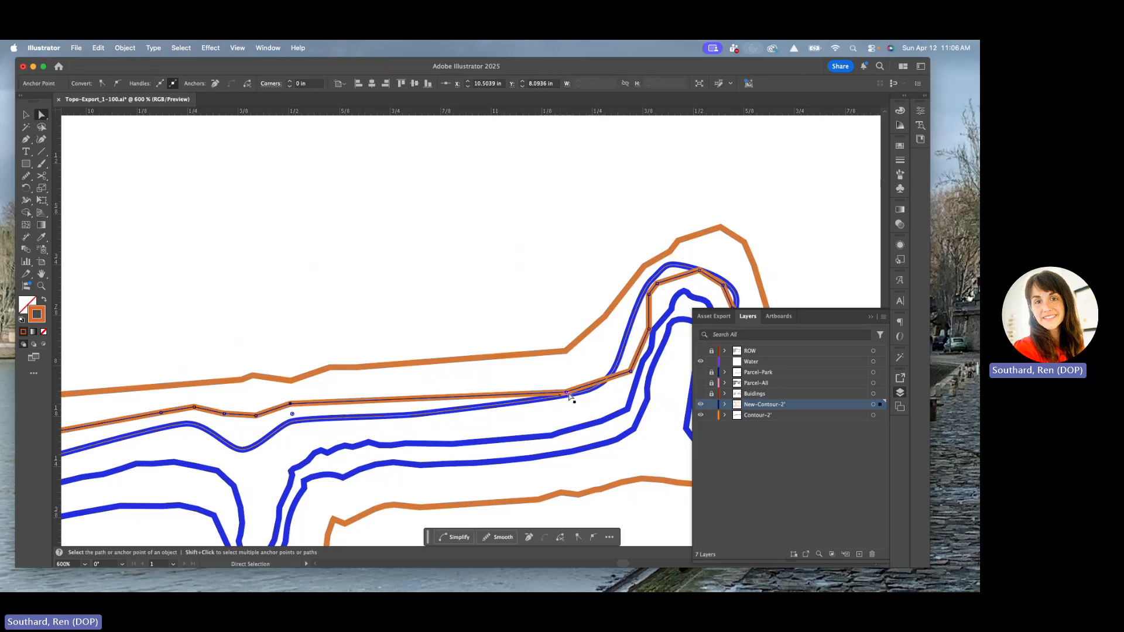
{"action": "left_click_drag", "start_coordinate": [567, 394], "coordinate": [518, 380]}
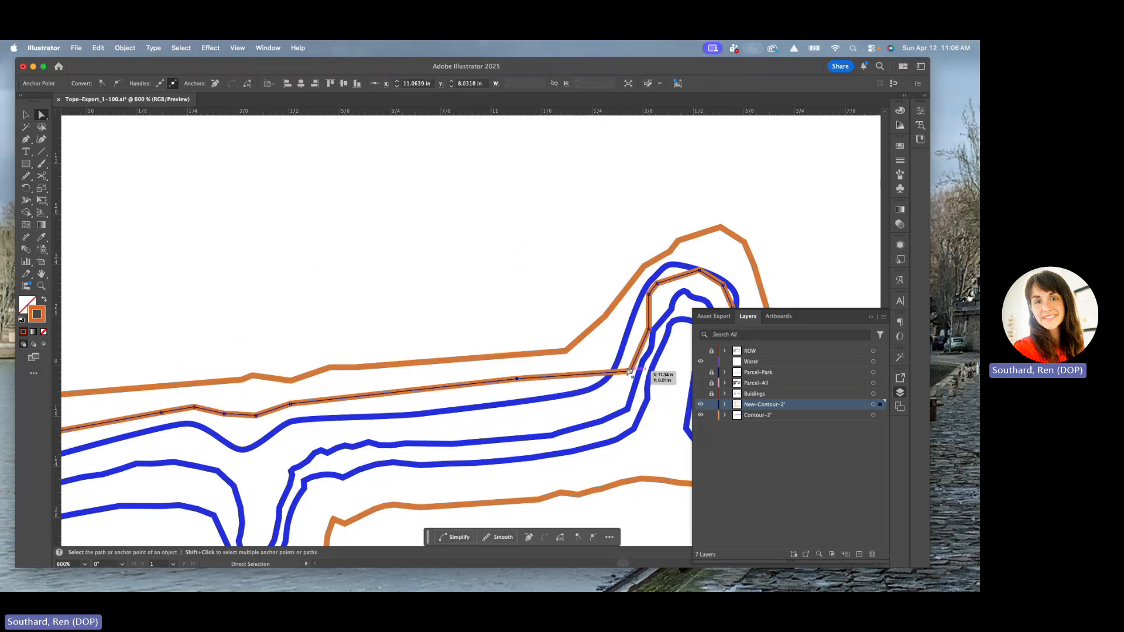
Step: Move the upper orange contour's anchor points outward around the west side and crest of the peak to make room beneath it
{"action": "left_click_drag", "start_coordinate": [630, 362], "coordinate": [433, 372]}
{"action": "left_click", "coordinate": [367, 360]}
{"action": "left_click_drag", "start_coordinate": [368, 360], "coordinate": [344, 347]}
{"action": "left_click_drag", "start_coordinate": [408, 326], "coordinate": [393, 308]}
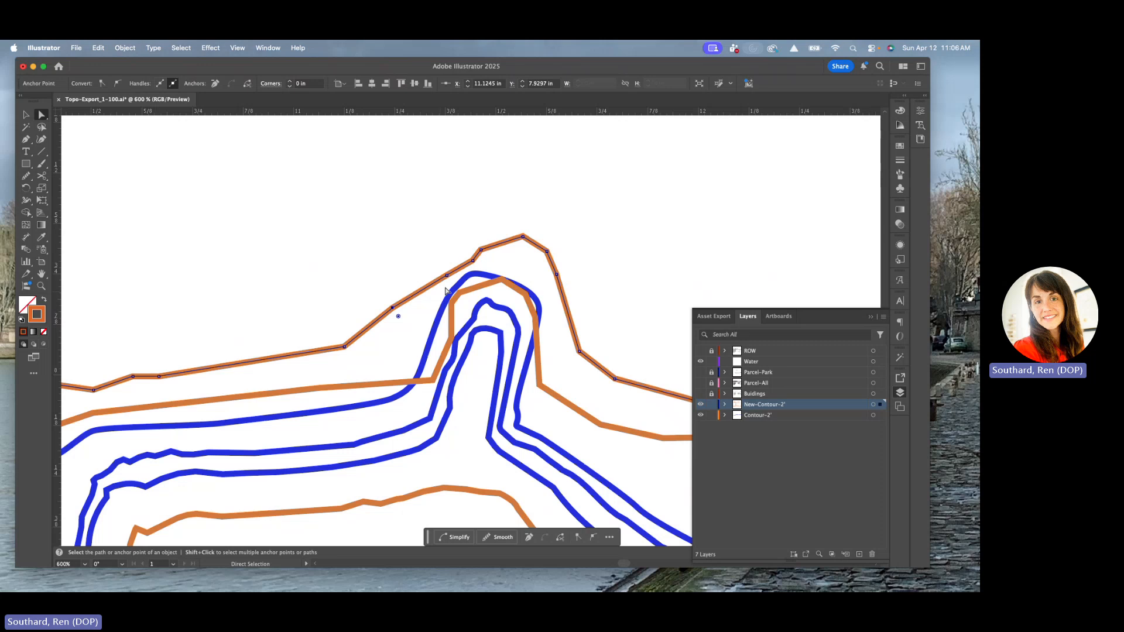
{"action": "left_click_drag", "start_coordinate": [447, 275], "coordinate": [470, 236]}
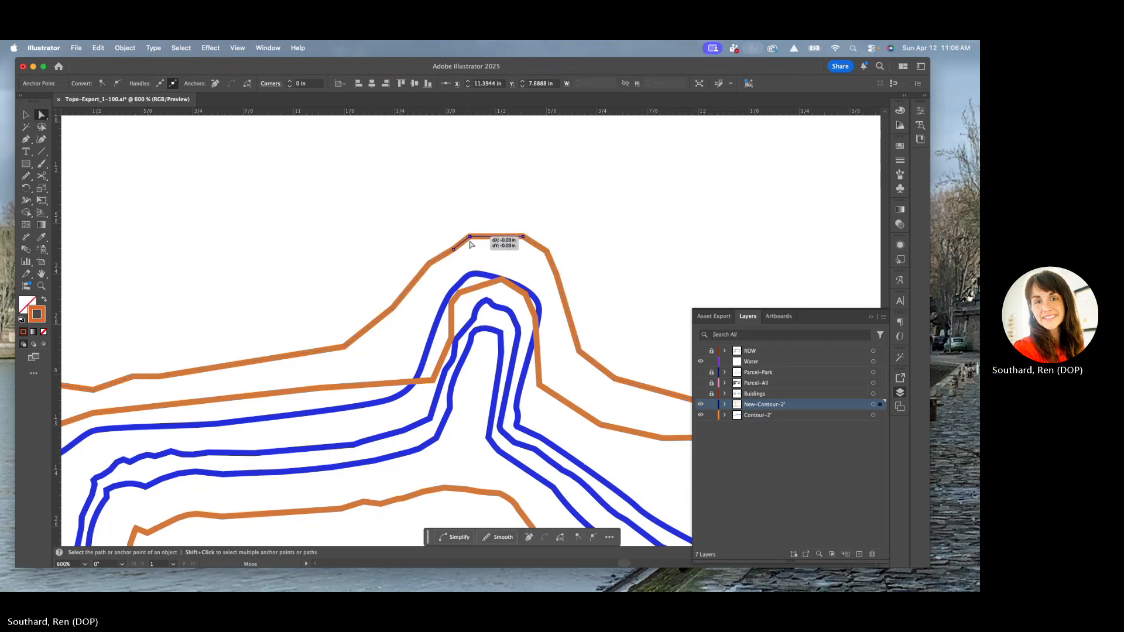
Step: Reshape the lower orange contour around the peak by moving its anchor points between the upper orange contour and the outermost blue contour
{"action": "left_click", "coordinate": [433, 381]}
{"action": "left_click_drag", "start_coordinate": [433, 381], "coordinate": [495, 260]}
{"action": "left_click_drag", "start_coordinate": [528, 297], "coordinate": [530, 275]}
{"action": "mouse_move", "coordinate": [537, 319]}
{"action": "left_mouse_down"}
{"action": "mouse_move", "coordinate": [554, 315]}
{"action": "mouse_move", "coordinate": [549, 303]}
{"action": "left_mouse_up"}
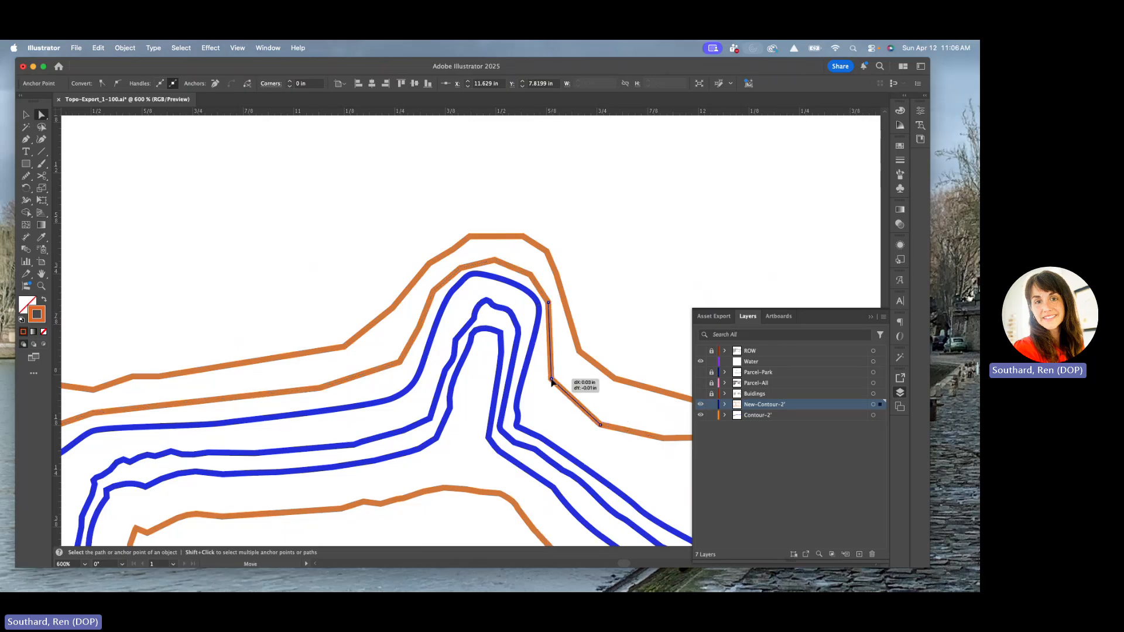
Step: Check the reshaped orange contour along the whole shoreline for remaining overlaps, switch to the Selection tool, and clear the selection
{"action": "key", "text": "super+minus"}
{"action": "key", "text": "super+minus"}
{"action": "key", "text": "super+minus"}
{"action": "key", "text": "super+minus"}
{"action": "scroll", "coordinate": [481, 378], "scroll_direction": "down", "scroll_amount": 2}
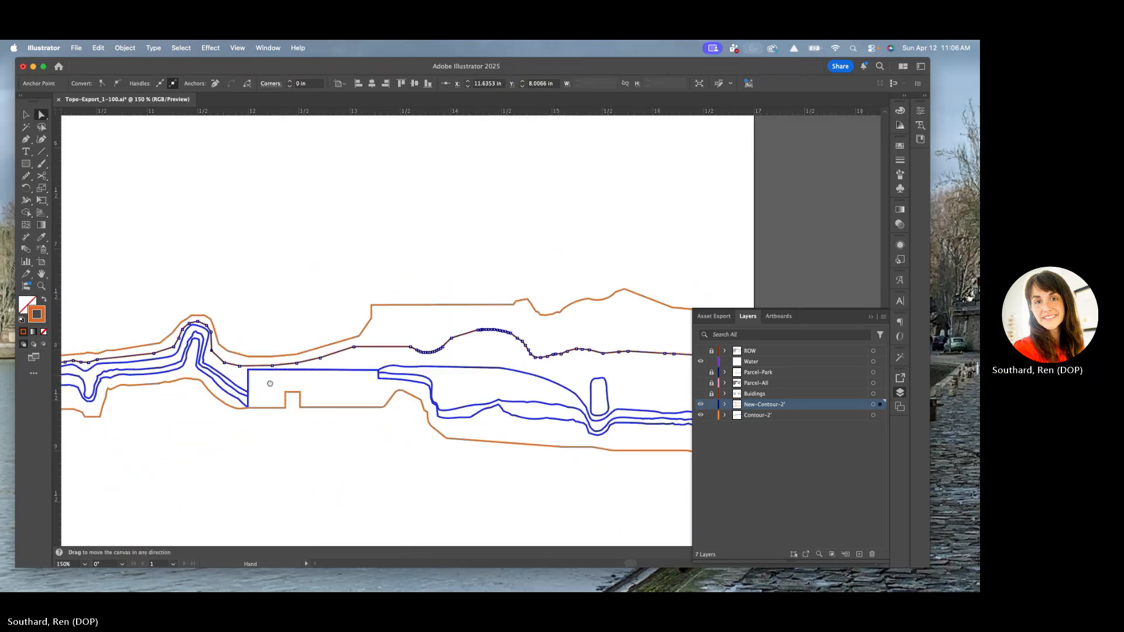
{"action": "scroll", "coordinate": [550, 355], "scroll_direction": "left", "scroll_amount": 10}
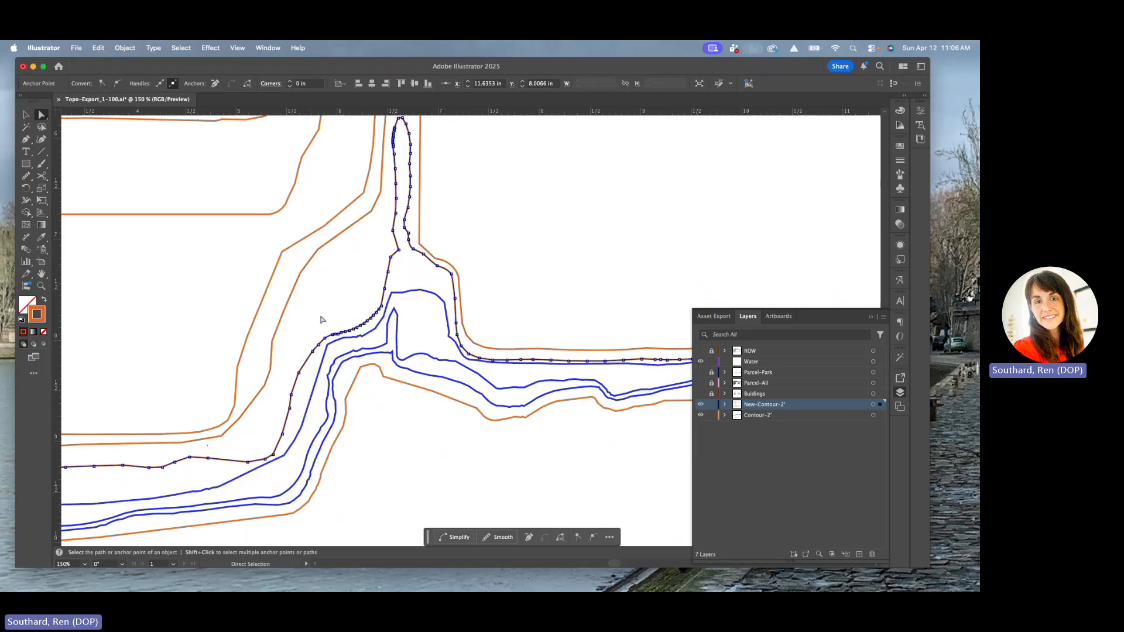
{"action": "left_click_drag", "start_coordinate": [516, 394], "coordinate": [332, 423]}
{"action": "scroll", "coordinate": [292, 375], "scroll_direction": "down", "scroll_amount": 3}
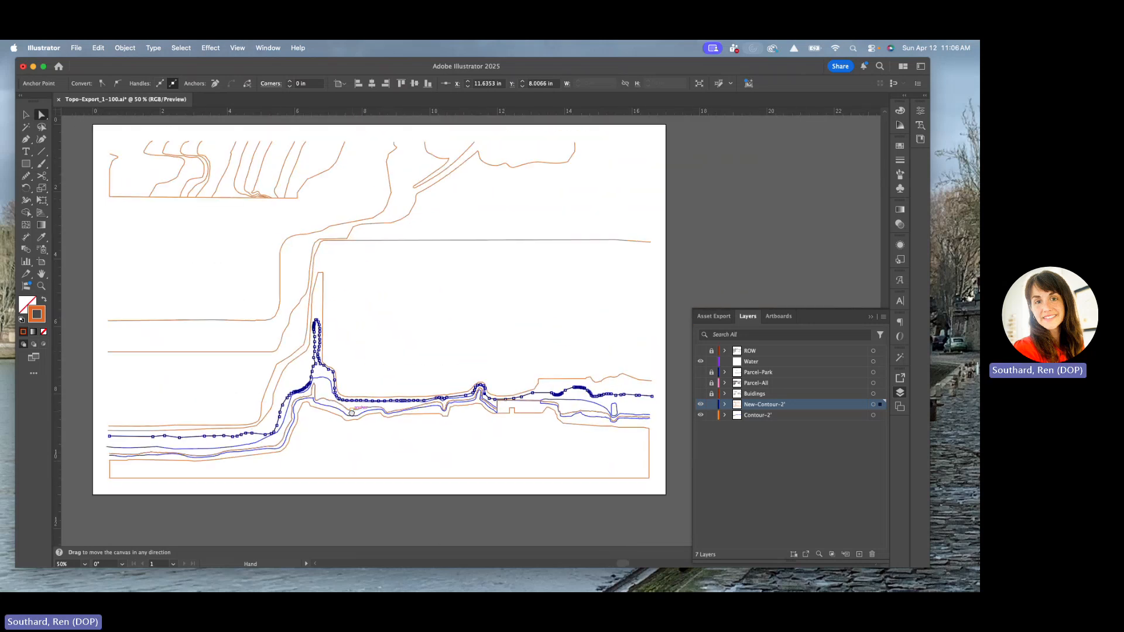
{"action": "key", "text": "v"}
{"action": "left_click", "coordinate": [141, 231]}
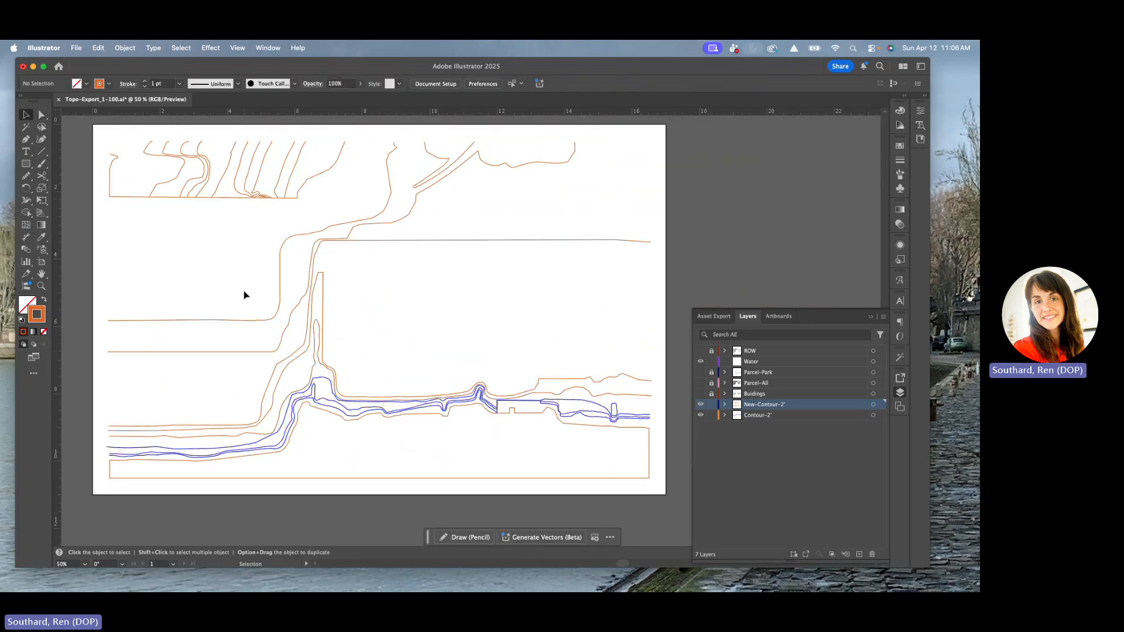
Step: Move all Contour-2' artwork onto the New-Contour-2' layer and delete the emptied Contour-2' layer
{"action": "scroll", "coordinate": [243, 294], "scroll_direction": "down", "scroll_amount": 1}
{"action": "left_click_drag", "start_coordinate": [146, 174], "coordinate": [521, 430]}
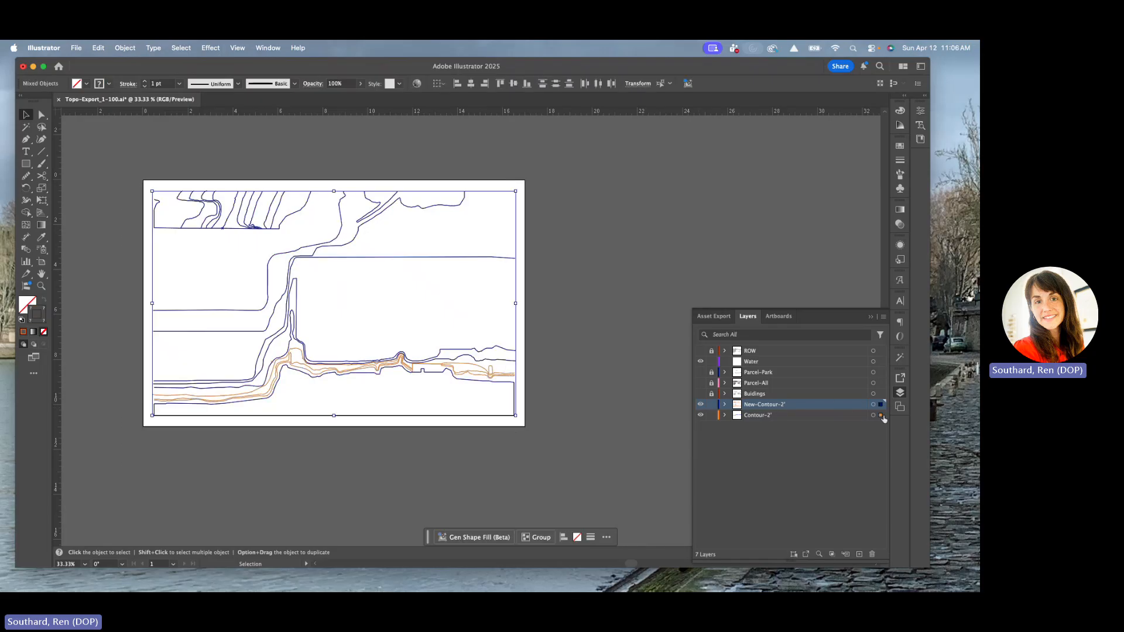
{"action": "left_click_drag", "start_coordinate": [881, 410], "coordinate": [881, 405]}
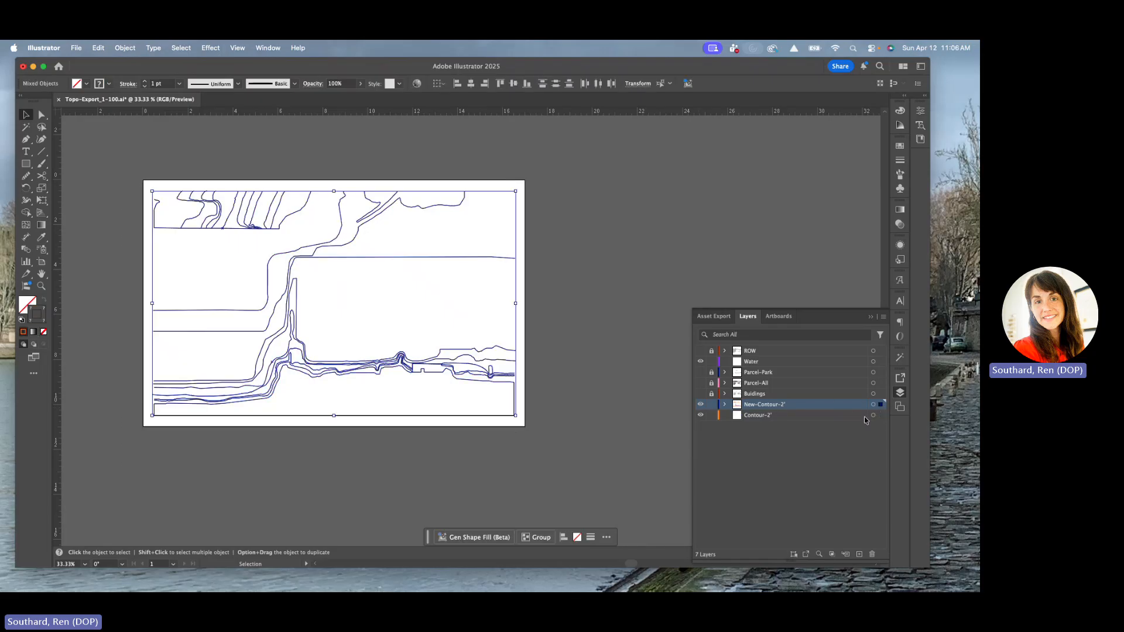
{"action": "left_click", "coordinate": [605, 398]}
{"action": "left_click", "coordinate": [759, 415]}
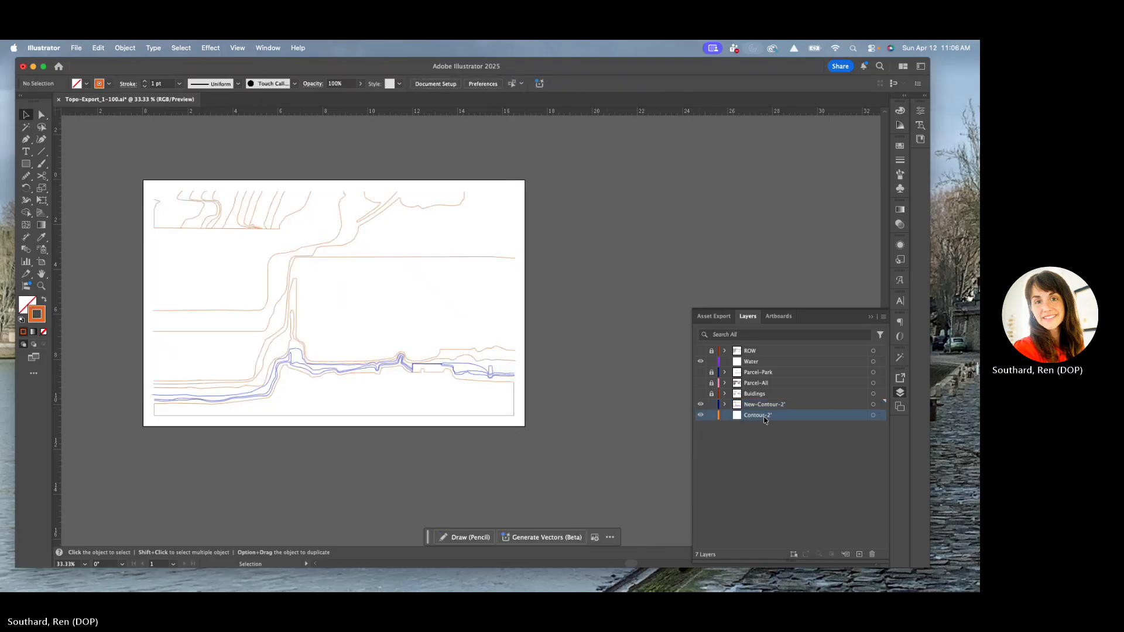
{"action": "left_click", "coordinate": [872, 554]}
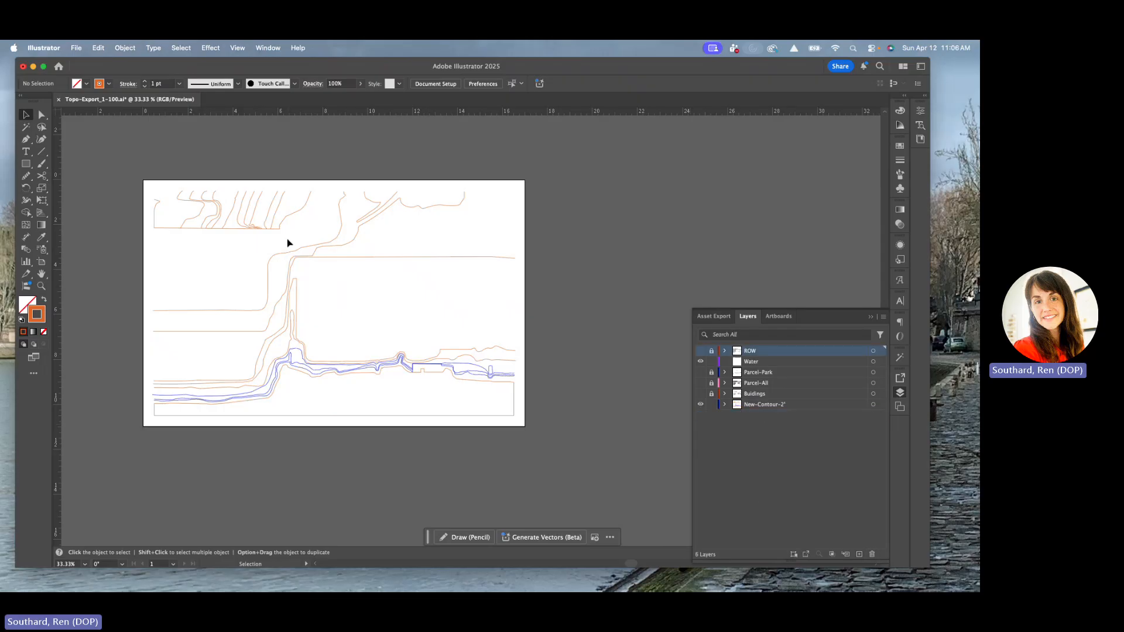
Step: Select individual contours in the upper part of the drawing to check them, and clear the selection
{"action": "left_click", "coordinate": [309, 257]}
{"action": "left_click", "coordinate": [333, 244]}
{"action": "left_click", "coordinate": [354, 241]}
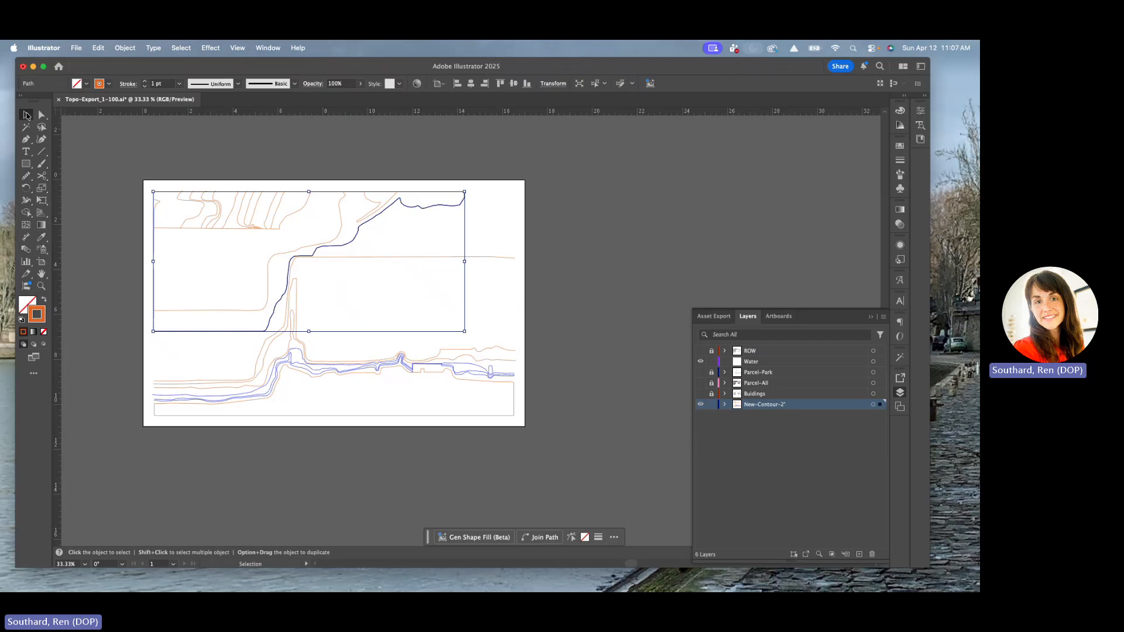
{"action": "left_click", "coordinate": [248, 209]}
{"action": "left_click", "coordinate": [344, 205]}
{"action": "left_click", "coordinate": [408, 247]}
{"action": "left_click", "coordinate": [389, 208]}
{"action": "key", "text": "Delete"}
{"action": "left_click", "coordinate": [512, 256]}
{"action": "left_click", "coordinate": [548, 375]}
Step: Select all contours and match their appearance to an orange contour with the Eyedropper tool
{"action": "key", "text": "super+a"}
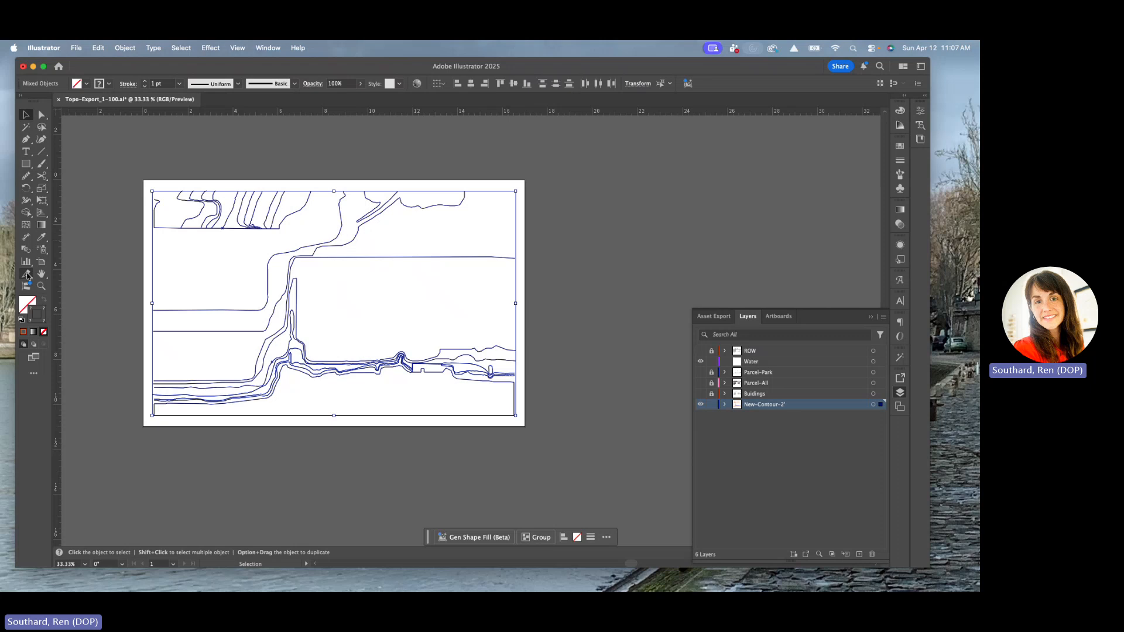
{"action": "left_click", "coordinate": [41, 237]}
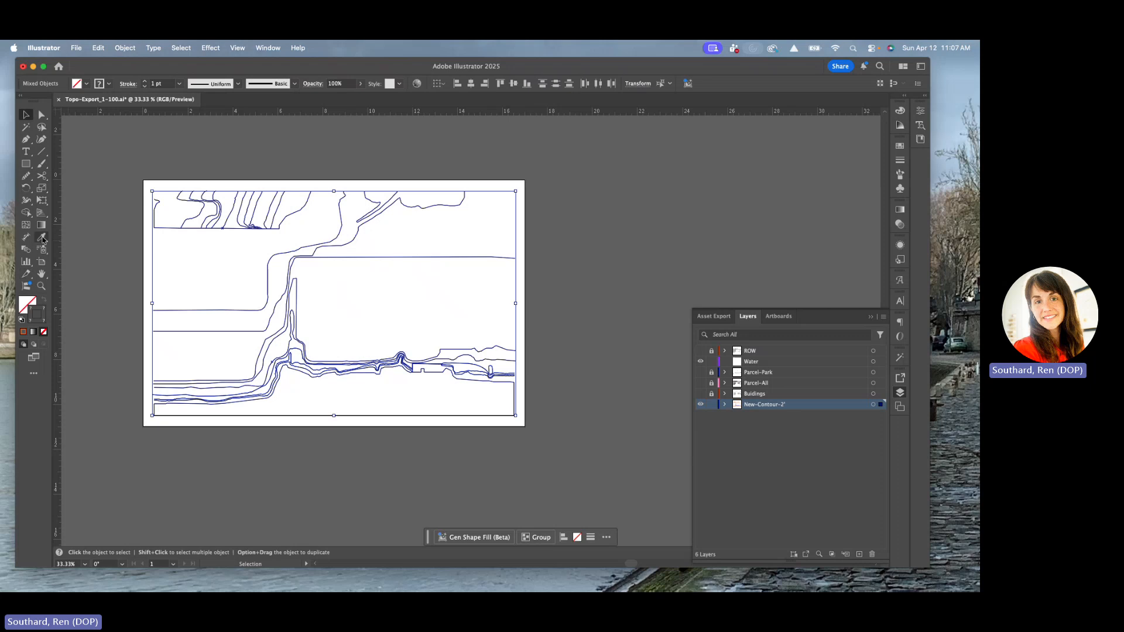
{"action": "left_click", "coordinate": [302, 208]}
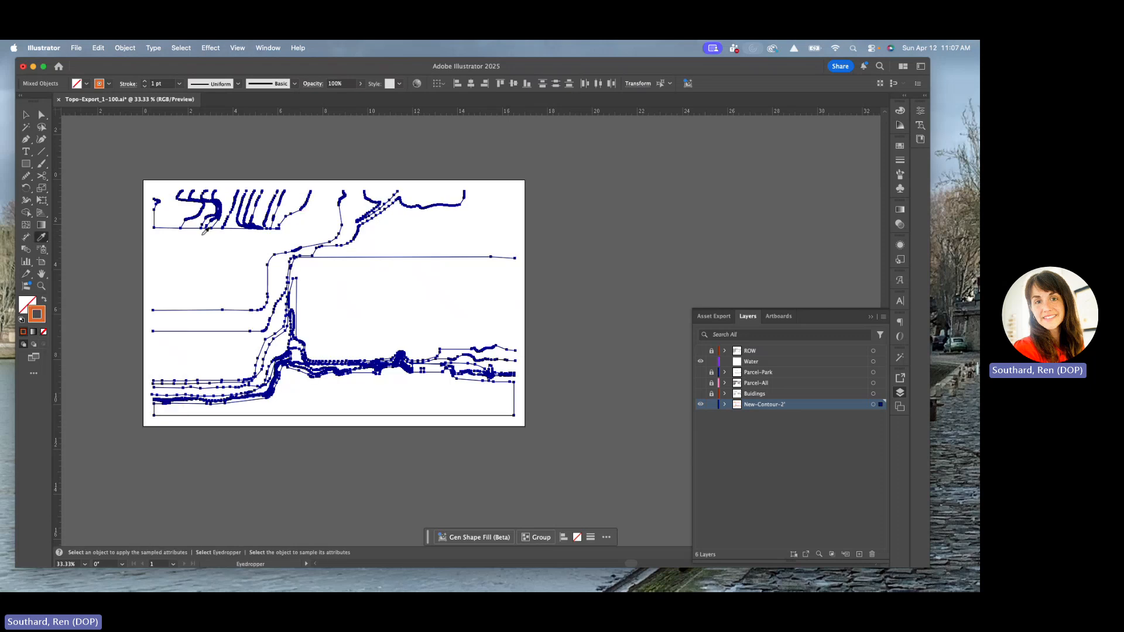
{"action": "scroll", "coordinate": [280, 319], "scroll_direction": "up", "scroll_amount": 2}
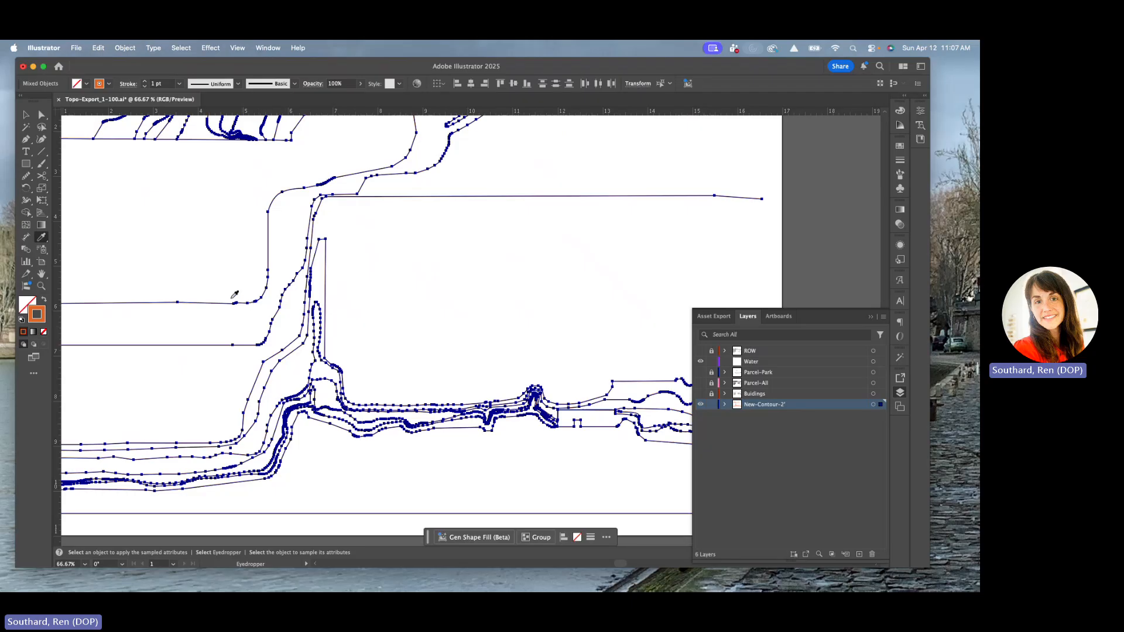
{"action": "scroll", "coordinate": [265, 326], "scroll_direction": "down", "scroll_amount": 1}
Step: Start Simplify on all selected contours, open its detailed options, and place the dialog clear of the drawing
{"action": "left_click", "coordinate": [24, 116]}
{"action": "scroll", "coordinate": [181, 226], "scroll_direction": "down", "scroll_amount": 1}
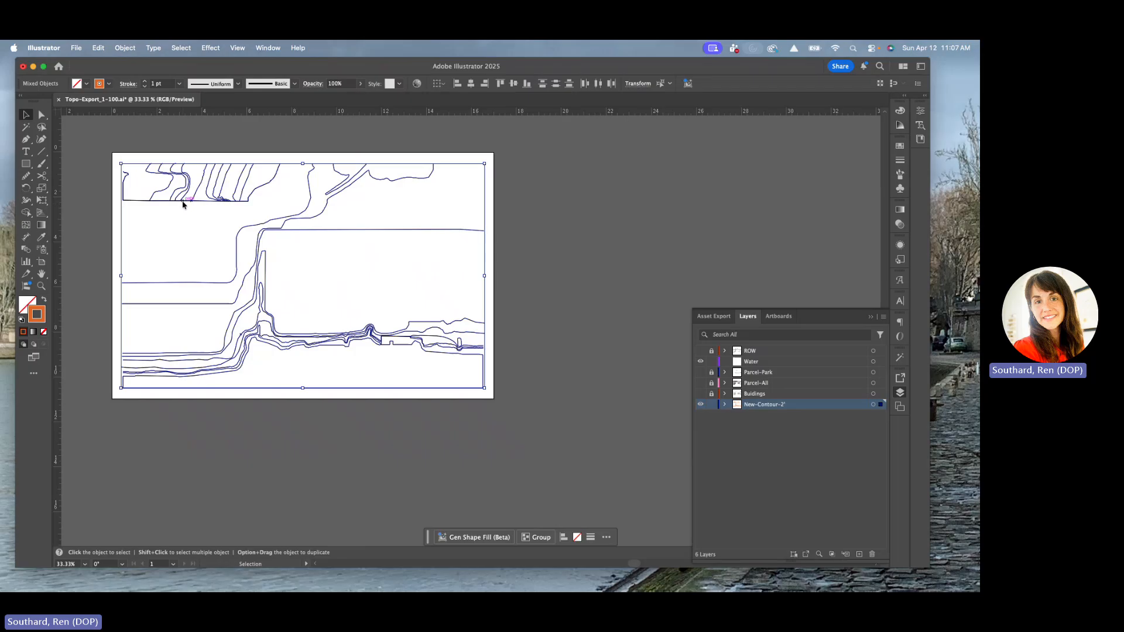
{"action": "right_click", "coordinate": [184, 202]}
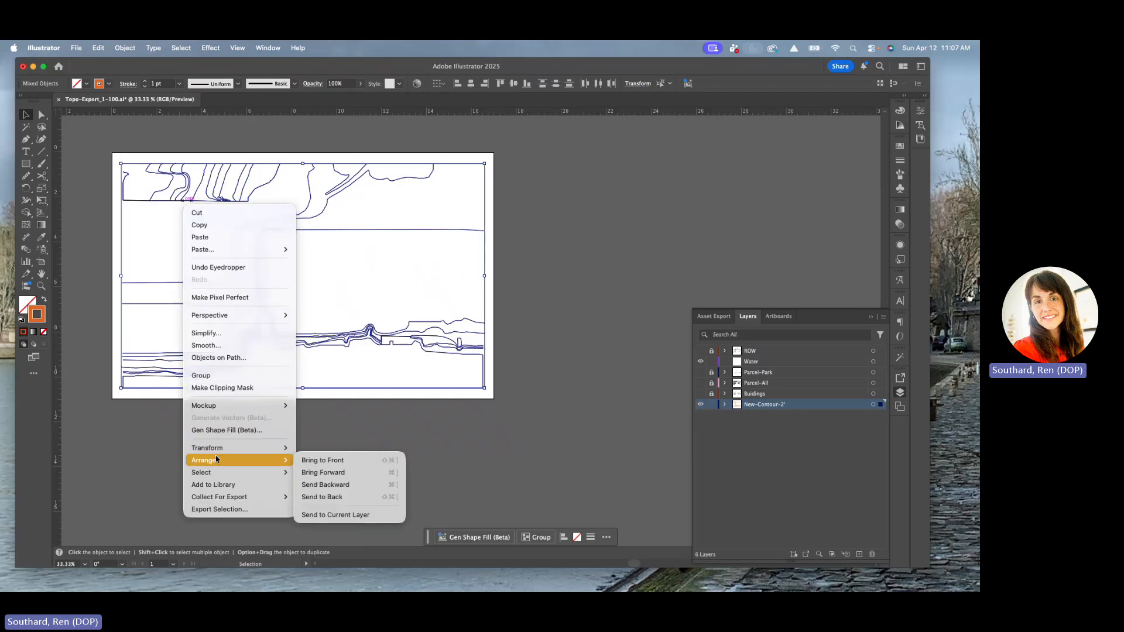
{"action": "left_click", "coordinate": [206, 334]}
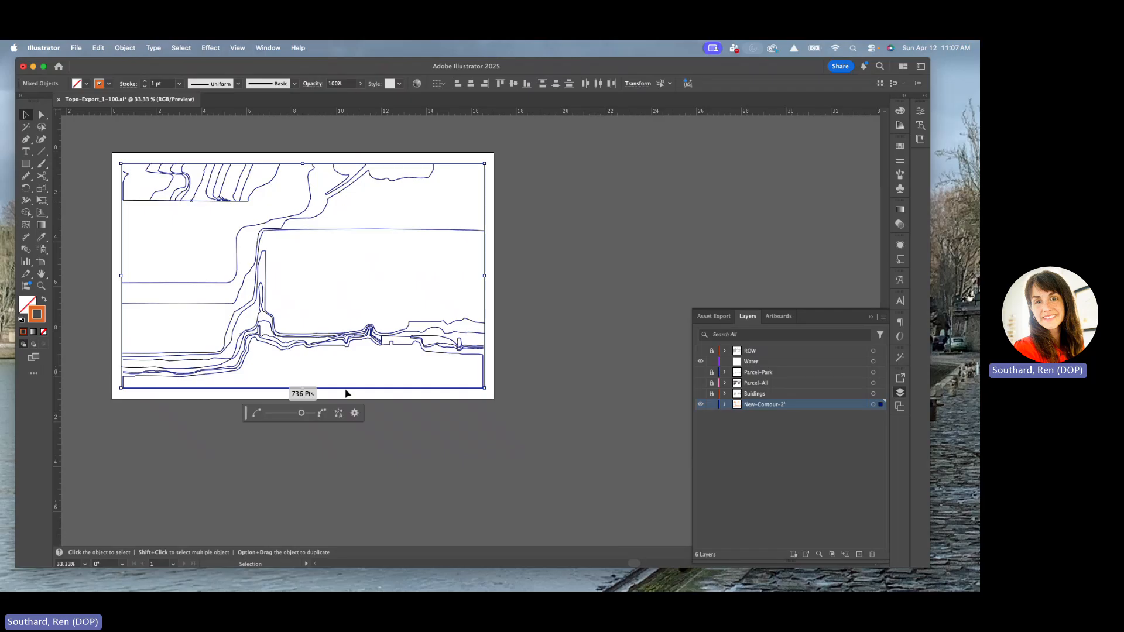
{"action": "left_click_drag", "start_coordinate": [425, 264], "coordinate": [361, 276]}
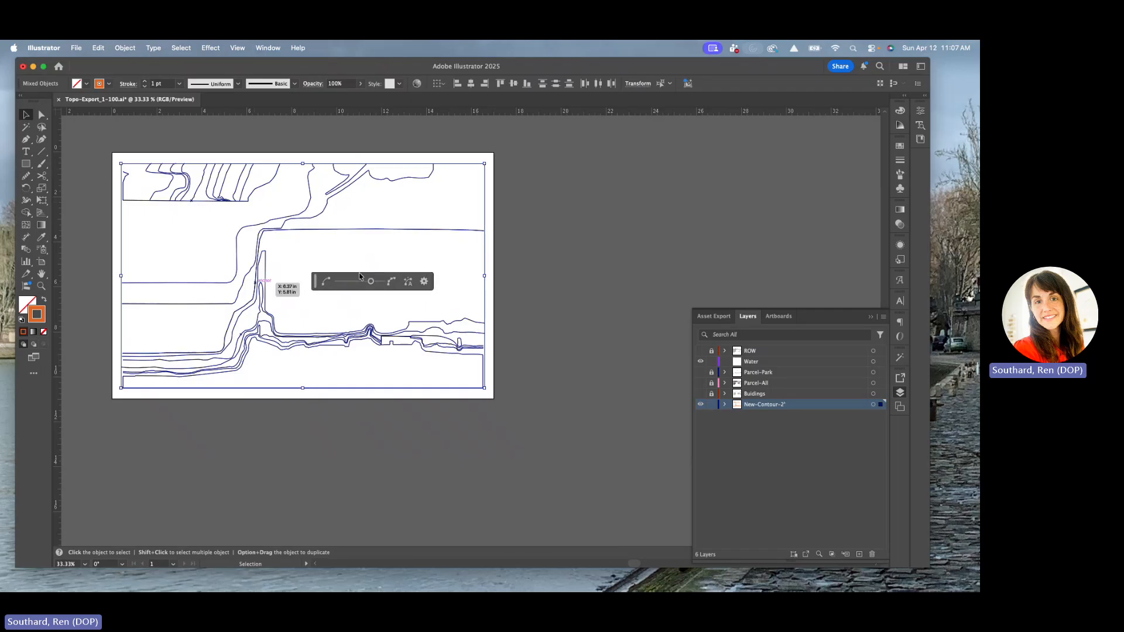
{"action": "scroll", "coordinate": [424, 282], "scroll_direction": "up", "scroll_amount": 2, "text": "alt"}
{"action": "left_click", "coordinate": [424, 282]}
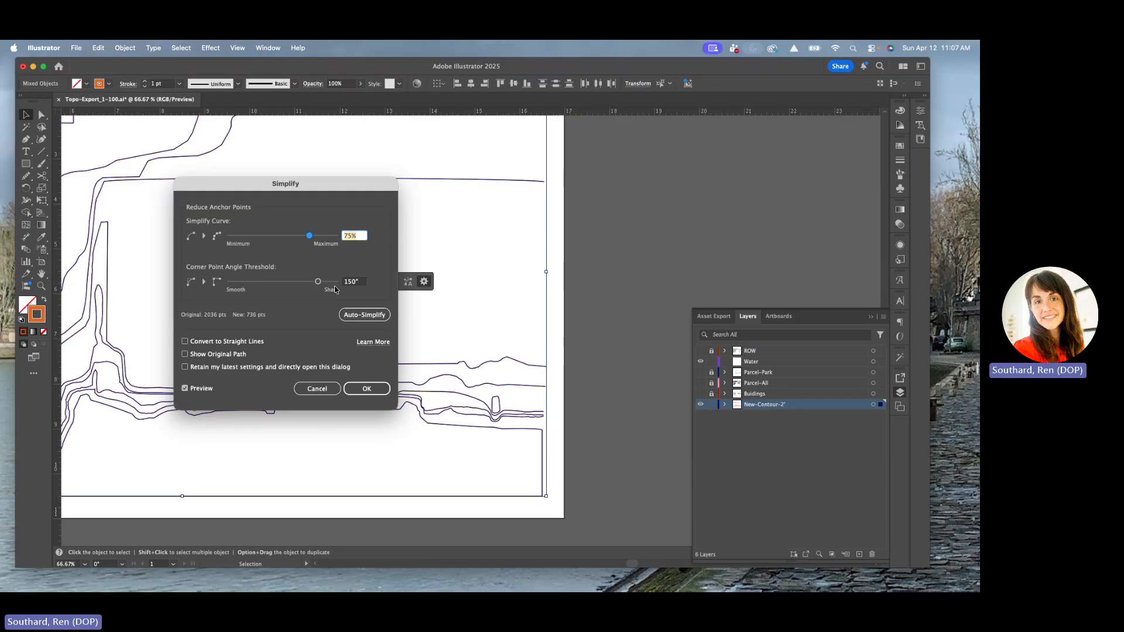
{"action": "left_click_drag", "start_coordinate": [293, 199], "coordinate": [668, 126]}
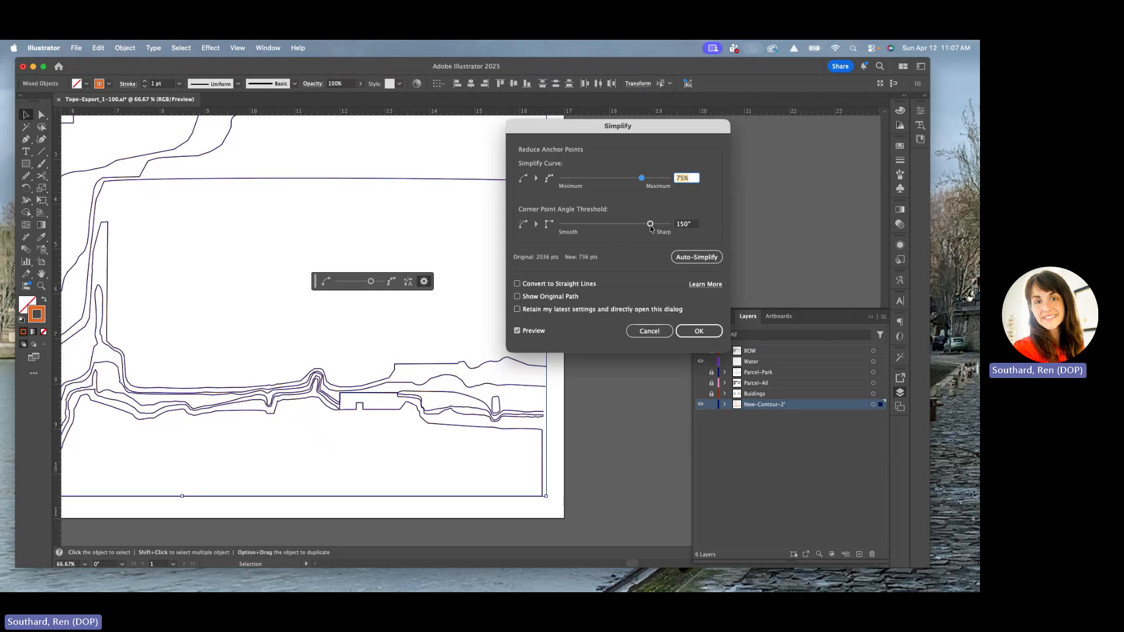
Step: Try corner point angle thresholds of 124° and 0° and the Convert to Straight Lines option in the Simplify preview
{"action": "left_click_drag", "start_coordinate": [654, 228], "coordinate": [631, 230]}
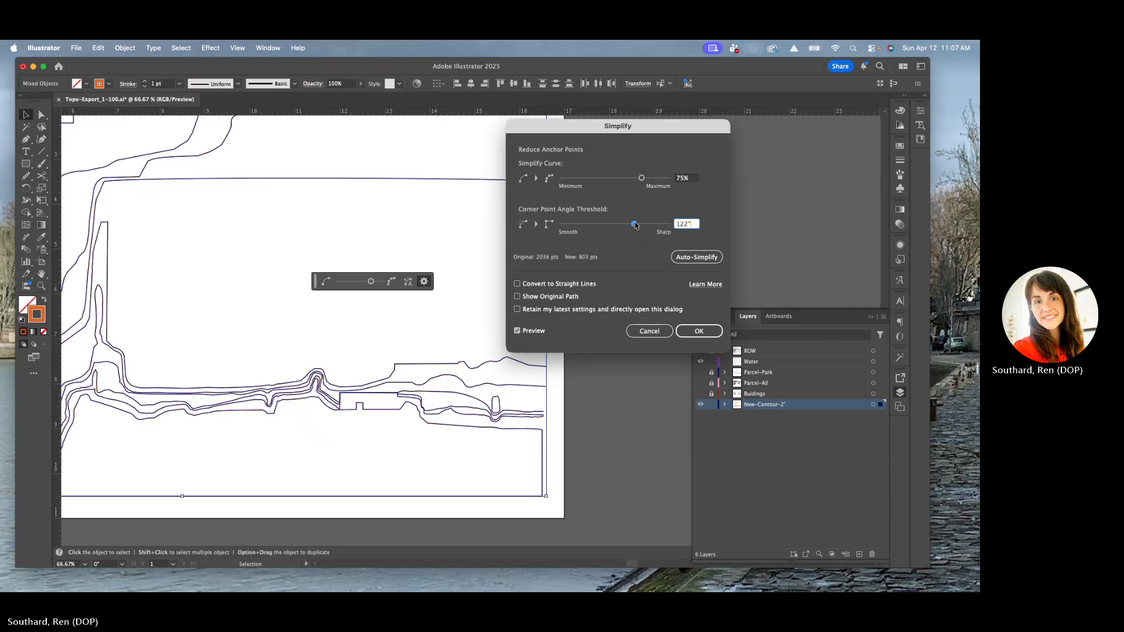
{"action": "mouse_move", "coordinate": [636, 226]}
{"action": "left_mouse_down"}
{"action": "mouse_move", "coordinate": [608, 225]}
{"action": "mouse_move", "coordinate": [634, 226]}
{"action": "left_mouse_up"}
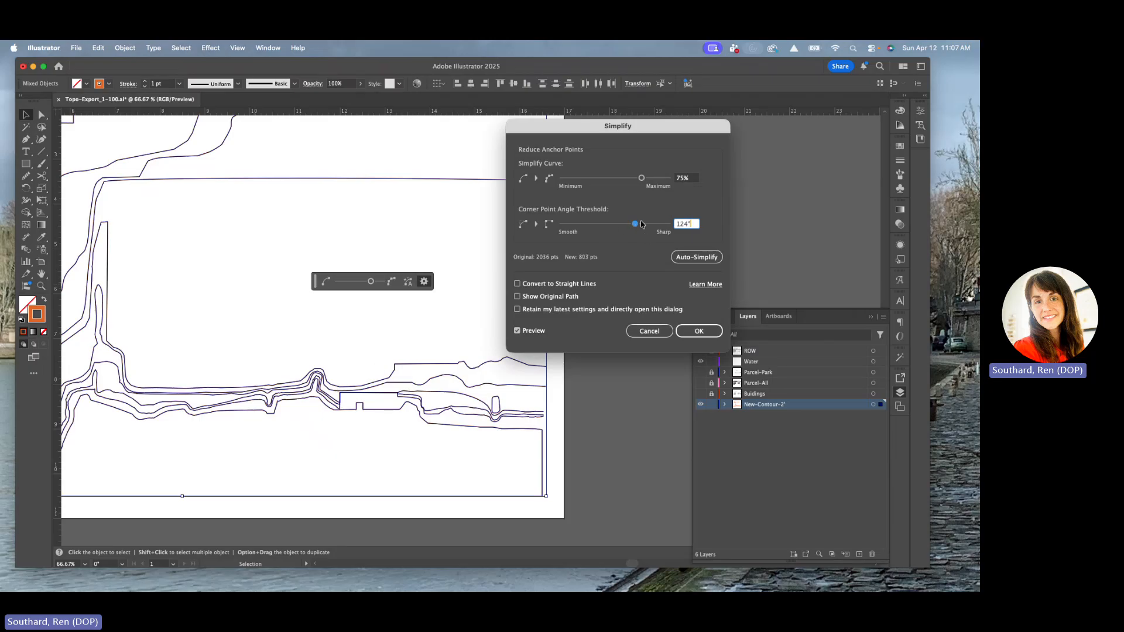
{"action": "left_click_drag", "start_coordinate": [637, 226], "coordinate": [557, 232]}
{"action": "left_click", "coordinate": [518, 284]}
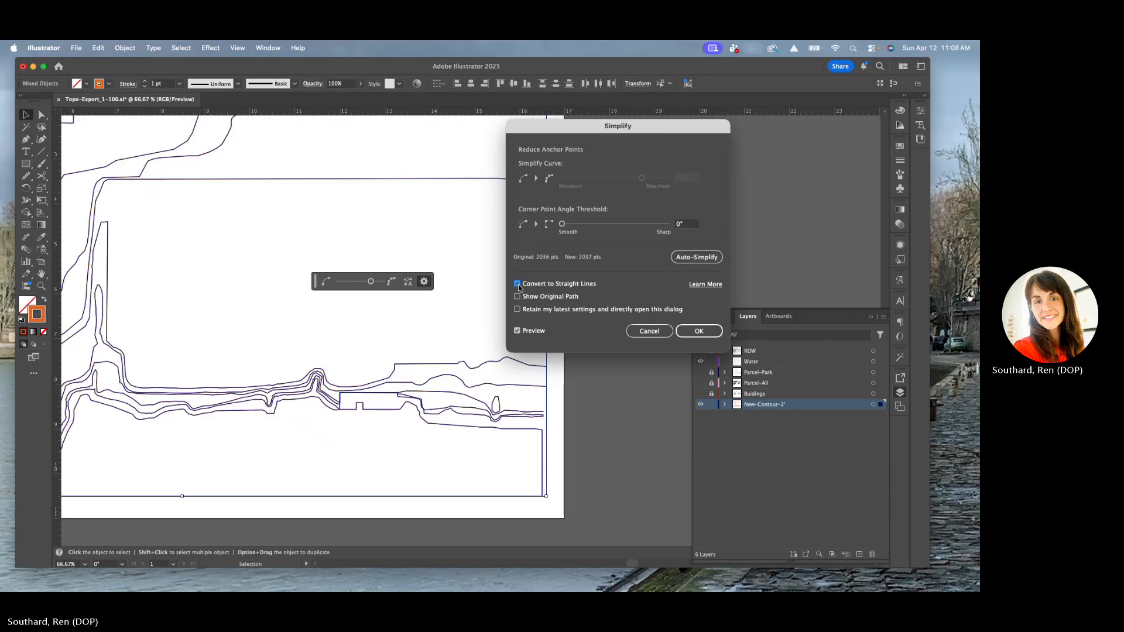
{"action": "left_click", "coordinate": [518, 285]}
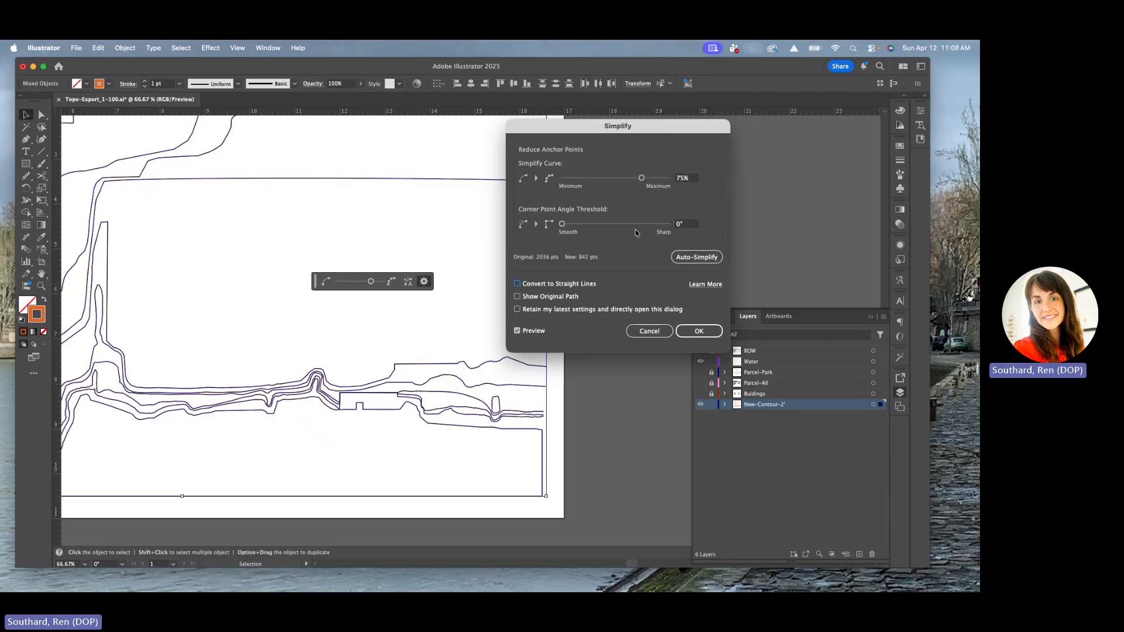
Step: Simplify the contours with a 75% curve setting and a 106° corner point angle threshold, and clear the selection
{"action": "left_click_drag", "start_coordinate": [562, 226], "coordinate": [625, 228]}
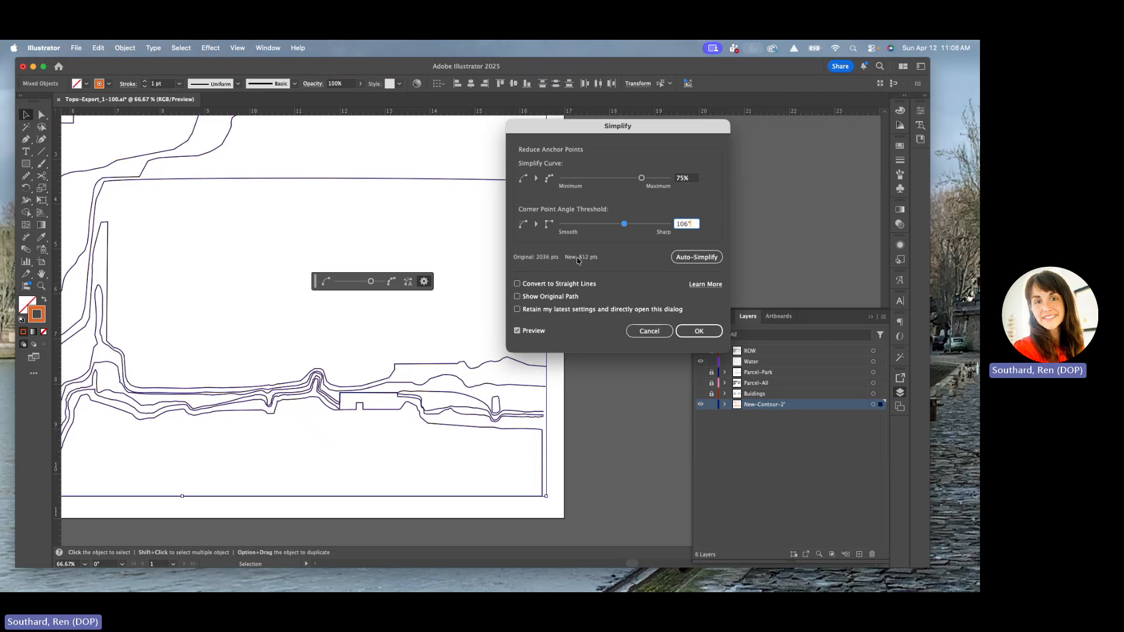
{"action": "left_click", "coordinate": [702, 333]}
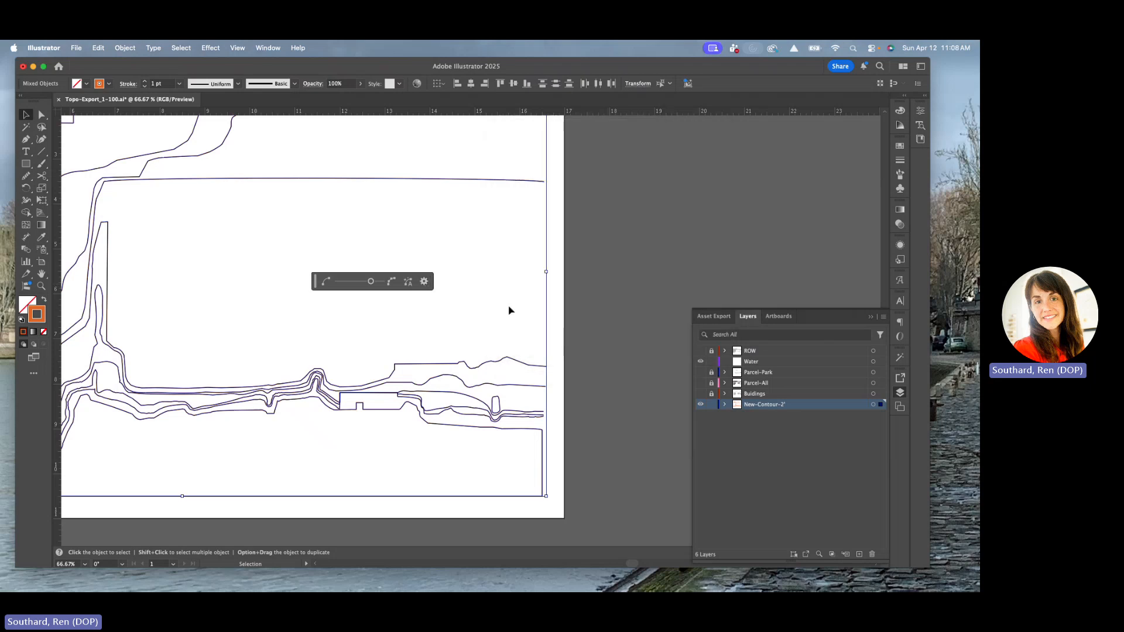
{"action": "left_click", "coordinate": [572, 345]}
Step: Examine the simplified contours and select the contour ending along the second horizontal line to inspect its anchor points
{"action": "key", "text": "super+minus"}
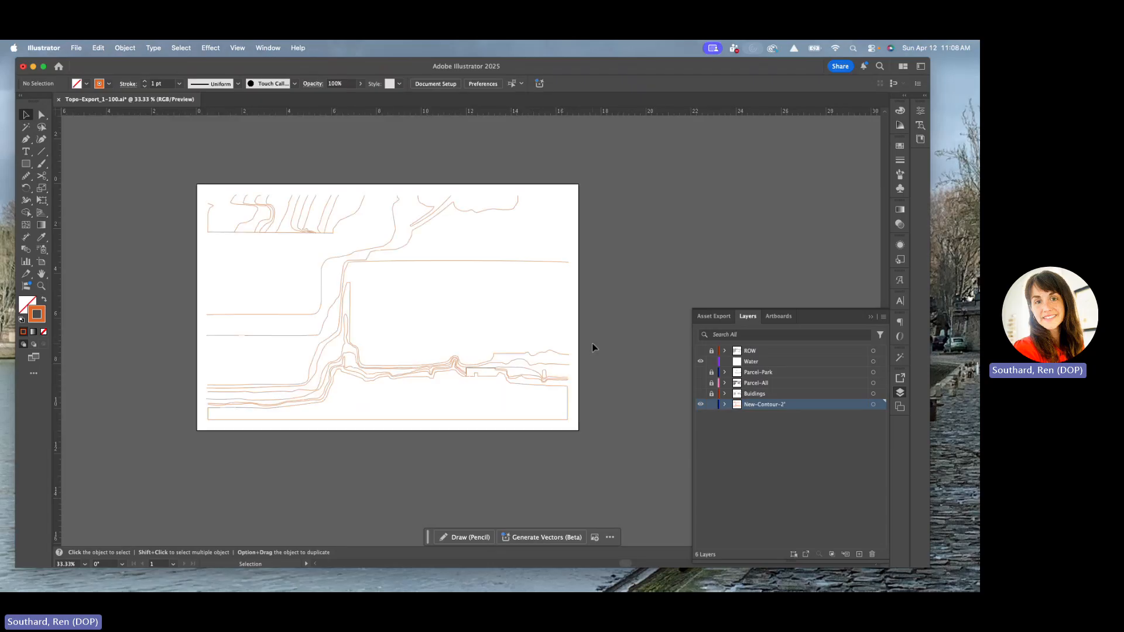
{"action": "scroll", "coordinate": [221, 342], "scroll_direction": "up", "scroll_amount": 8}
{"action": "left_click", "coordinate": [293, 332]}
{"action": "scroll", "coordinate": [296, 336], "scroll_direction": "down", "scroll_amount": 6}
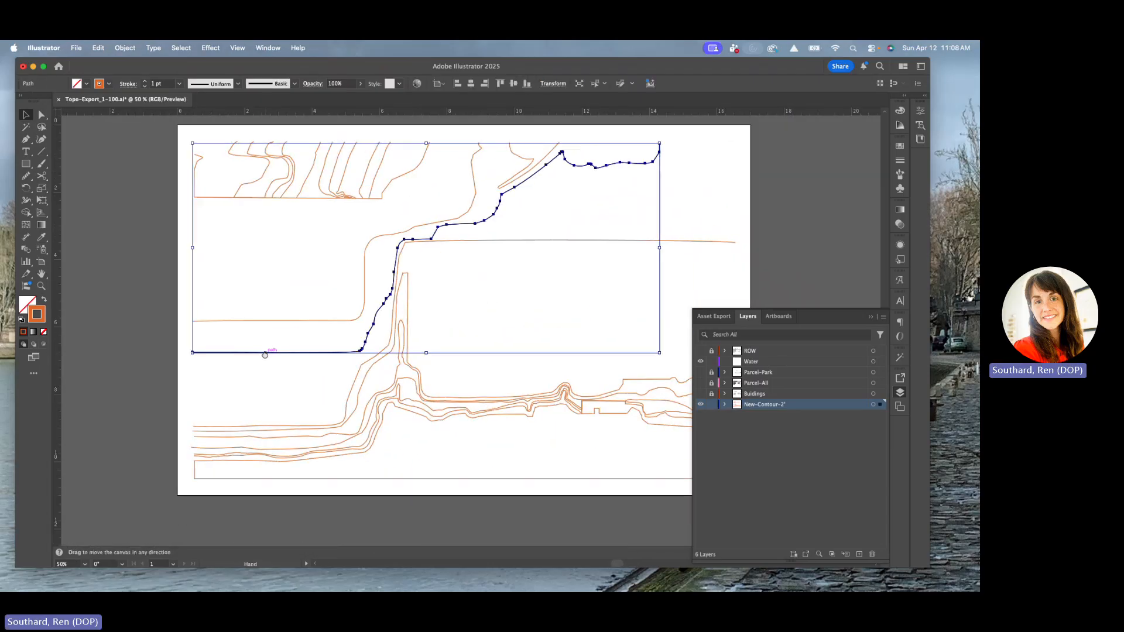
Step: Examine the simplified contours along the lower edge and around the notched rectangular outline for lines that touch or overlap
{"action": "scroll", "coordinate": [297, 348], "scroll_direction": "up", "scroll_amount": 1}
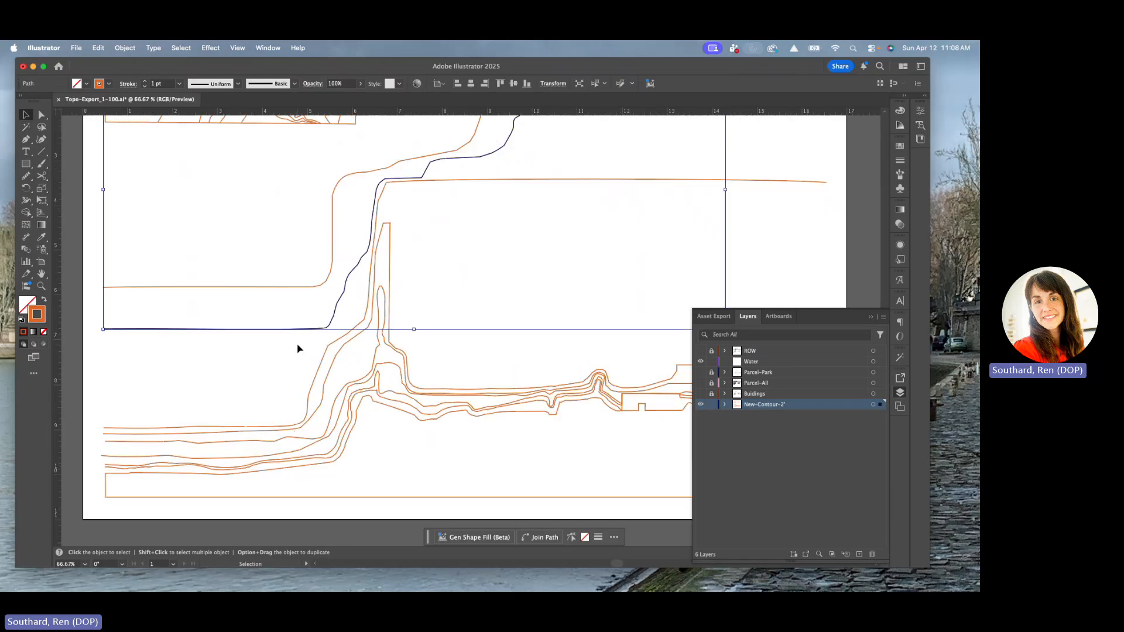
{"action": "scroll", "coordinate": [308, 355], "scroll_direction": "down", "scroll_amount": 2}
{"action": "scroll", "coordinate": [431, 388], "scroll_direction": "up", "scroll_amount": 1}
{"action": "scroll", "coordinate": [431, 387], "scroll_direction": "up", "scroll_amount": 1}
{"action": "scroll", "coordinate": [234, 364], "scroll_direction": "up", "scroll_amount": 2}
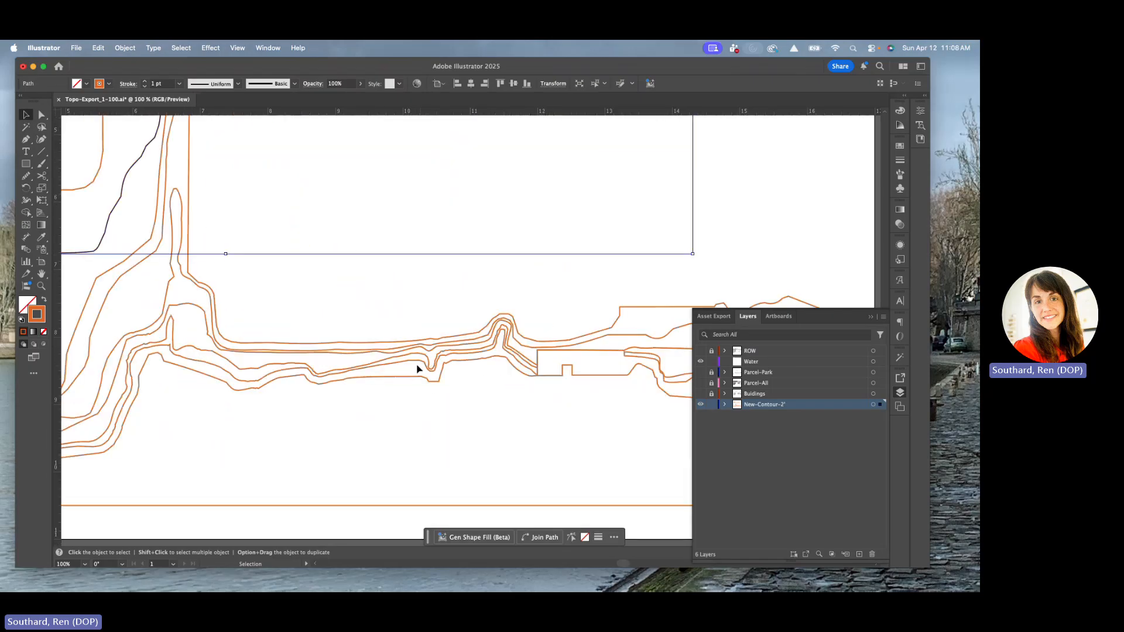
{"action": "scroll", "coordinate": [146, 339], "scroll_direction": "up", "scroll_amount": 1}
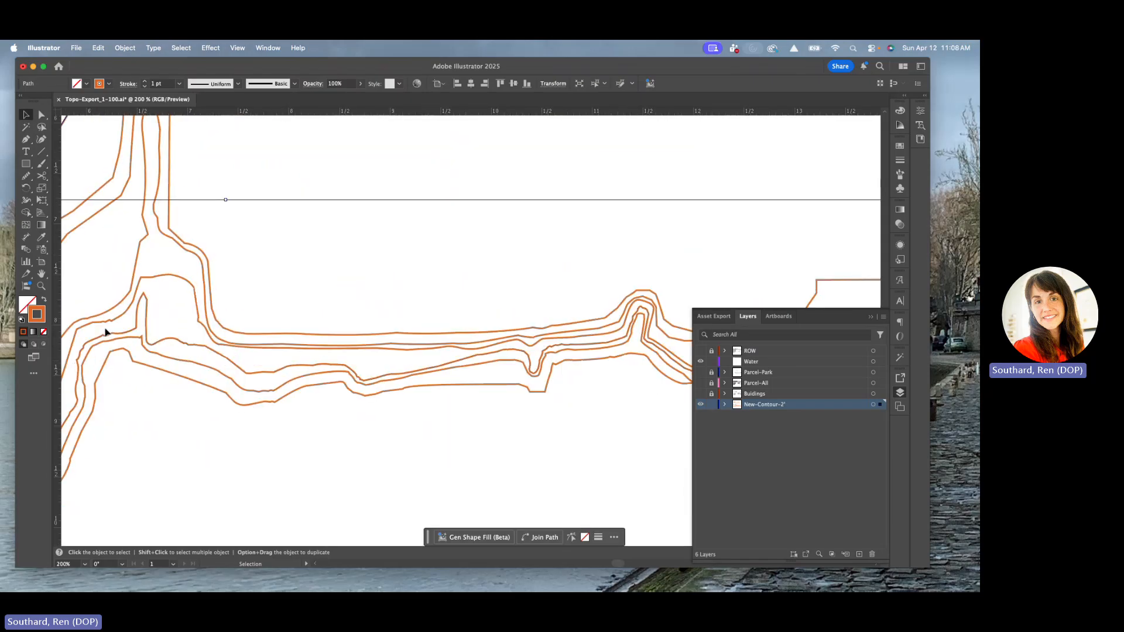
{"action": "scroll", "coordinate": [363, 348], "scroll_direction": "right", "scroll_amount": 5}
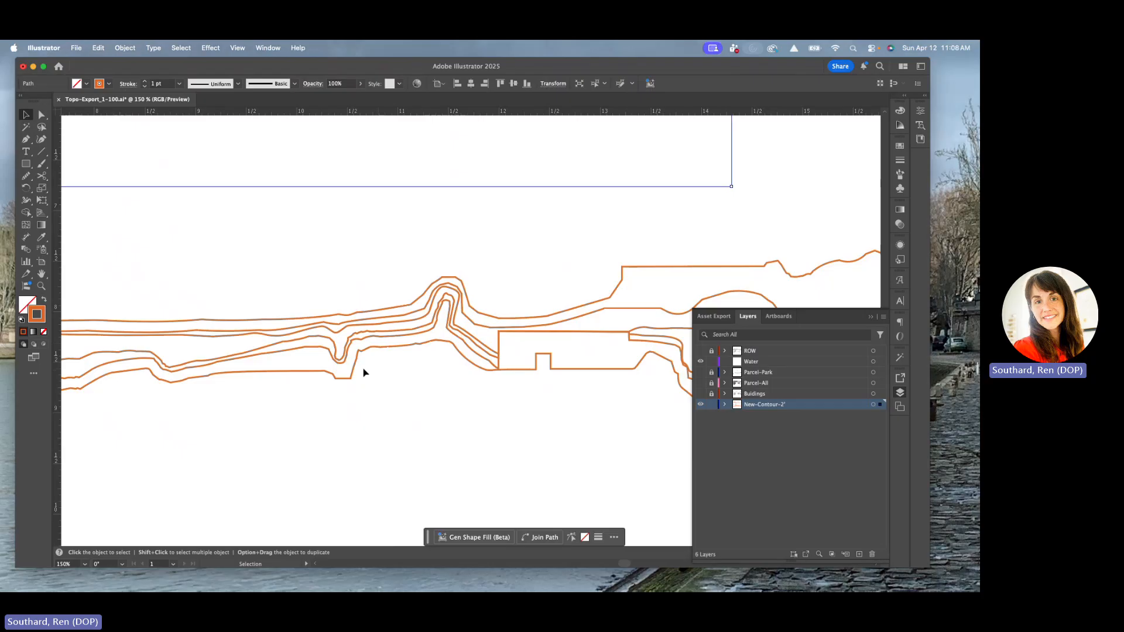
{"action": "scroll", "coordinate": [364, 373], "scroll_direction": "up", "scroll_amount": 4}
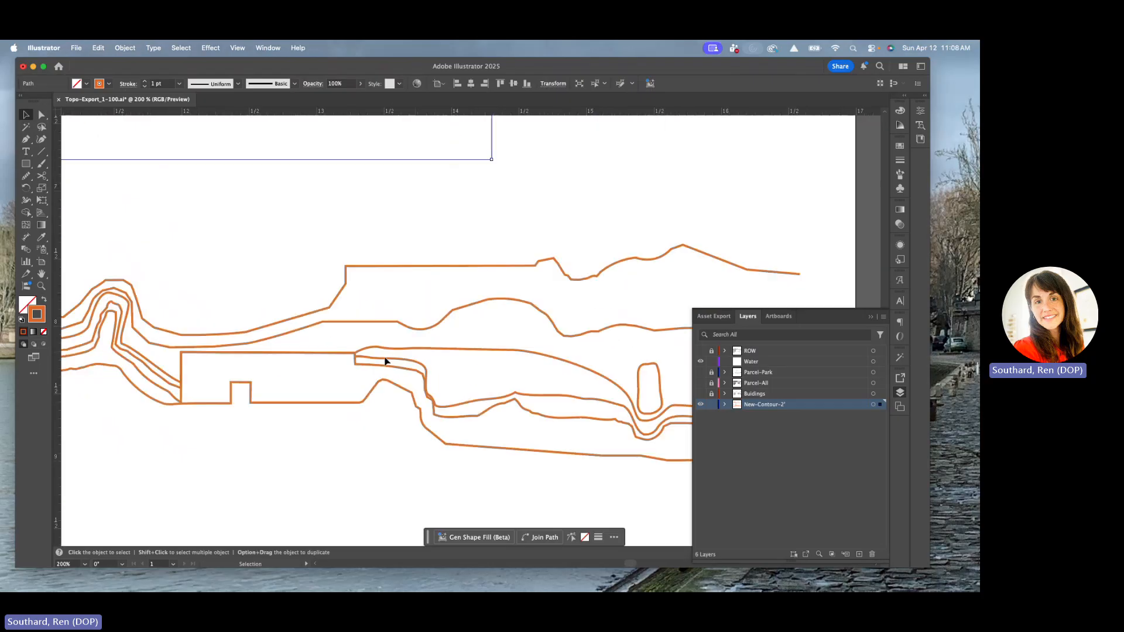
{"action": "left_click", "coordinate": [354, 350]}
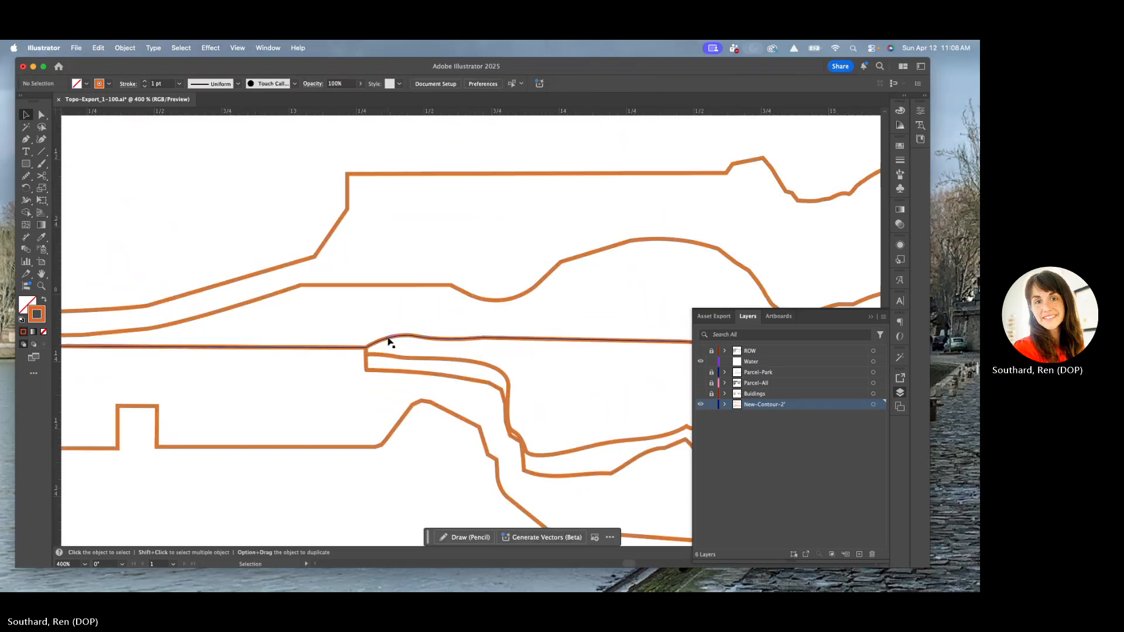
{"action": "scroll", "coordinate": [504, 432], "scroll_direction": "up", "scroll_amount": 3}
Step: Separate the two overlapping contours at the stepped bend beyond the notched outline by moving the upper contour's anchor points and adjusting a direction handle
{"action": "left_click", "coordinate": [511, 438]}
{"action": "scroll", "coordinate": [380, 378], "scroll_direction": "right", "scroll_amount": 3}
{"action": "scroll", "coordinate": [381, 378], "scroll_direction": "down", "scroll_amount": 1}
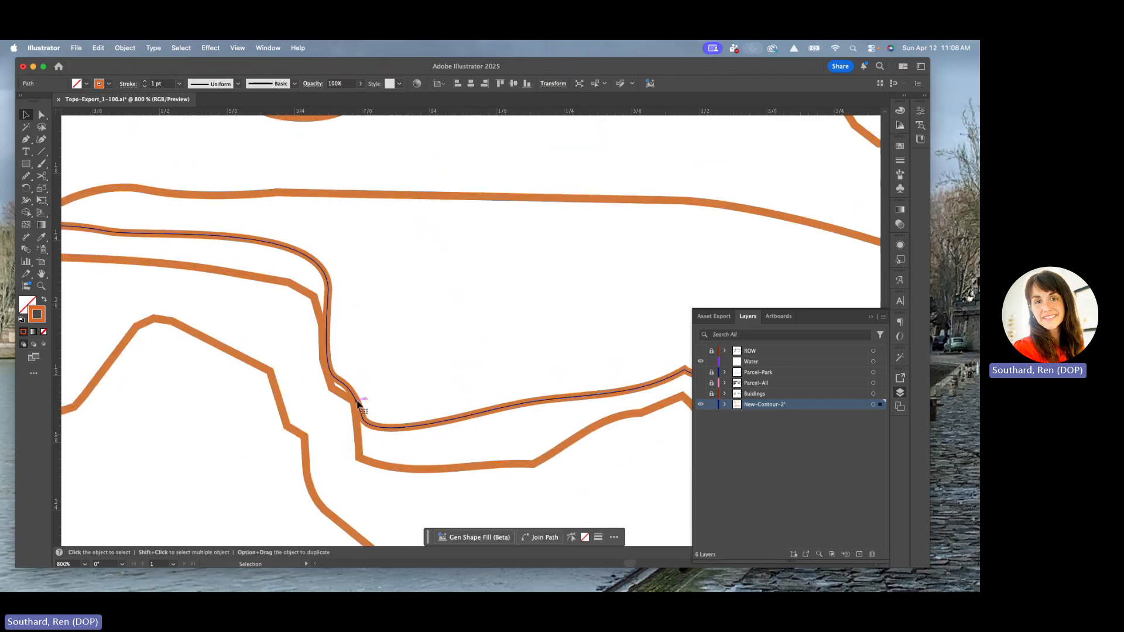
{"action": "left_click", "coordinate": [373, 359]}
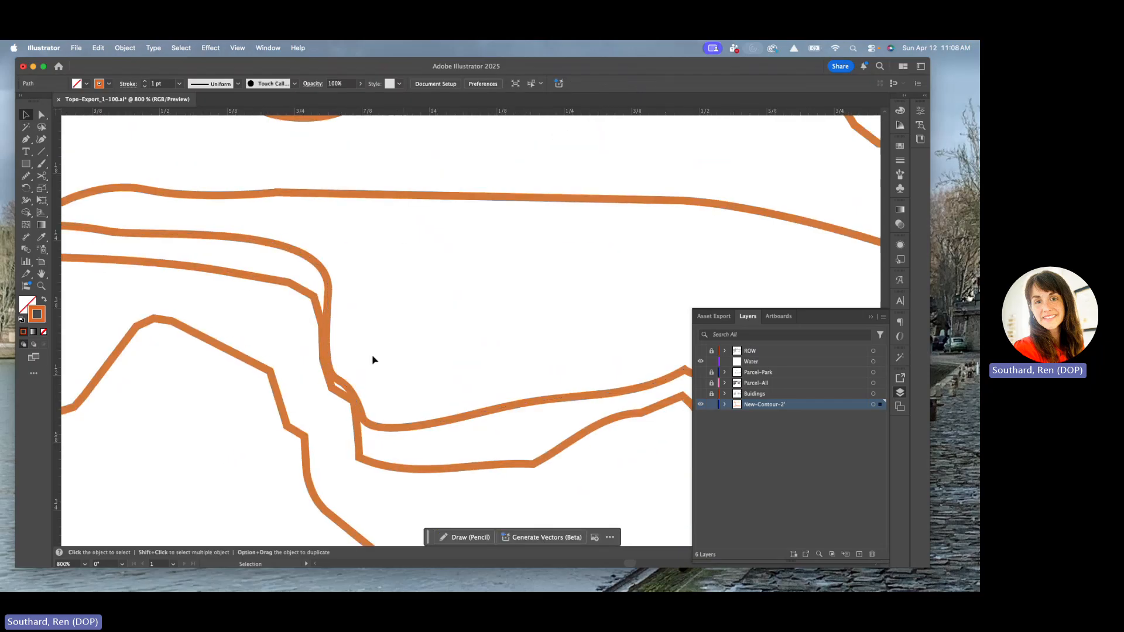
{"action": "left_click", "coordinate": [41, 116]}
{"action": "left_click", "coordinate": [328, 361]}
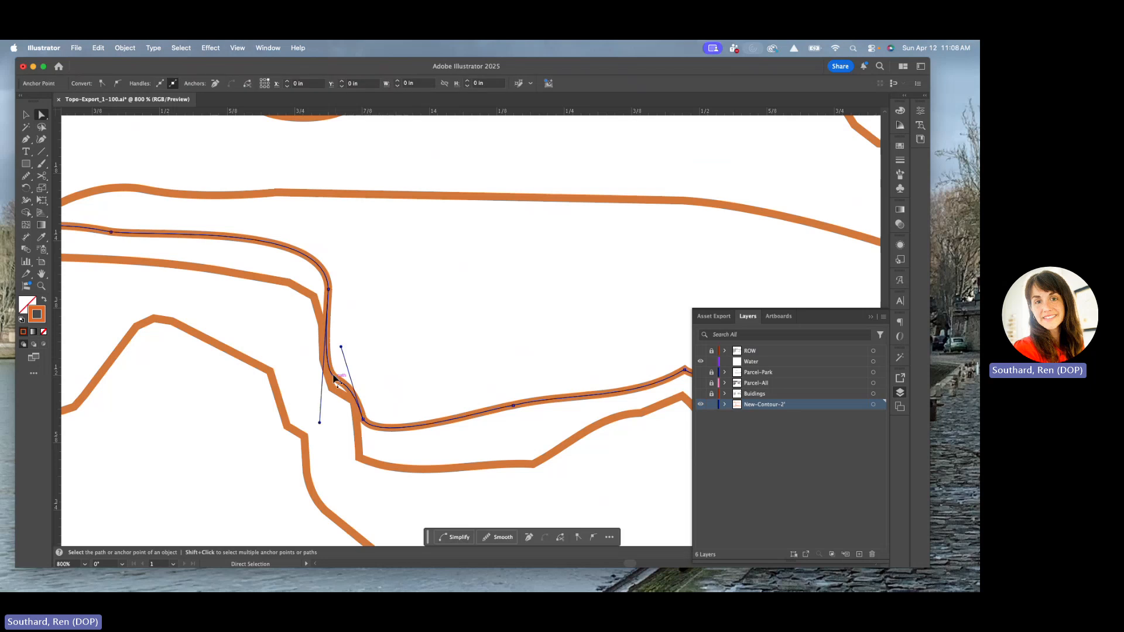
{"action": "left_click_drag", "start_coordinate": [363, 419], "coordinate": [380, 412]}
{"action": "left_click_drag", "start_coordinate": [336, 287], "coordinate": [337, 290]}
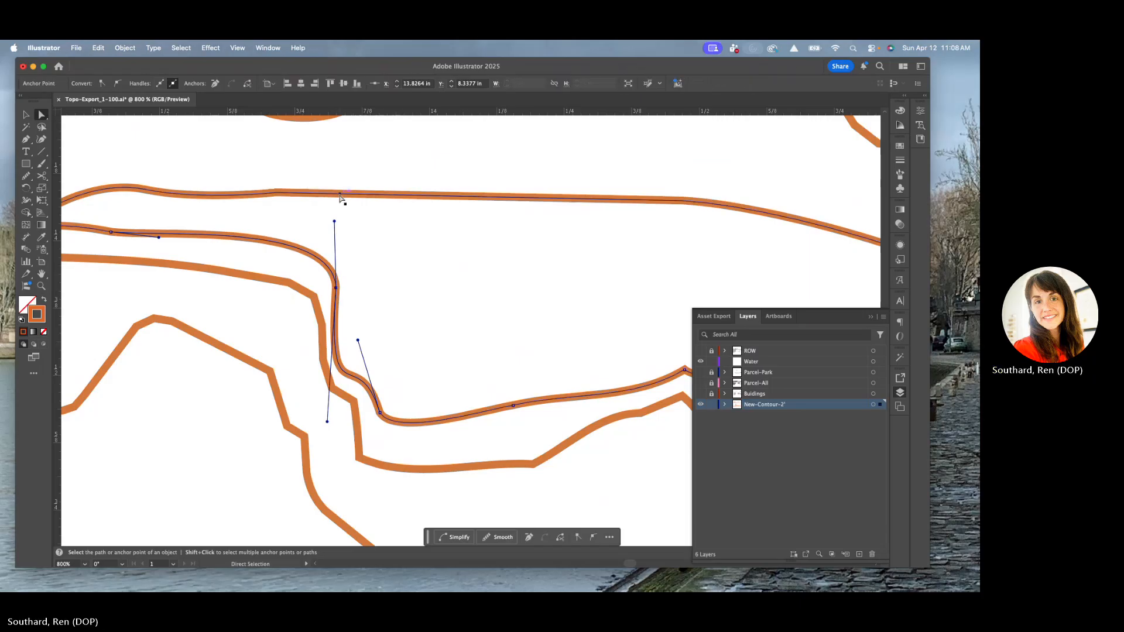
{"action": "left_click_drag", "start_coordinate": [335, 223], "coordinate": [336, 245]}
Step: Examine the remaining lower contours along their full length for overlaps and clear the selection
{"action": "key", "text": "super+minus"}
{"action": "key", "text": "super+minus"}
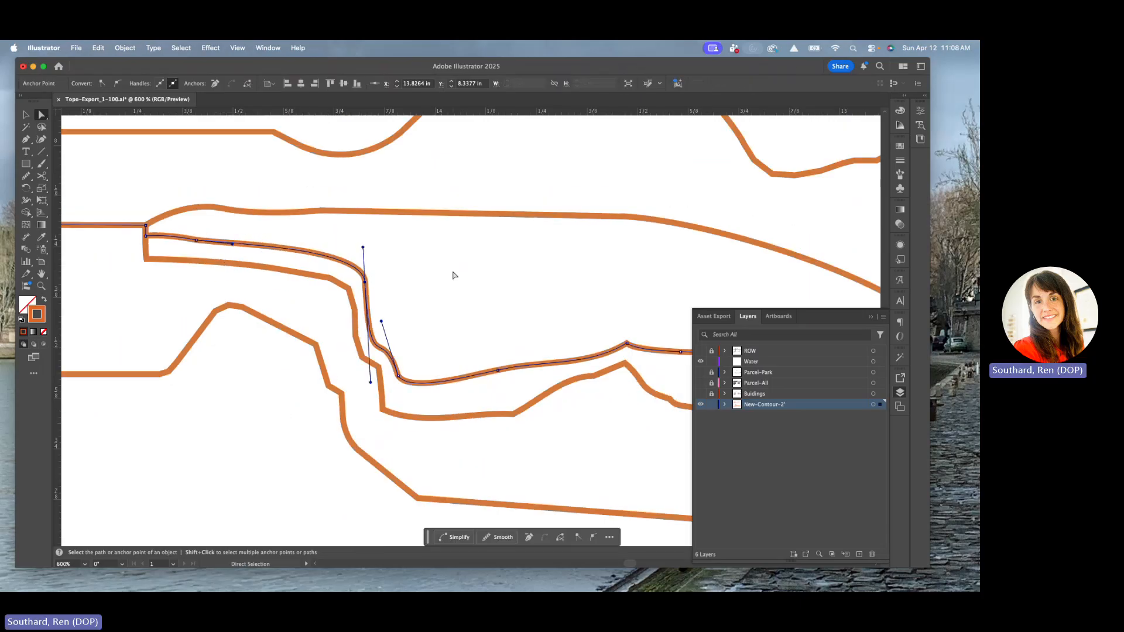
{"action": "left_click_drag", "start_coordinate": [326, 346], "coordinate": [399, 381]}
{"action": "left_click_drag", "start_coordinate": [158, 325], "coordinate": [456, 365]}
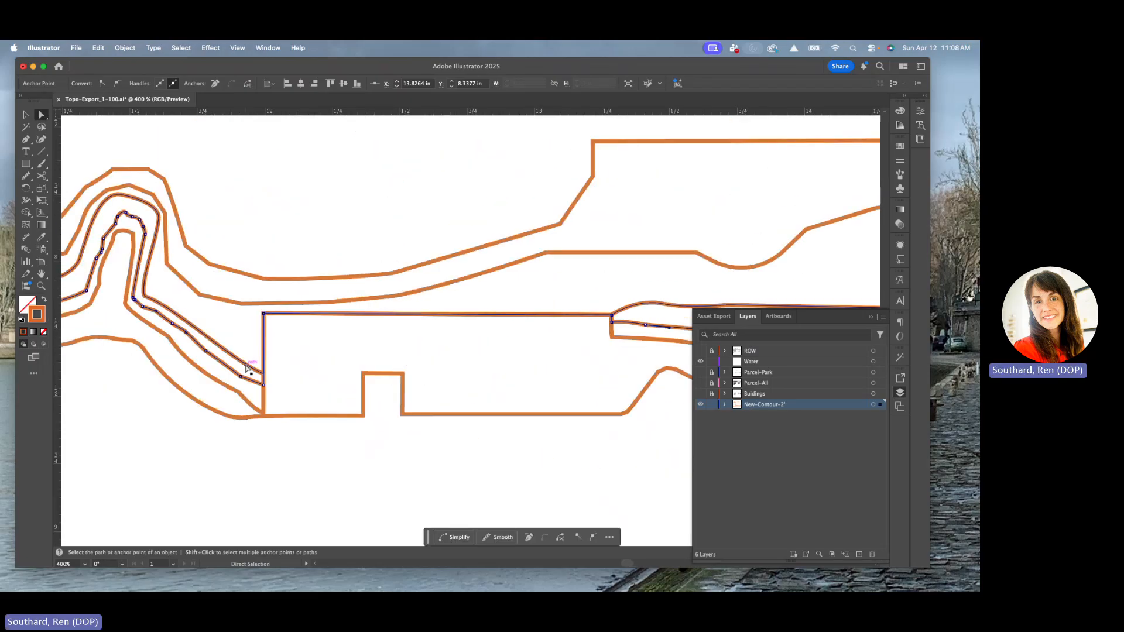
{"action": "scroll", "coordinate": [263, 370], "scroll_direction": "up", "scroll_amount": 2}
{"action": "scroll", "coordinate": [263, 370], "scroll_direction": "down", "scroll_amount": 5}
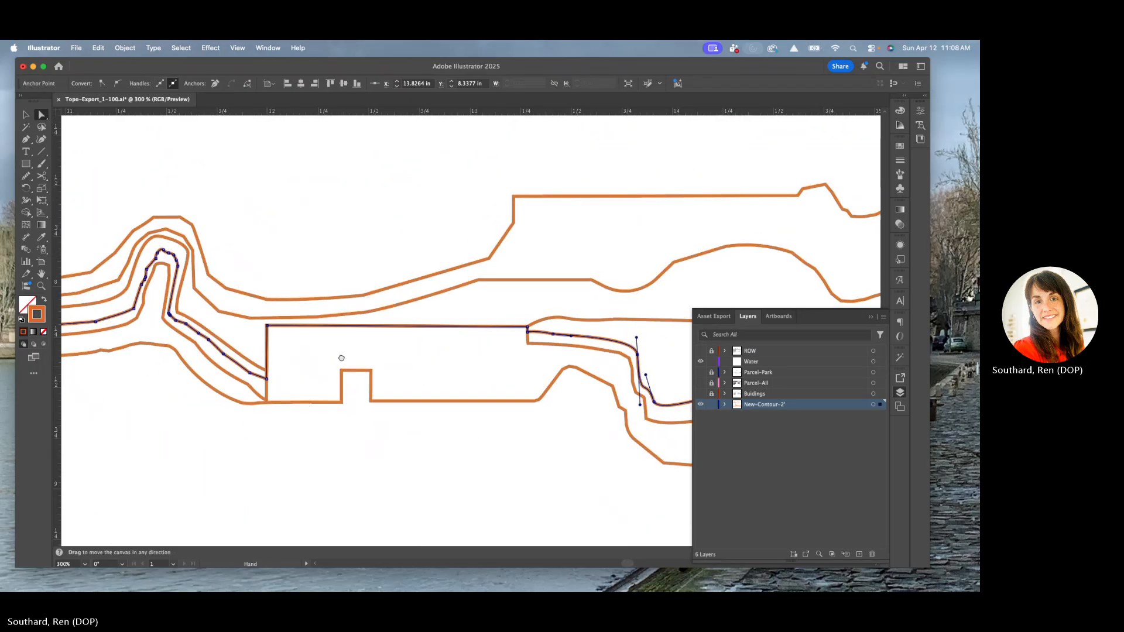
{"action": "left_click_drag", "start_coordinate": [236, 399], "coordinate": [664, 319]}
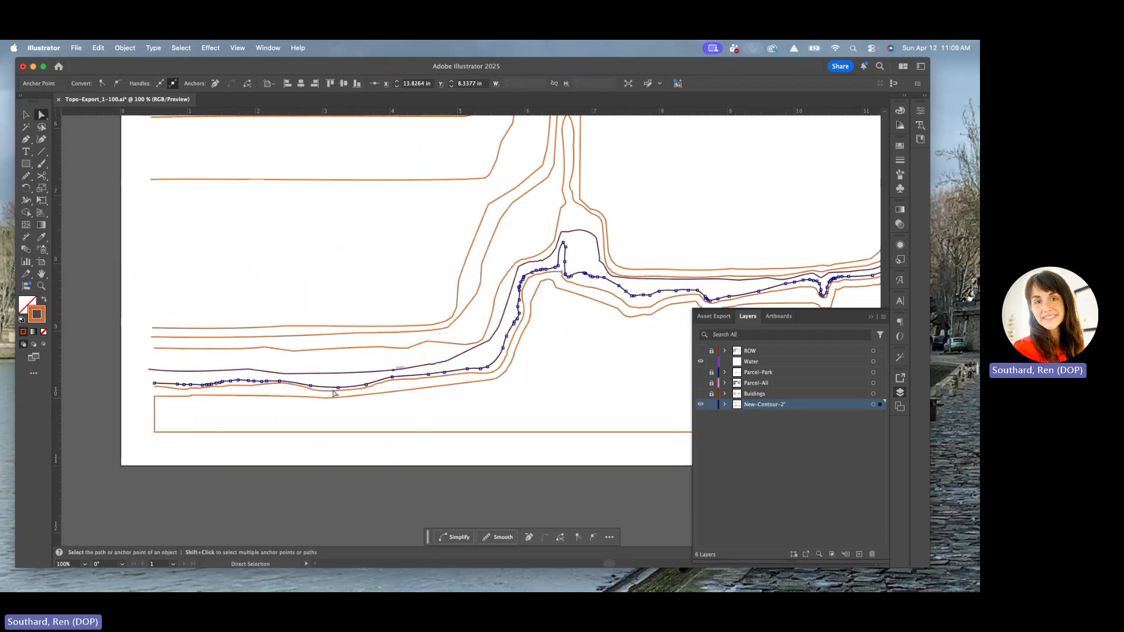
{"action": "left_click", "coordinate": [567, 351]}
{"action": "scroll", "coordinate": [464, 345], "scroll_direction": "down", "scroll_amount": 5}
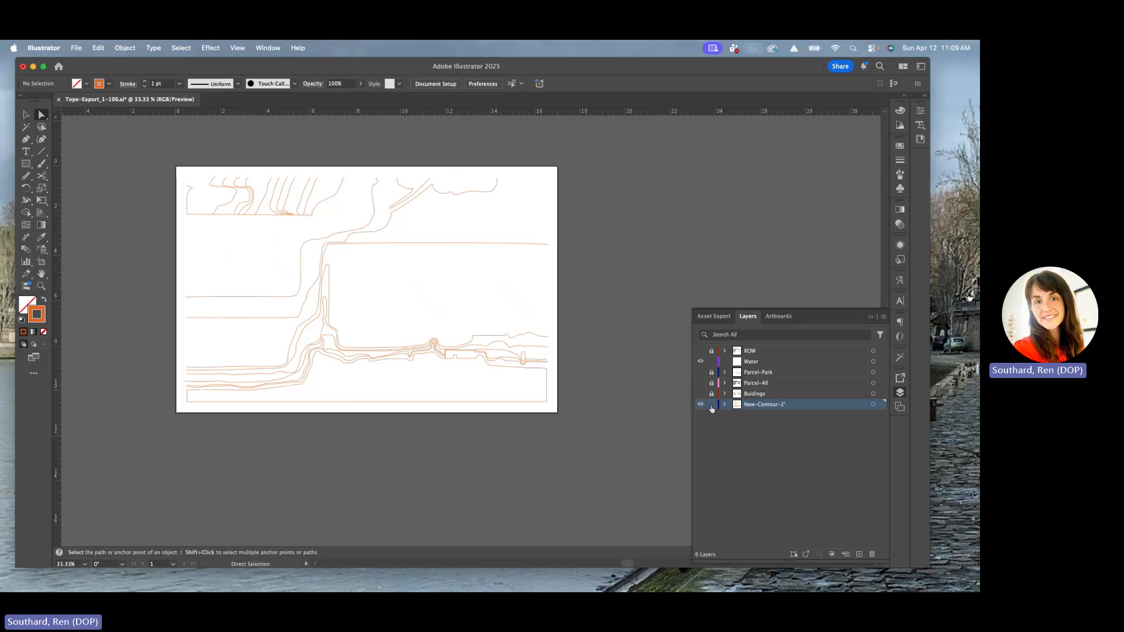
Step: Group all the contours on the New-Contour-2' layer into one object and clear the selection
{"action": "left_click", "coordinate": [26, 115]}
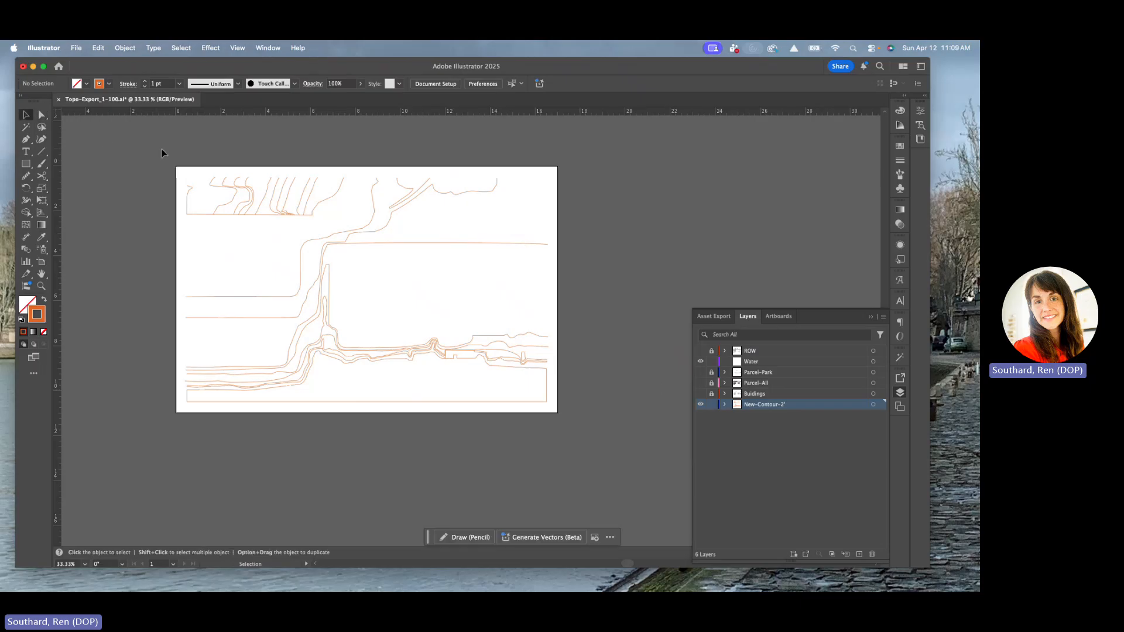
{"action": "scroll", "coordinate": [168, 151], "scroll_direction": "up", "scroll_amount": 2}
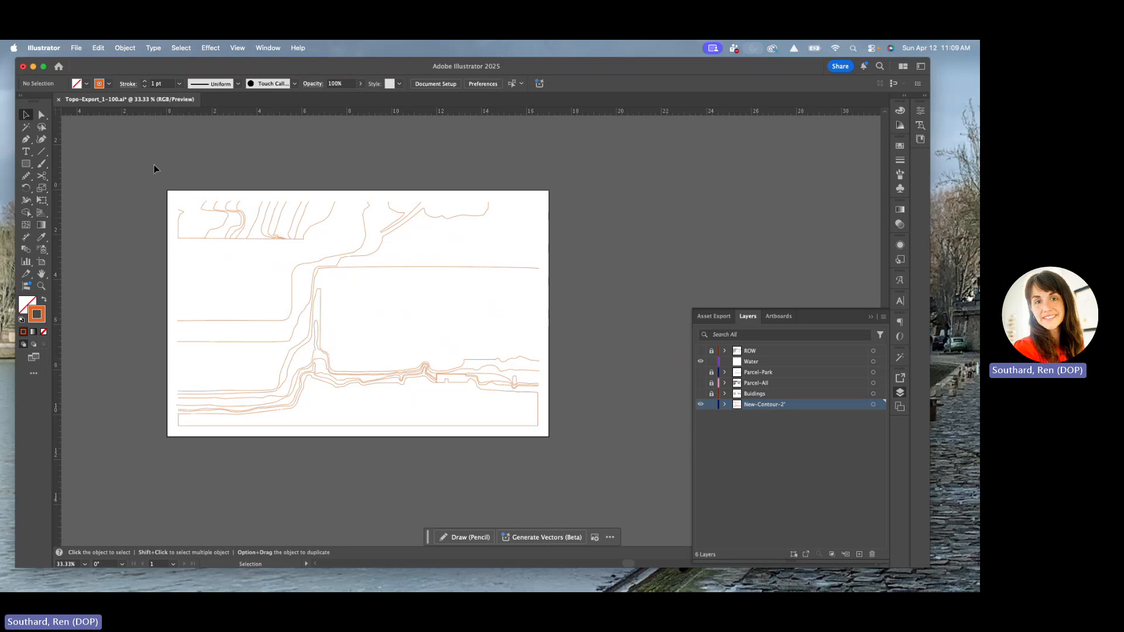
{"action": "key", "text": "super+a"}
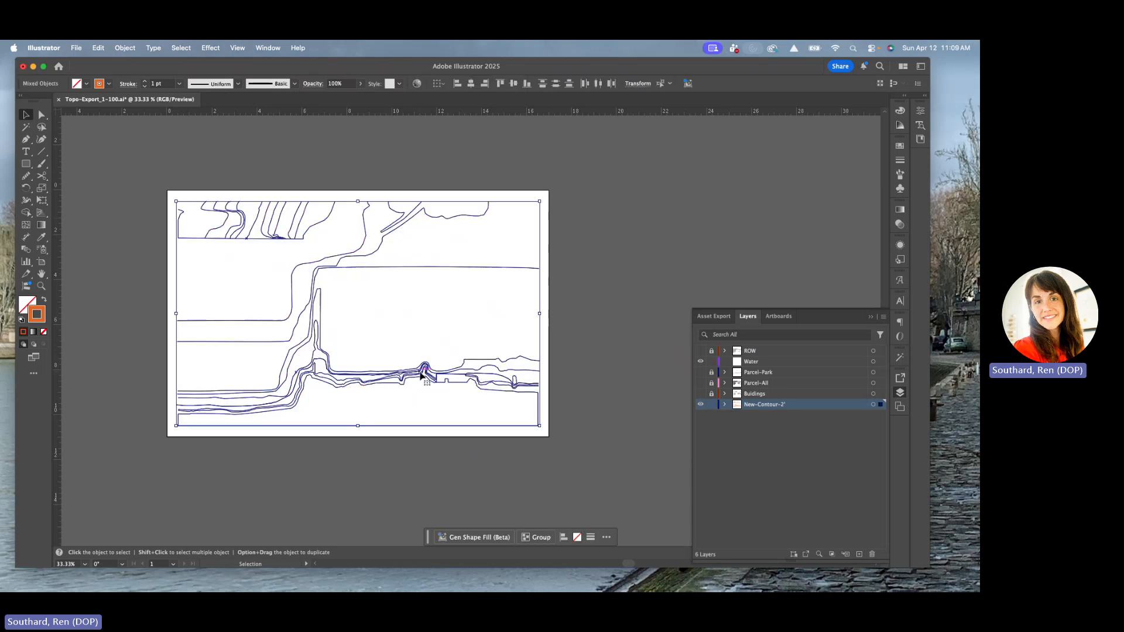
{"action": "right_click", "coordinate": [421, 375]}
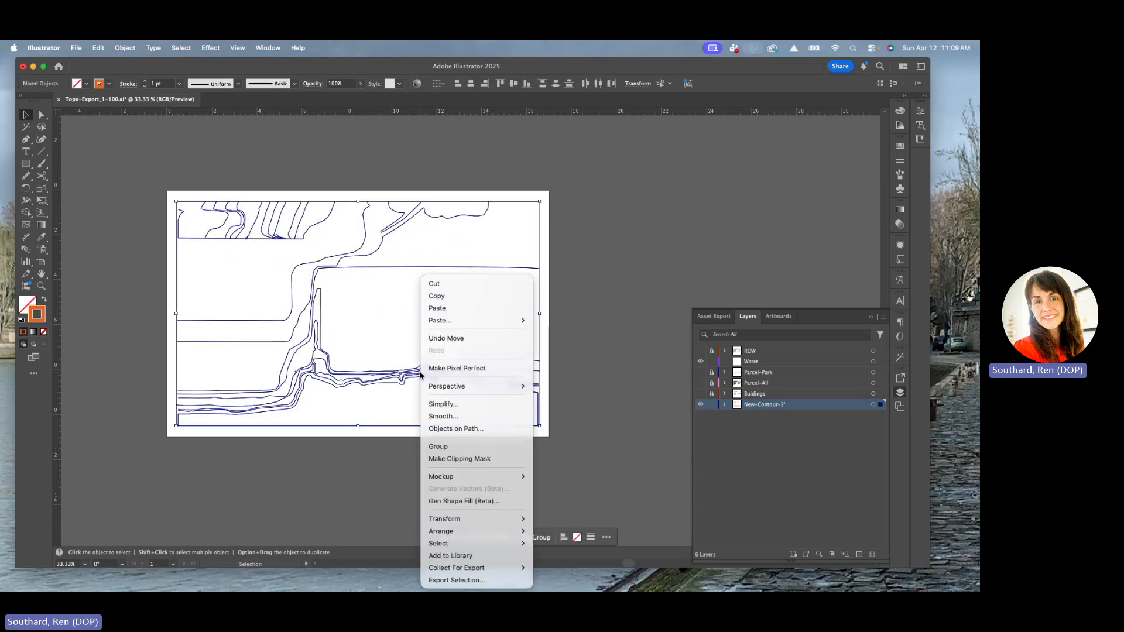
{"action": "left_click", "coordinate": [439, 446]}
{"action": "left_click", "coordinate": [458, 294]}
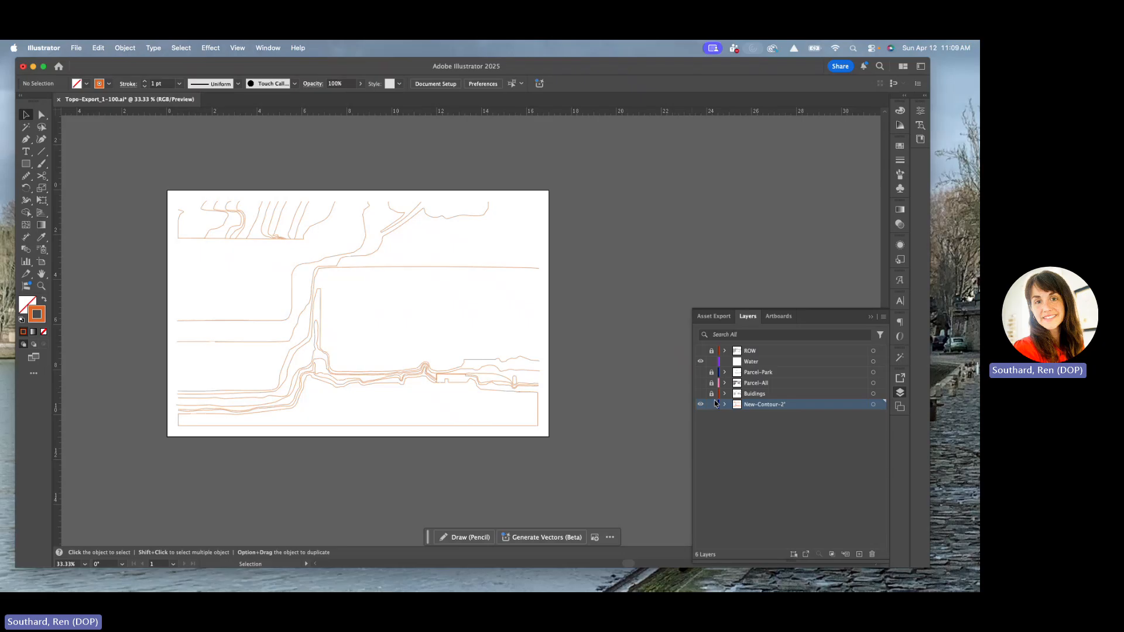
Step: Unlock and show the buildings, Parcel-All and Parcel-Park layers, checking that the building and parcel artwork is grouped
{"action": "left_click", "coordinate": [712, 393]}
{"action": "left_click", "coordinate": [700, 394]}
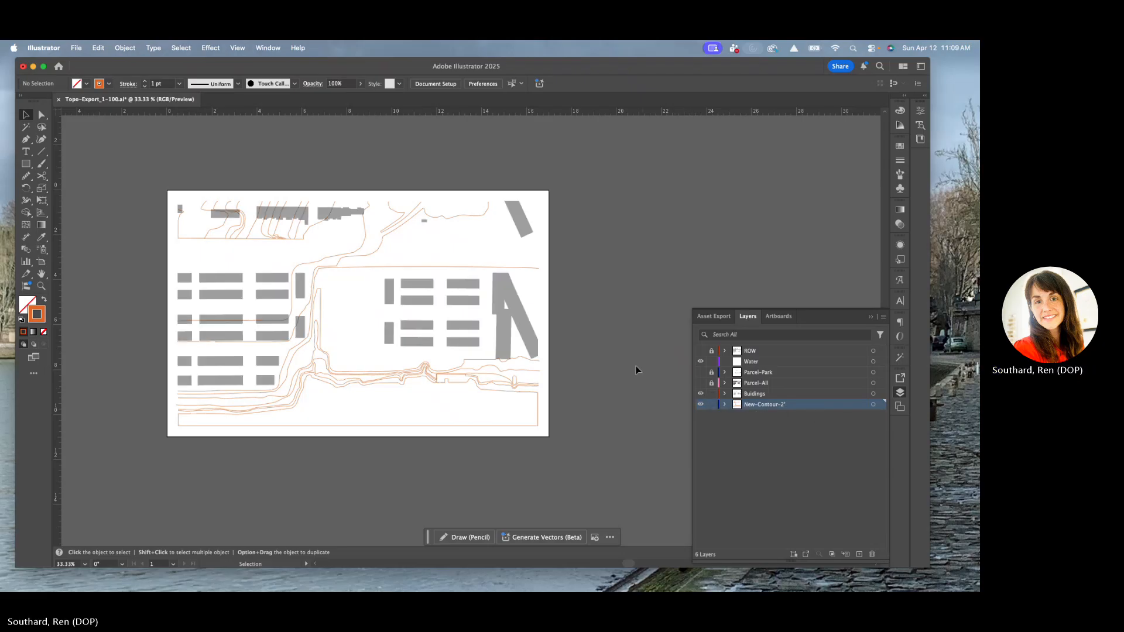
{"action": "left_click", "coordinate": [511, 310]}
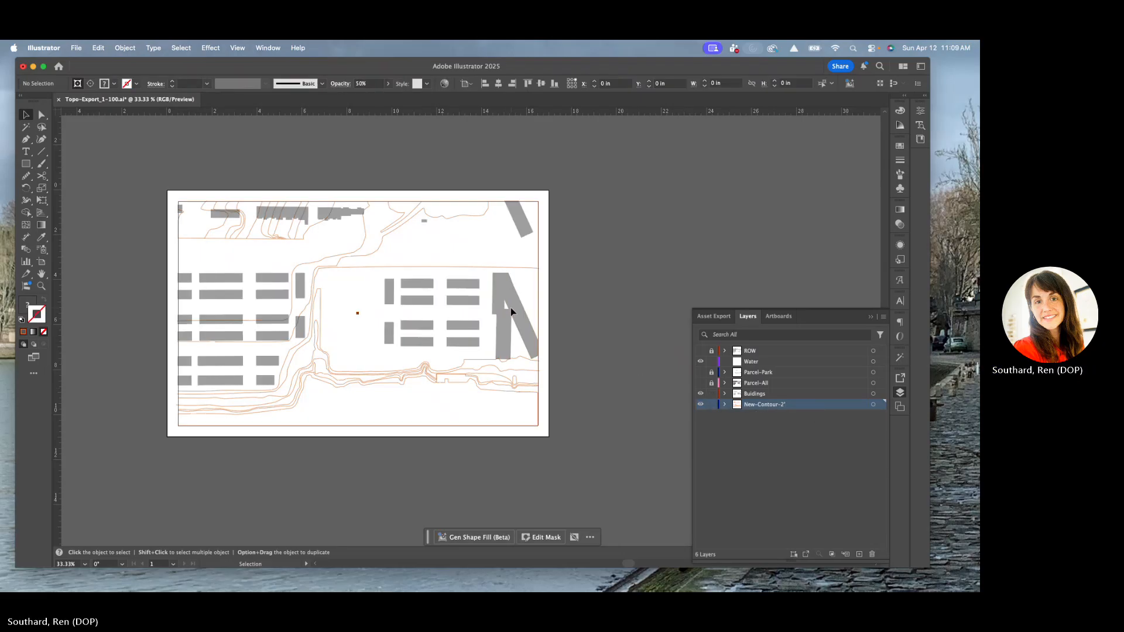
{"action": "left_click", "coordinate": [609, 305]}
{"action": "left_click", "coordinate": [702, 383]}
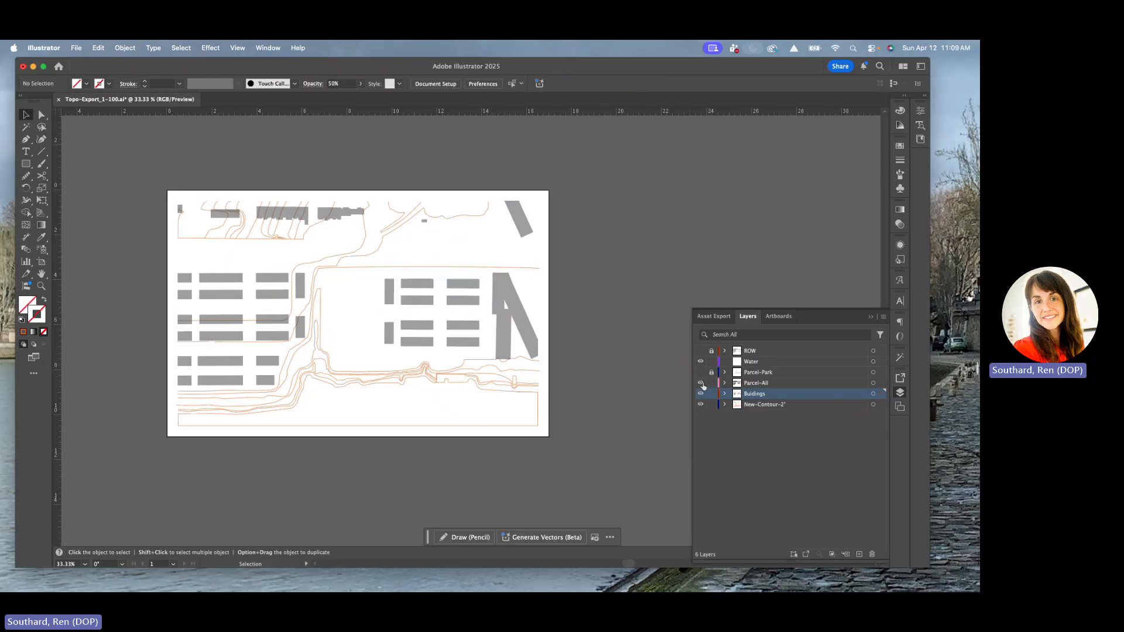
{"action": "scroll", "coordinate": [447, 304], "scroll_direction": "up", "scroll_amount": 2}
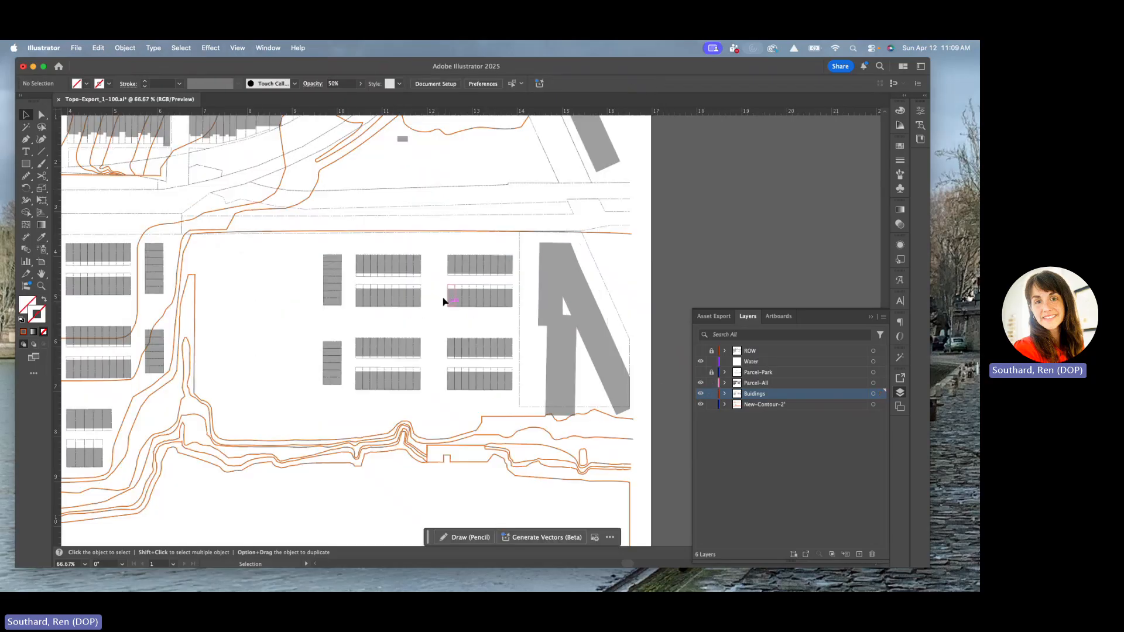
{"action": "left_click", "coordinate": [415, 206]}
{"action": "scroll", "coordinate": [414, 210], "scroll_direction": "down", "scroll_amount": 2}
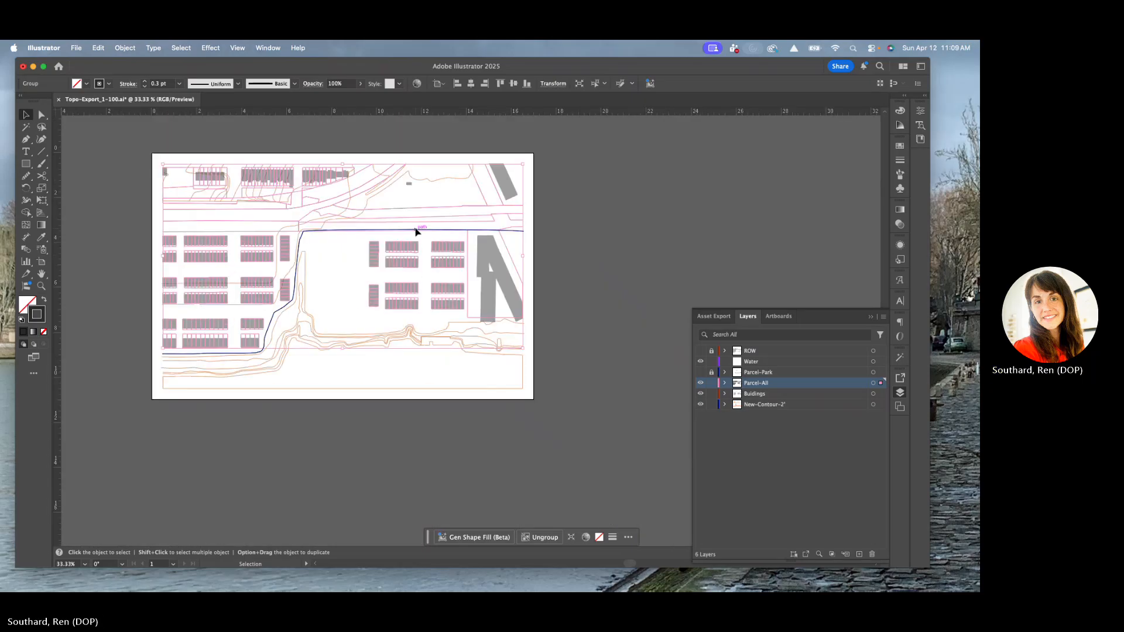
{"action": "left_click", "coordinate": [700, 373]}
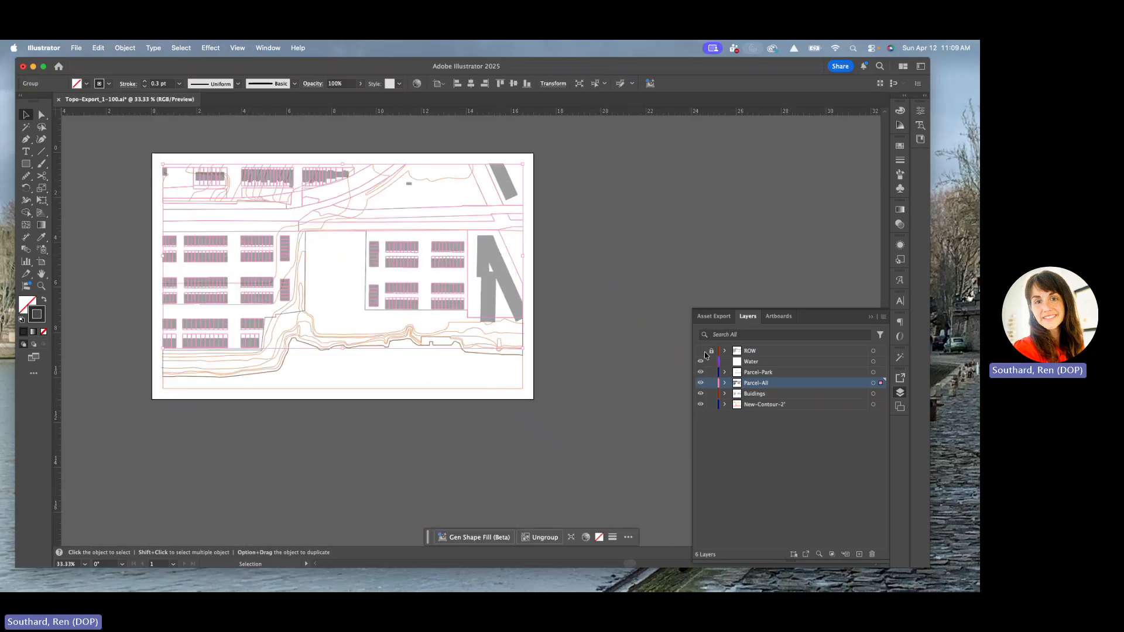
Step: Release the compound path on the Parcel-Park layer, group the resulting park outline, and clear the selection
{"action": "left_click", "coordinate": [364, 245]}
{"action": "left_click", "coordinate": [725, 373]}
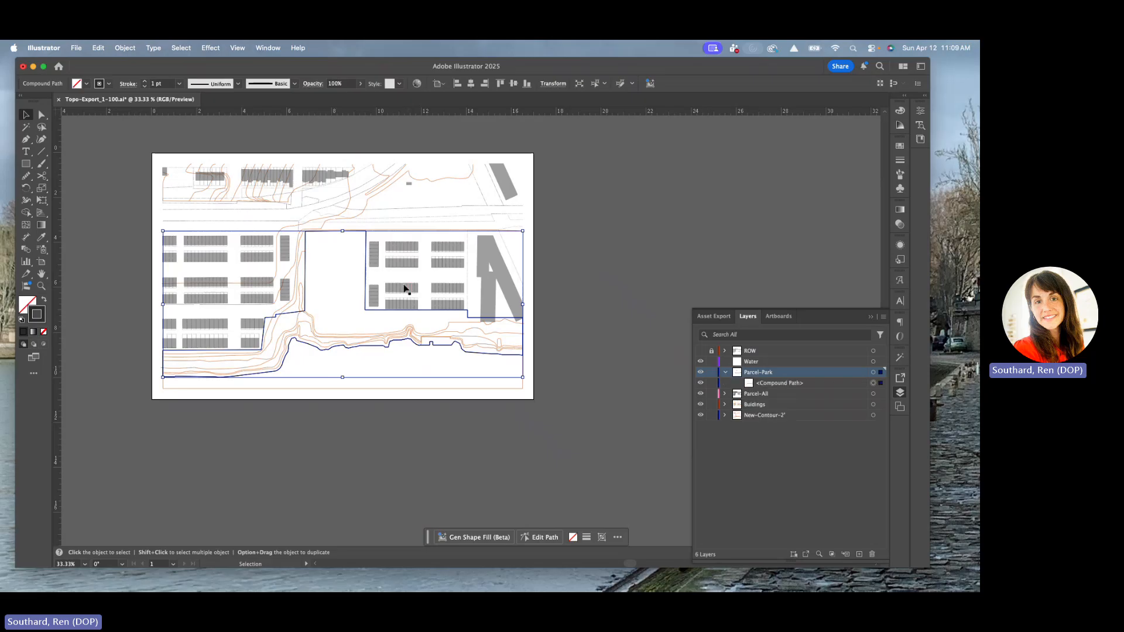
{"action": "right_click", "coordinate": [366, 246]}
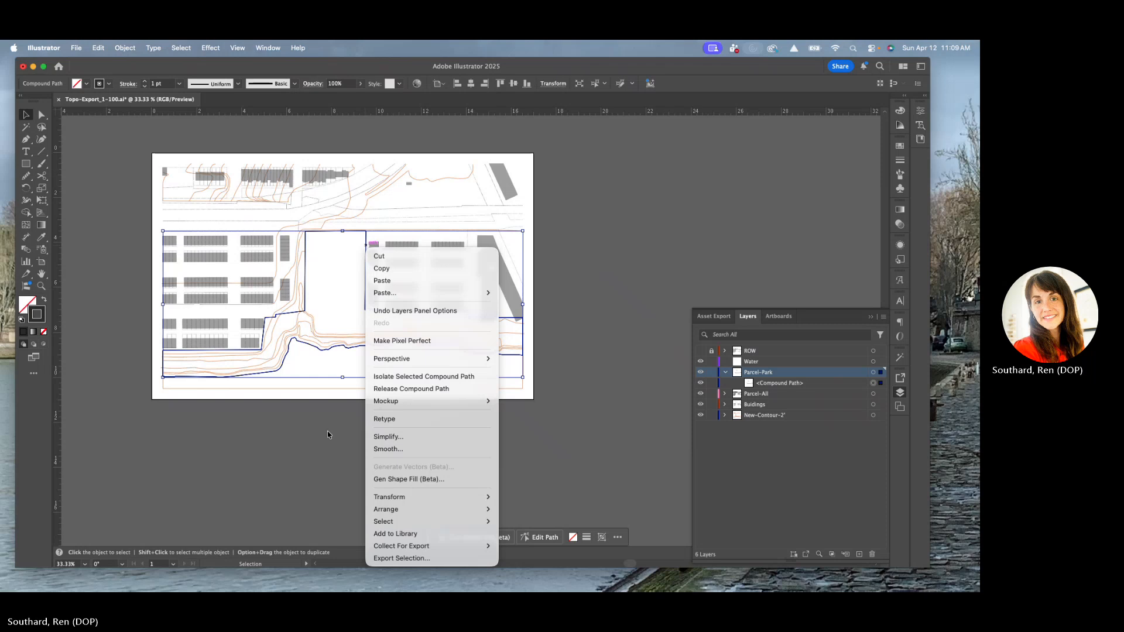
{"action": "left_click", "coordinate": [413, 390]}
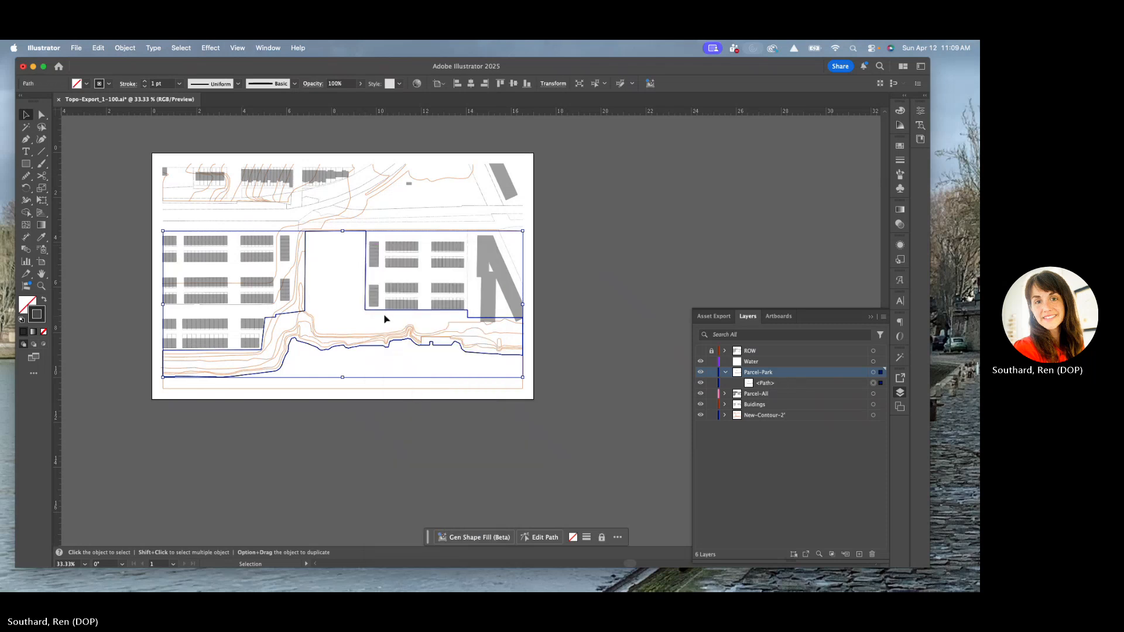
{"action": "right_click", "coordinate": [365, 262]}
{"action": "left_click", "coordinate": [402, 344]}
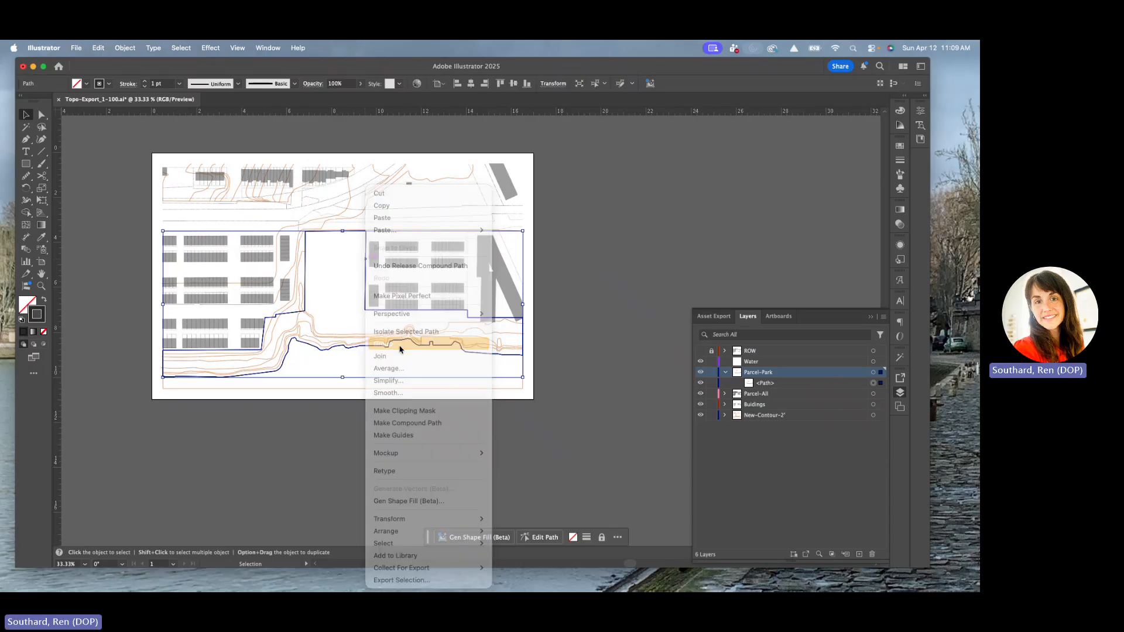
{"action": "left_click", "coordinate": [577, 322]}
Step: Collapse the Parcel-Park layer's contents and delete the empty Water layer
{"action": "left_click", "coordinate": [726, 373]}
{"action": "left_click", "coordinate": [761, 363]}
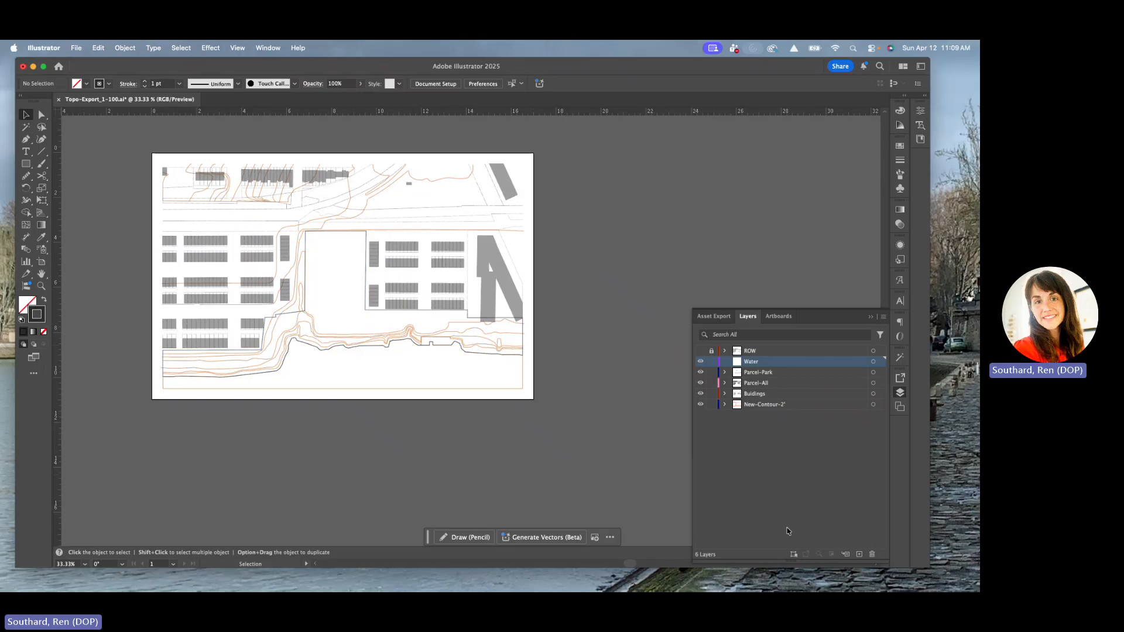
{"action": "left_click", "coordinate": [872, 554]}
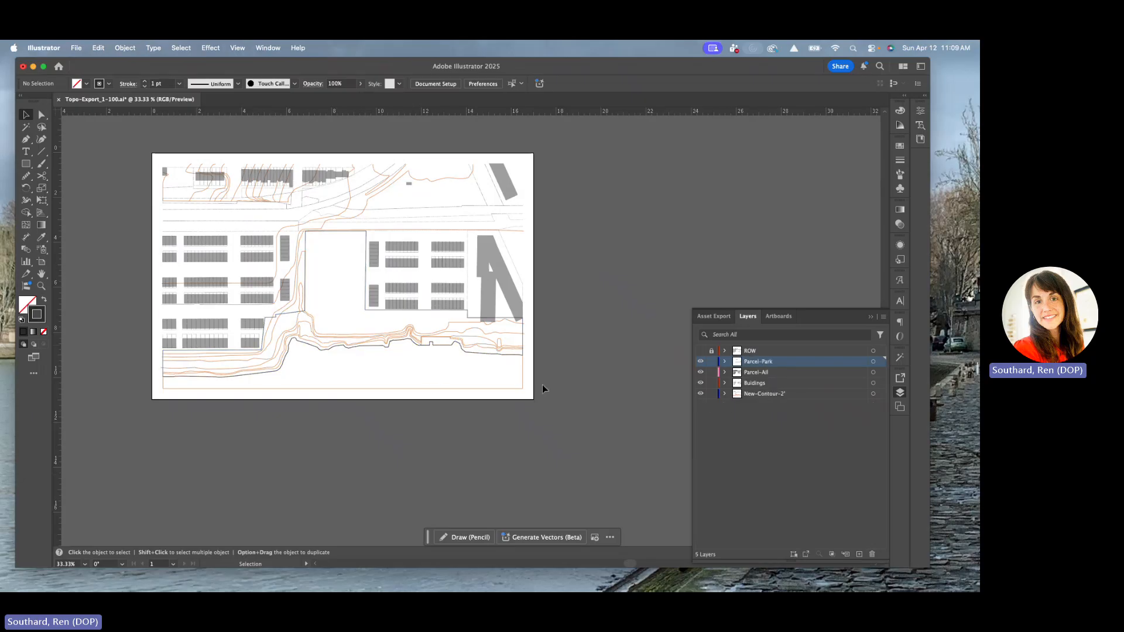
Step: Unlock and show the ROW layer, and review the complete drawing with every layer on
{"action": "left_click", "coordinate": [701, 351]}
{"action": "left_click", "coordinate": [490, 267]}
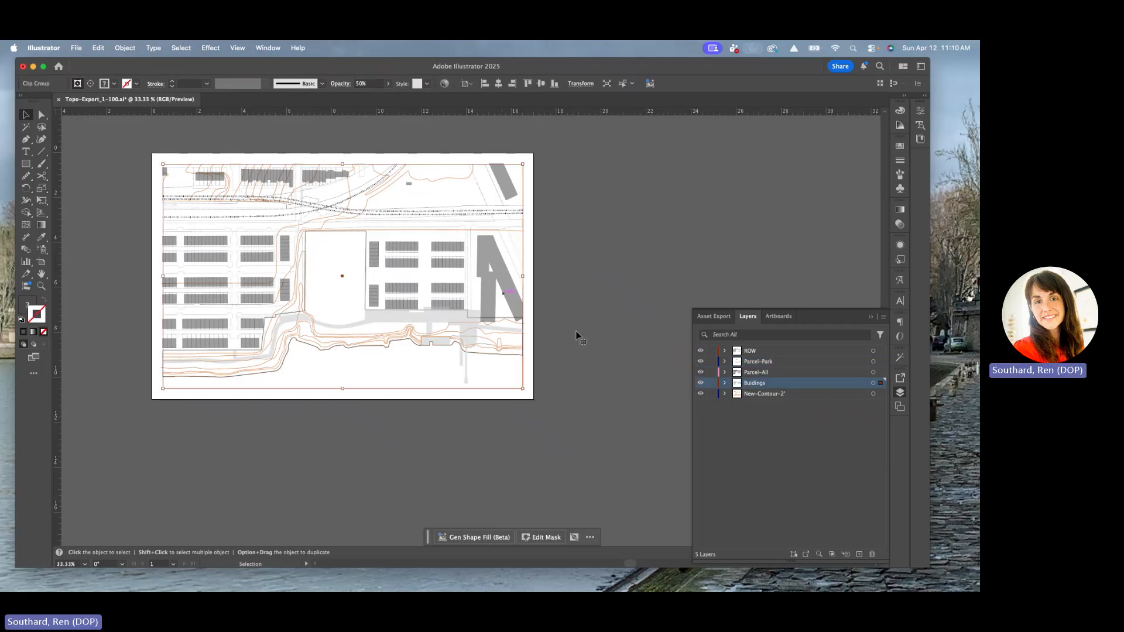
{"action": "left_click", "coordinate": [628, 358]}
{"action": "scroll", "coordinate": [489, 358], "scroll_direction": "up", "scroll_amount": 2}
{"action": "scroll", "coordinate": [498, 377], "scroll_direction": "down", "scroll_amount": 2}
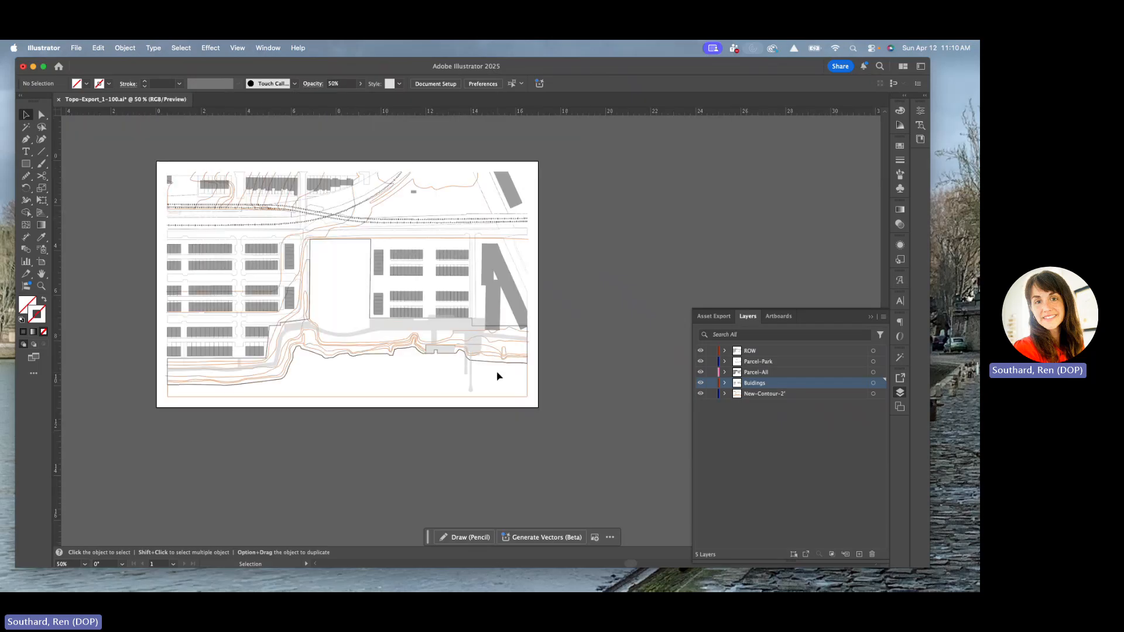
{"action": "scroll", "coordinate": [385, 314], "scroll_direction": "up", "scroll_amount": 3}
{"action": "scroll", "coordinate": [386, 314], "scroll_direction": "left", "scroll_amount": 2}
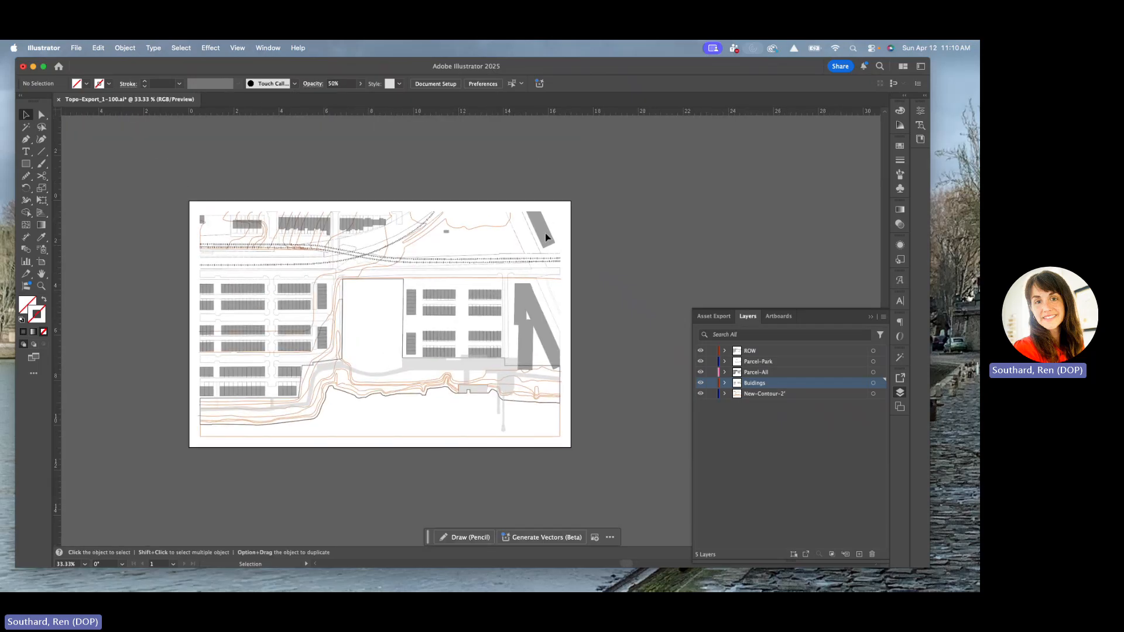
Step: Select the building artwork, examine its clip group, and expand the Buildings layer to show the 1:100 group
{"action": "left_click", "coordinate": [540, 238]}
{"action": "left_click", "coordinate": [605, 241]}
{"action": "left_click", "coordinate": [546, 237]}
{"action": "left_click", "coordinate": [621, 297]}
{"action": "left_click", "coordinate": [535, 322]}
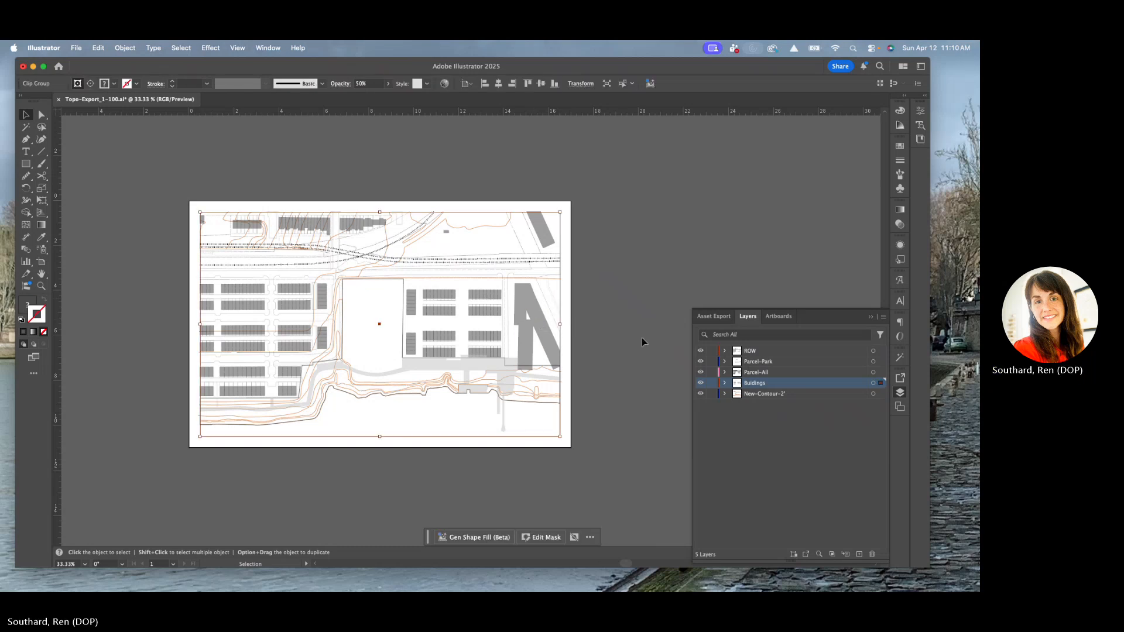
{"action": "right_click", "coordinate": [540, 325]}
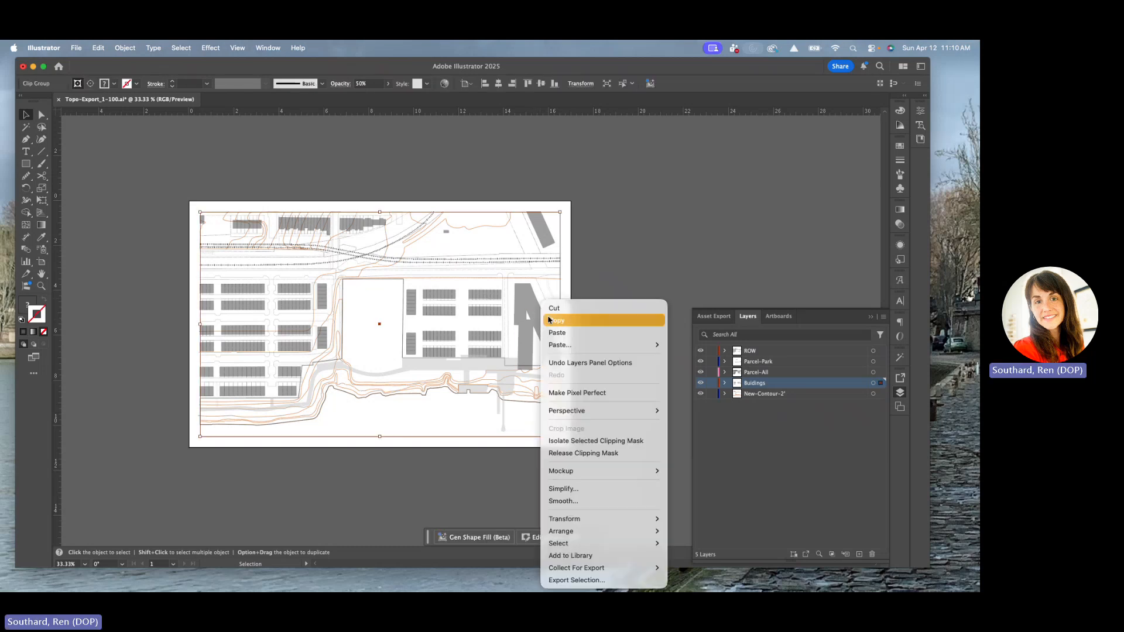
{"action": "left_click", "coordinate": [726, 386]}
{"action": "left_click", "coordinate": [726, 385]}
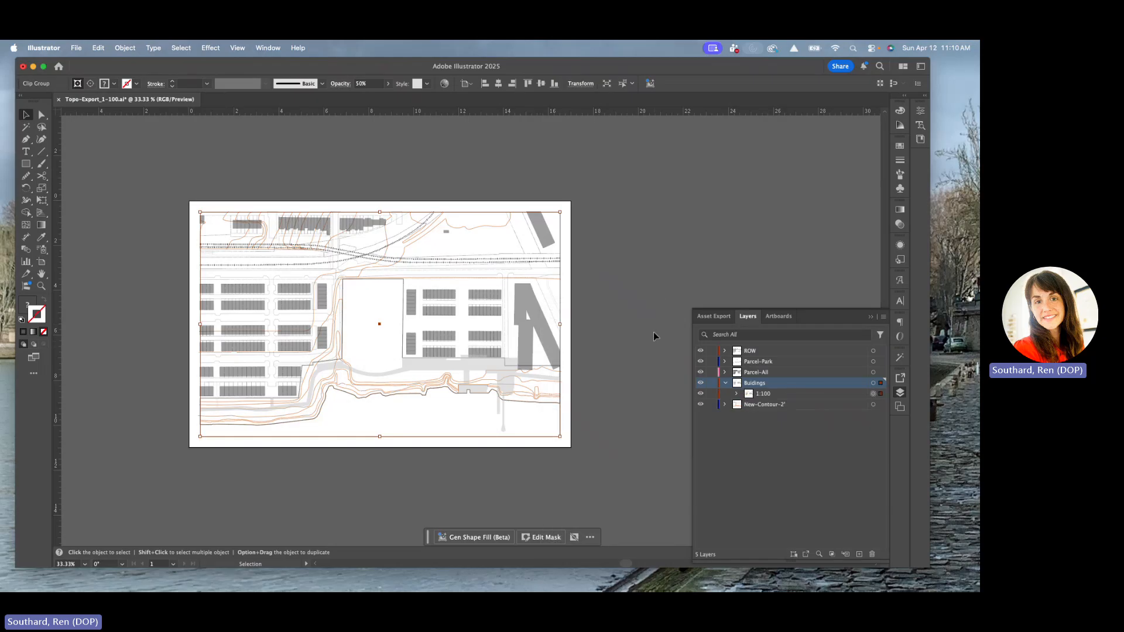
{"action": "left_click", "coordinate": [632, 343]}
Step: Select all buildings matching the large A-shaped building's fill and stroke, and swap their dark fill to a 1 pt outline
{"action": "left_click", "coordinate": [42, 115]}
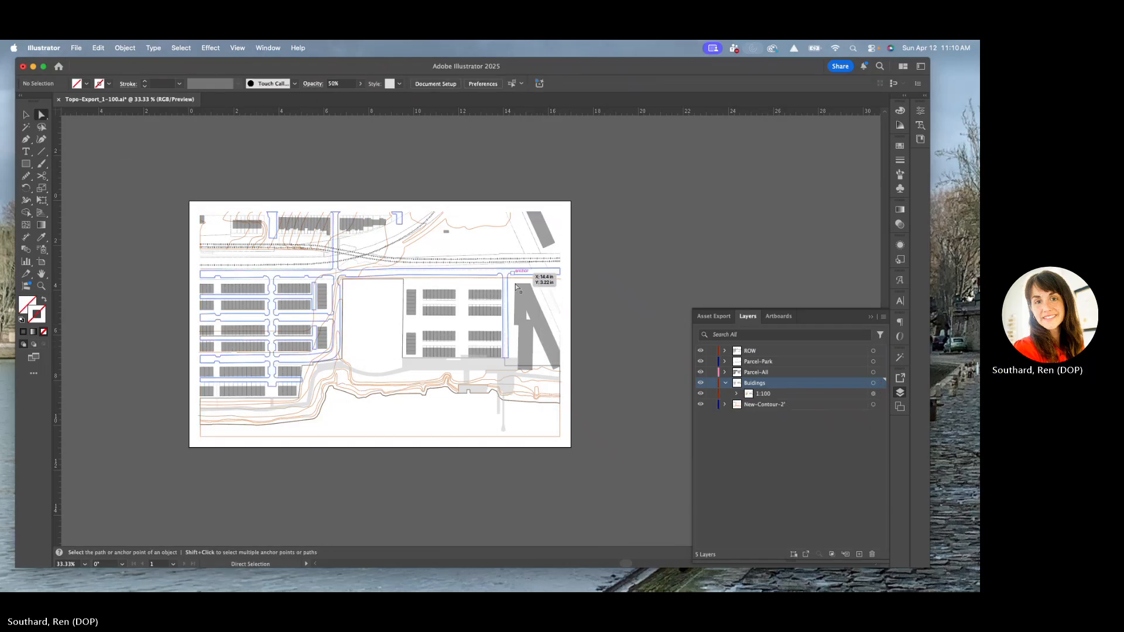
{"action": "left_click", "coordinate": [541, 318]}
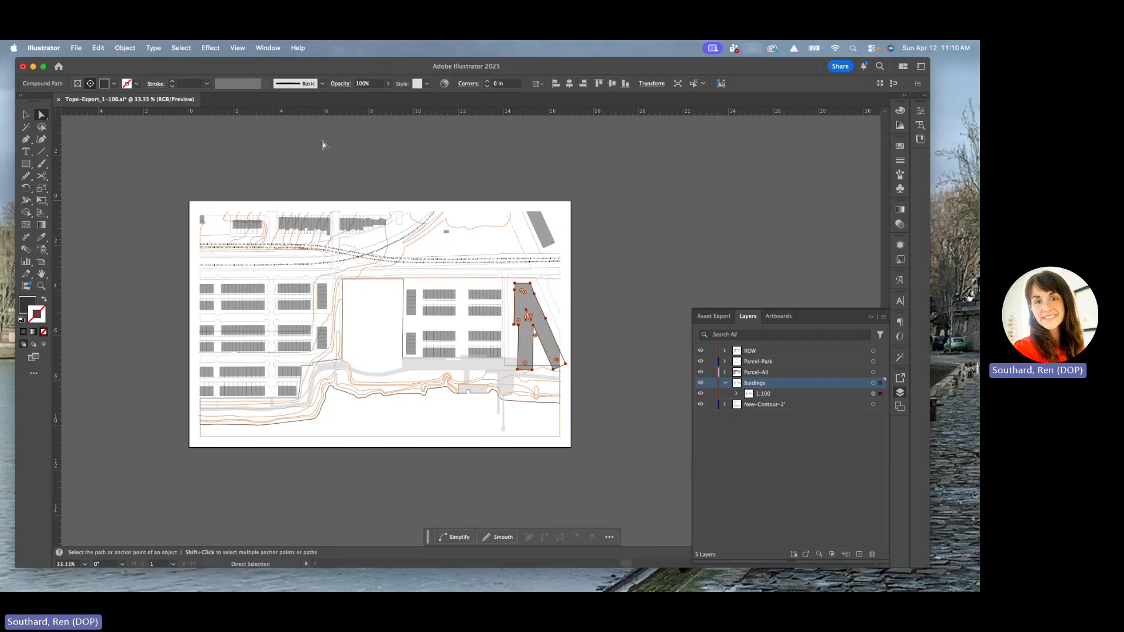
{"action": "left_click", "coordinate": [185, 49]}
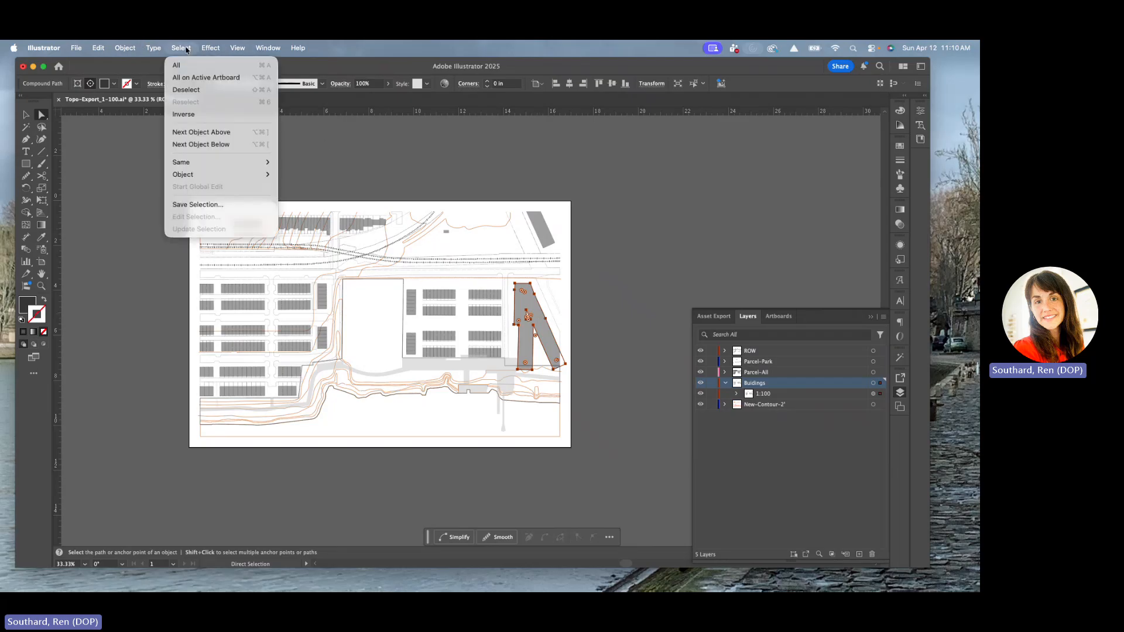
{"action": "mouse_move", "coordinate": [231, 162]}
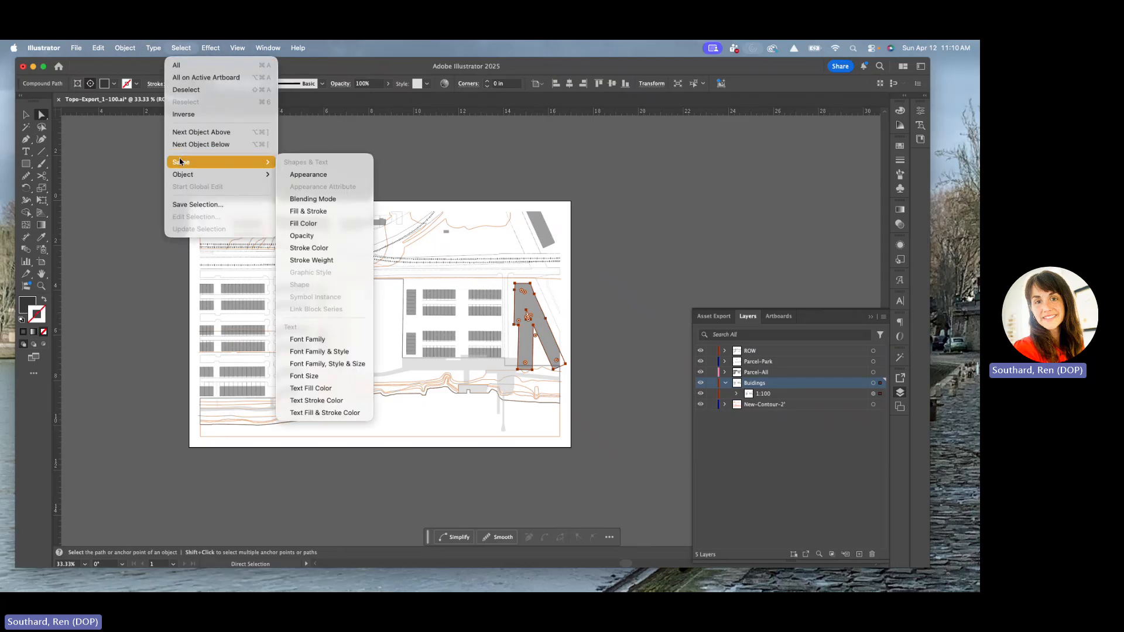
{"action": "left_click", "coordinate": [316, 202]}
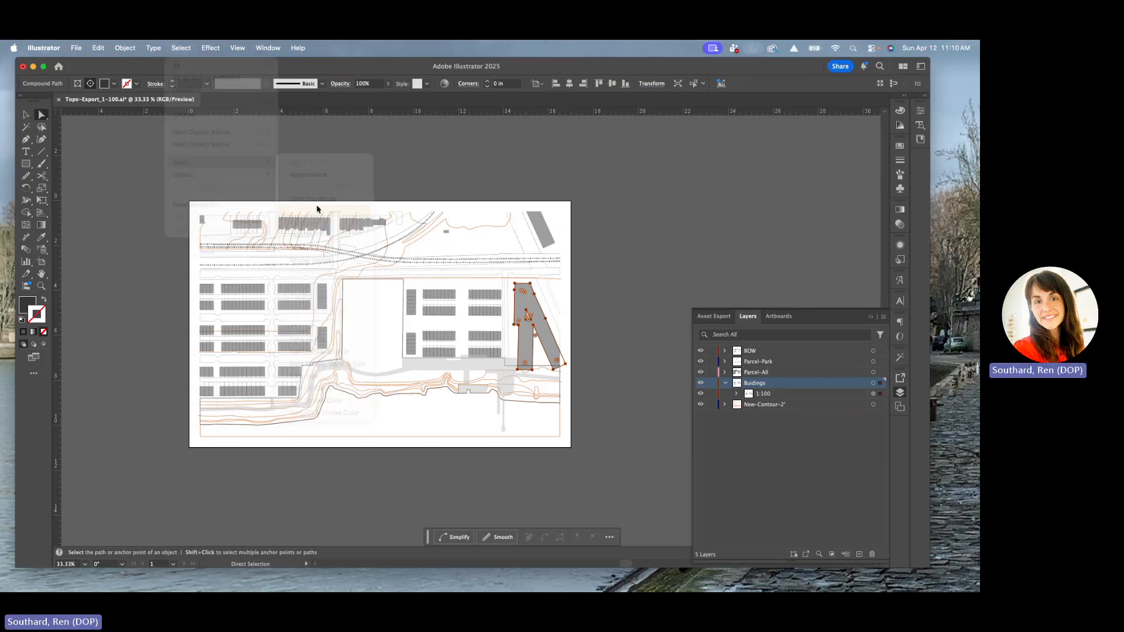
{"action": "left_click", "coordinate": [45, 300]}
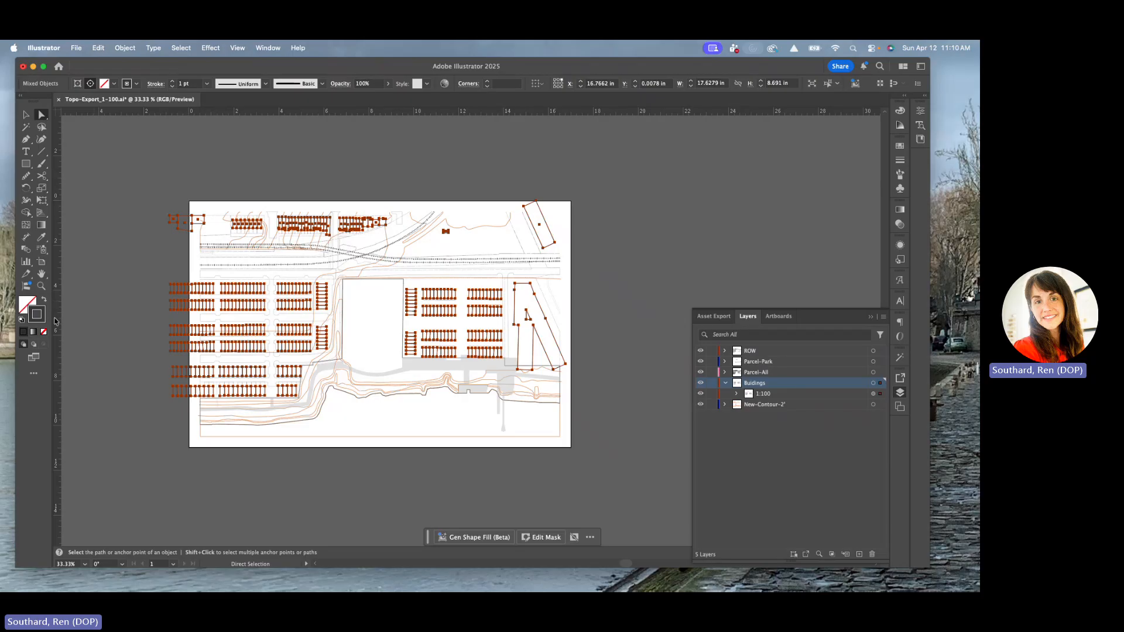
{"action": "left_click", "coordinate": [125, 303]}
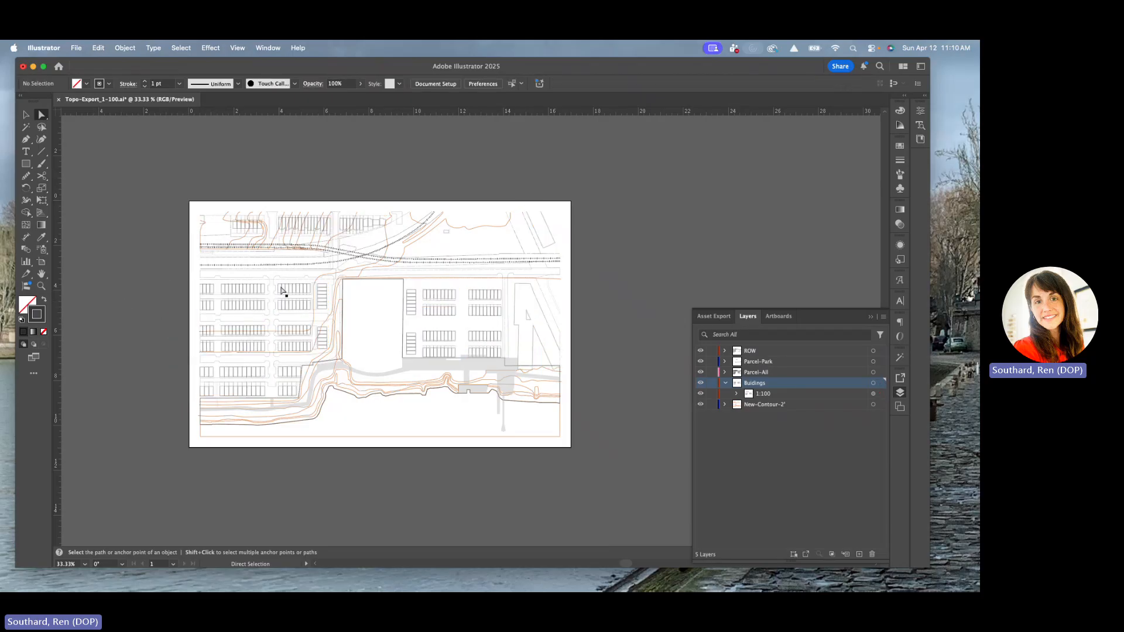
Step: Directly select the grey waterfront path on the Sidewalk sublayer and swap its fill to a 1 pt outline
{"action": "left_click", "coordinate": [425, 370]}
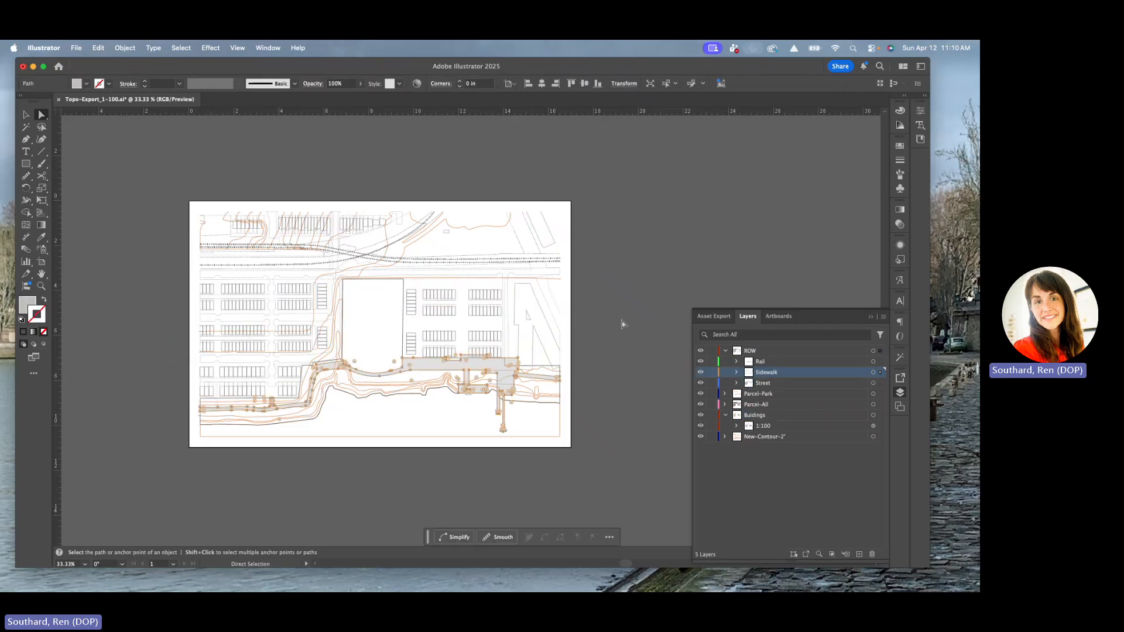
{"action": "left_click", "coordinate": [591, 254]}
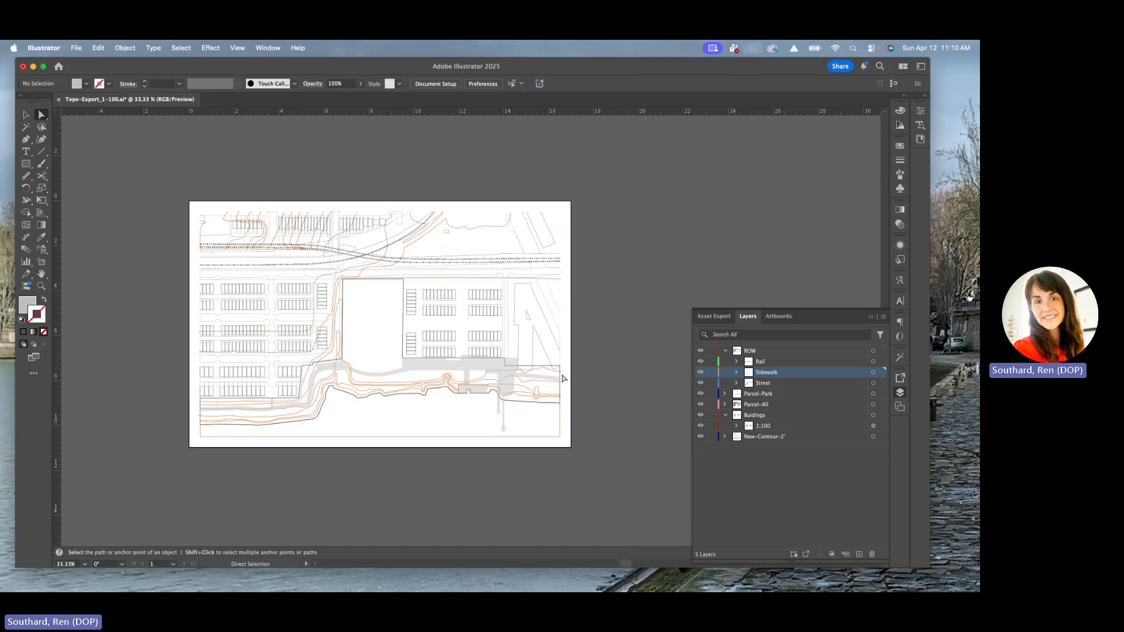
{"action": "left_click", "coordinate": [468, 368]}
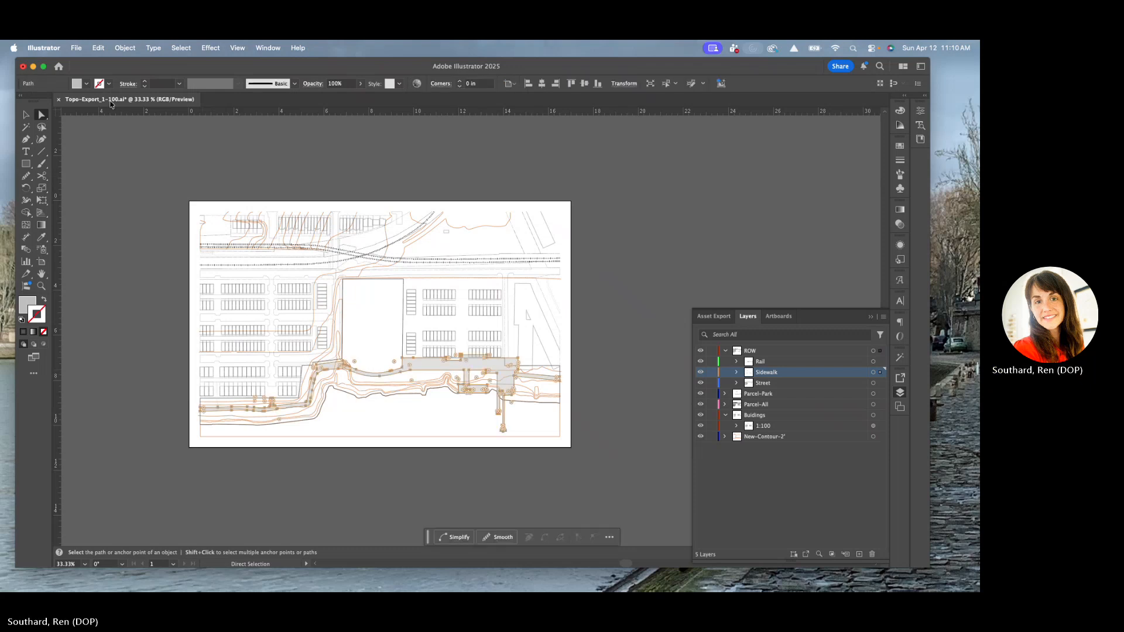
{"action": "left_click", "coordinate": [44, 300]}
{"action": "left_click", "coordinate": [121, 270]}
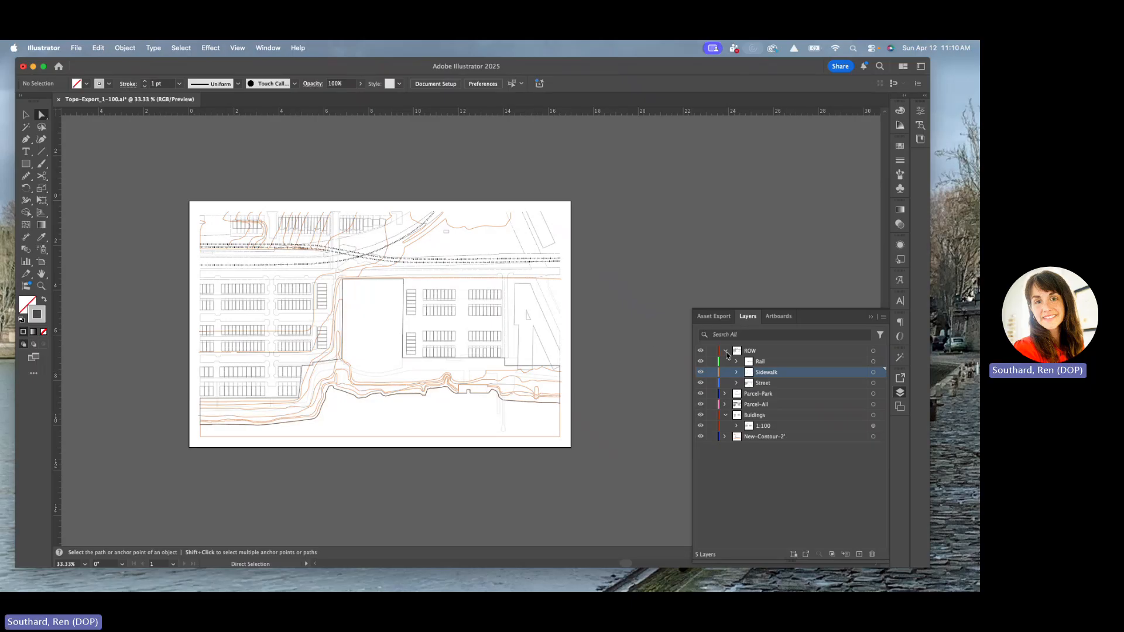
Step: Select the Rail, Sidewalk and Street sublayers, hide Parcel-Park, Parcel-All, Buildings and New-Contour-2', and collapse the Buildings layer
{"action": "left_click", "coordinate": [769, 363]}
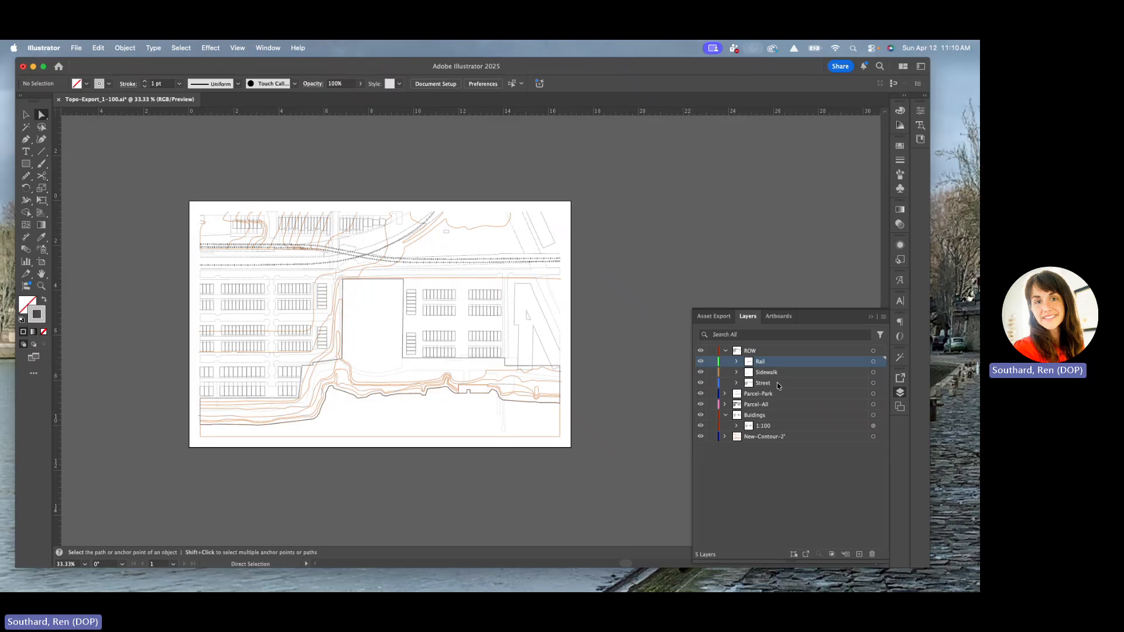
{"action": "left_click", "coordinate": [778, 384], "text": "shift"}
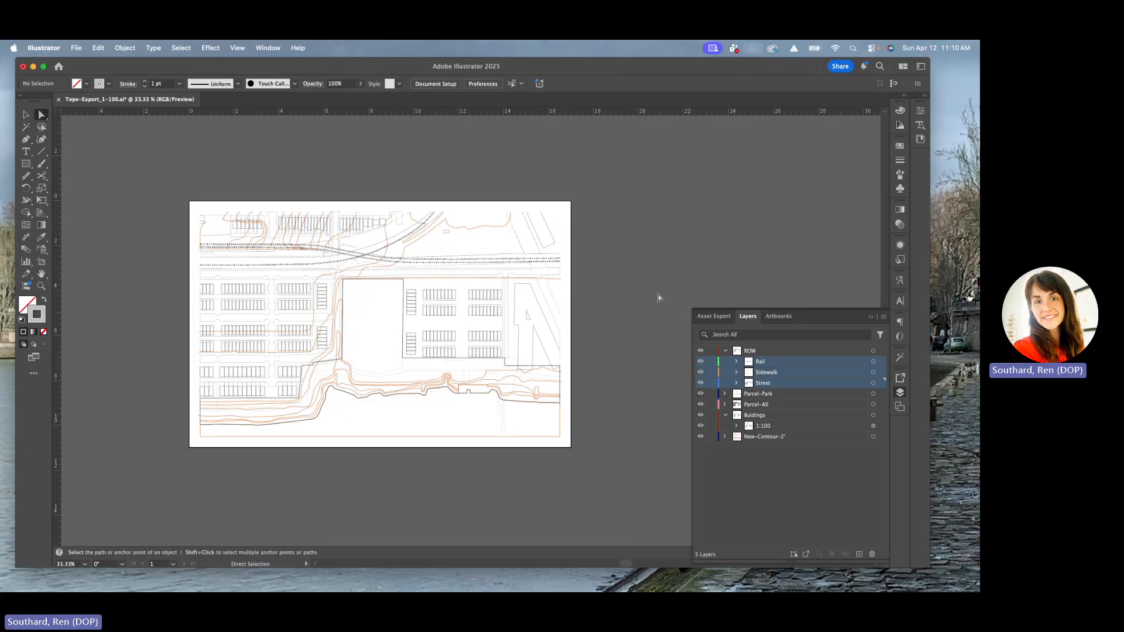
{"action": "left_click", "coordinate": [701, 404]}
{"action": "left_click", "coordinate": [701, 394]}
{"action": "left_click", "coordinate": [701, 437]}
{"action": "left_click", "coordinate": [701, 415]}
{"action": "left_click", "coordinate": [725, 416]}
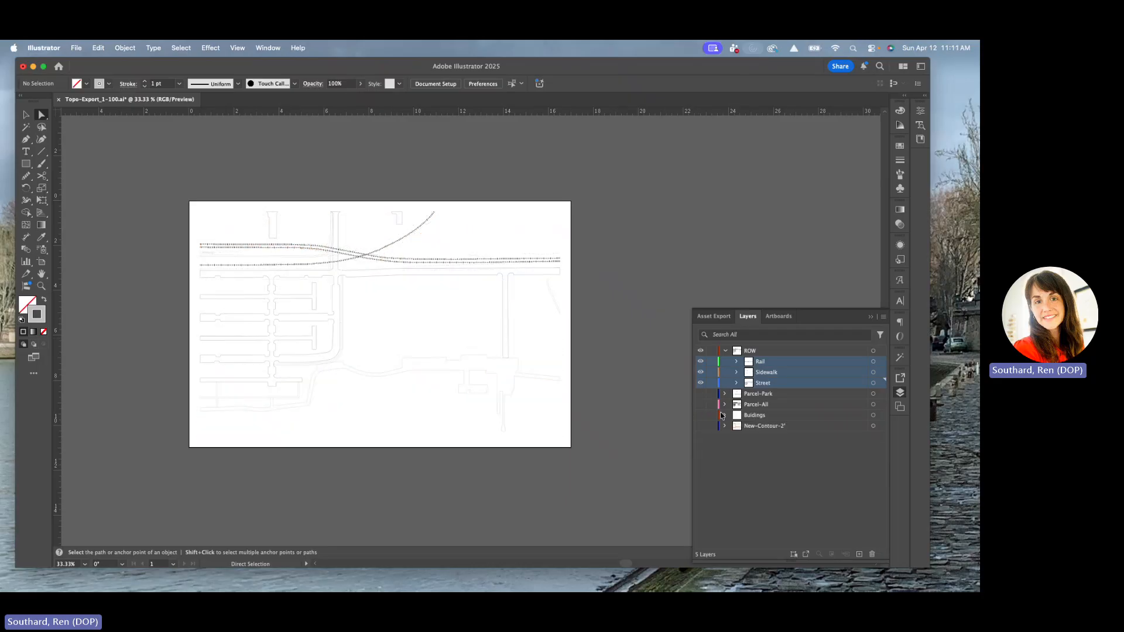
Step: Group all the rail, sidewalk and street linework of the ROW layer, clear the selection, and check the Rail sublayer's visibility
{"action": "left_click_drag", "start_coordinate": [171, 171], "coordinate": [608, 457]}
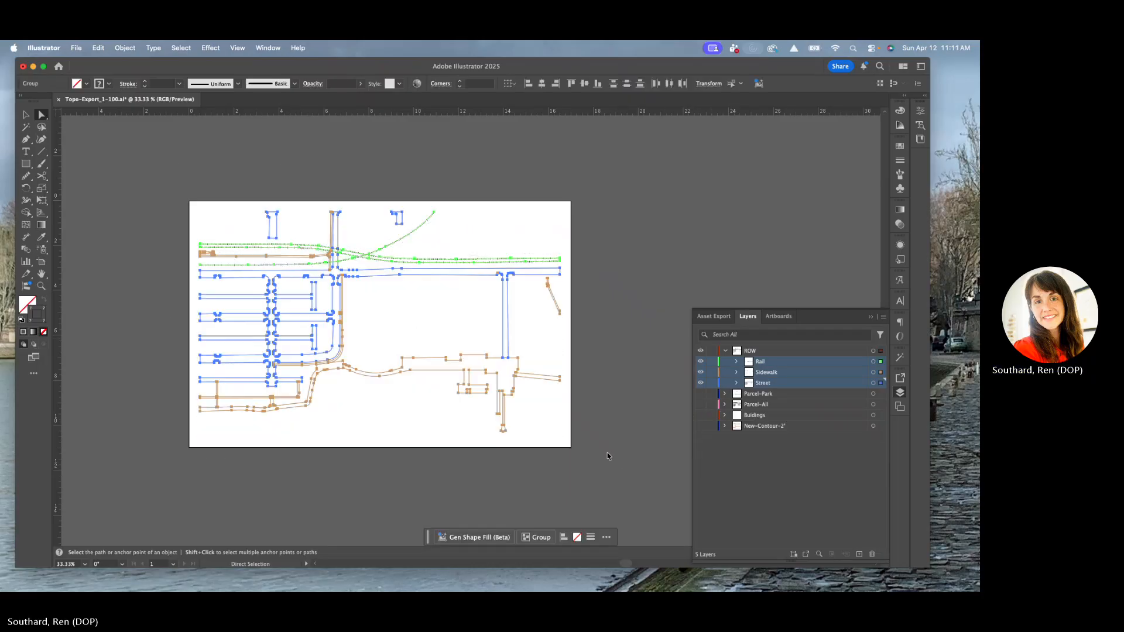
{"action": "left_click", "coordinate": [378, 283]}
{"action": "left_click", "coordinate": [702, 363]}
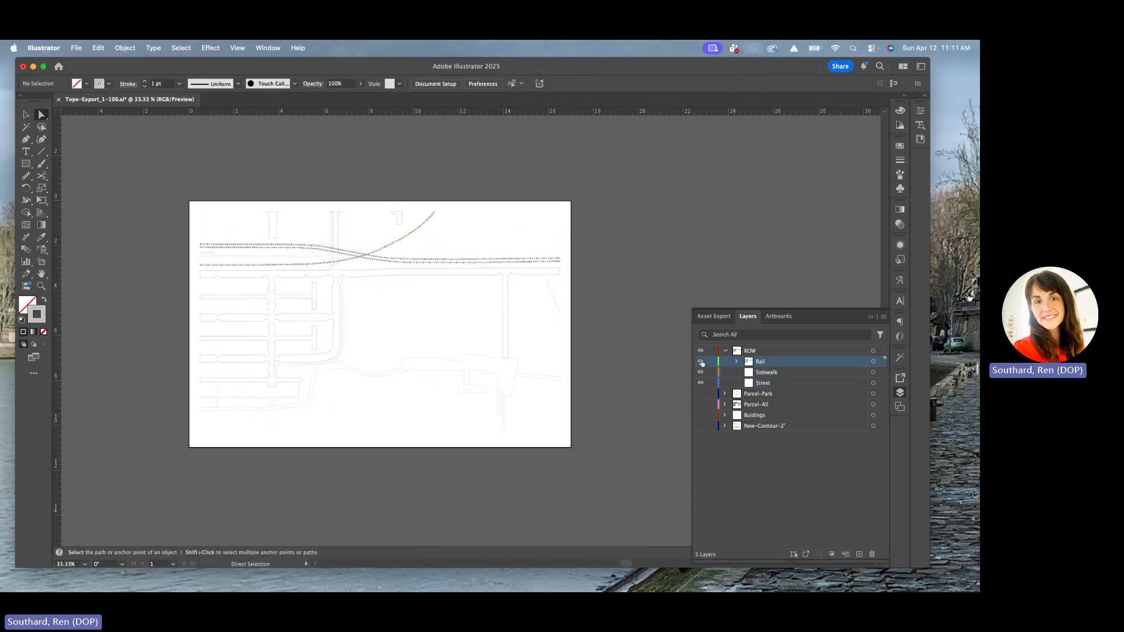
Step: Collapse the ROW layer, show the hidden layers again, and examine the shoreline contours and parcel outlines up close
{"action": "left_click", "coordinate": [726, 351]}
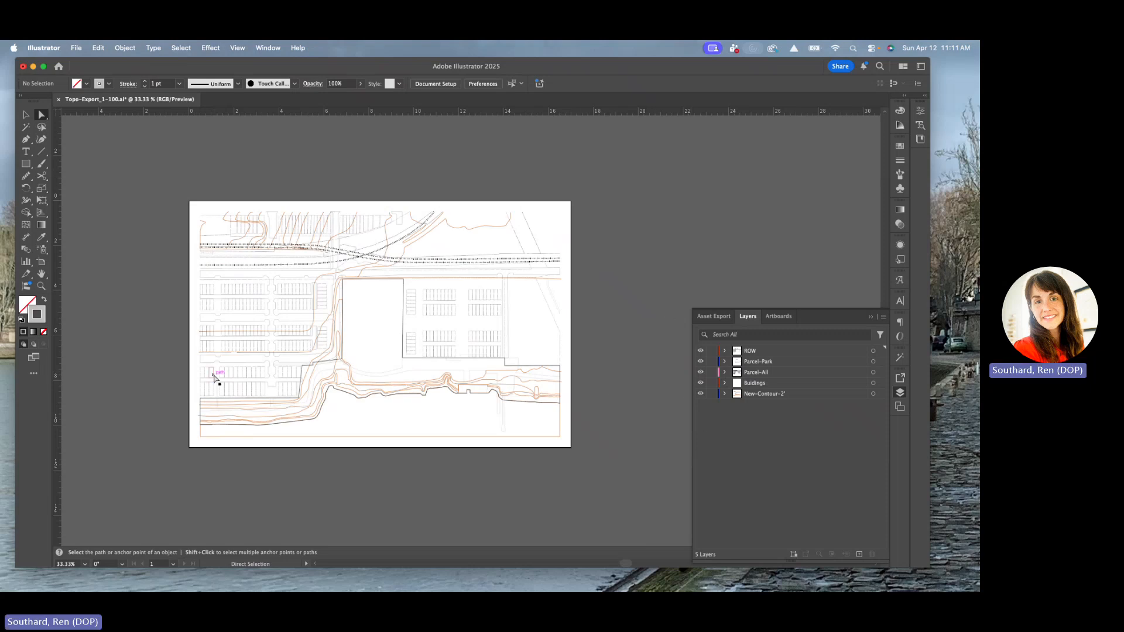
{"action": "scroll", "coordinate": [253, 416], "scroll_direction": "up", "scroll_amount": 2}
{"action": "scroll", "coordinate": [255, 416], "scroll_direction": "up", "scroll_amount": 5}
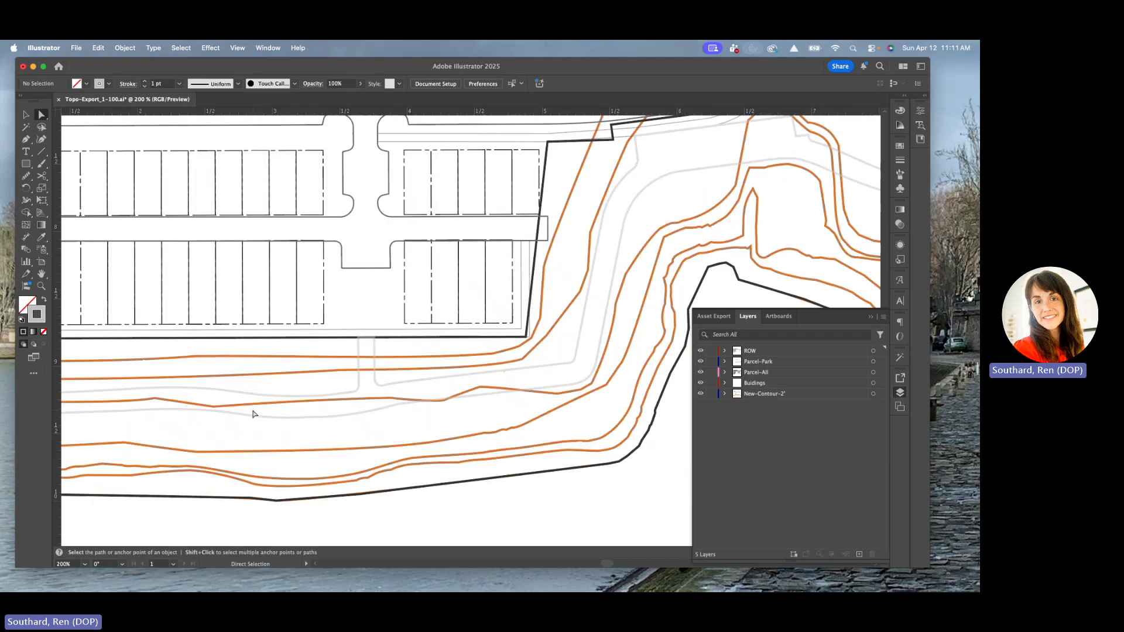
{"action": "scroll", "coordinate": [253, 414], "scroll_direction": "down", "scroll_amount": 3}
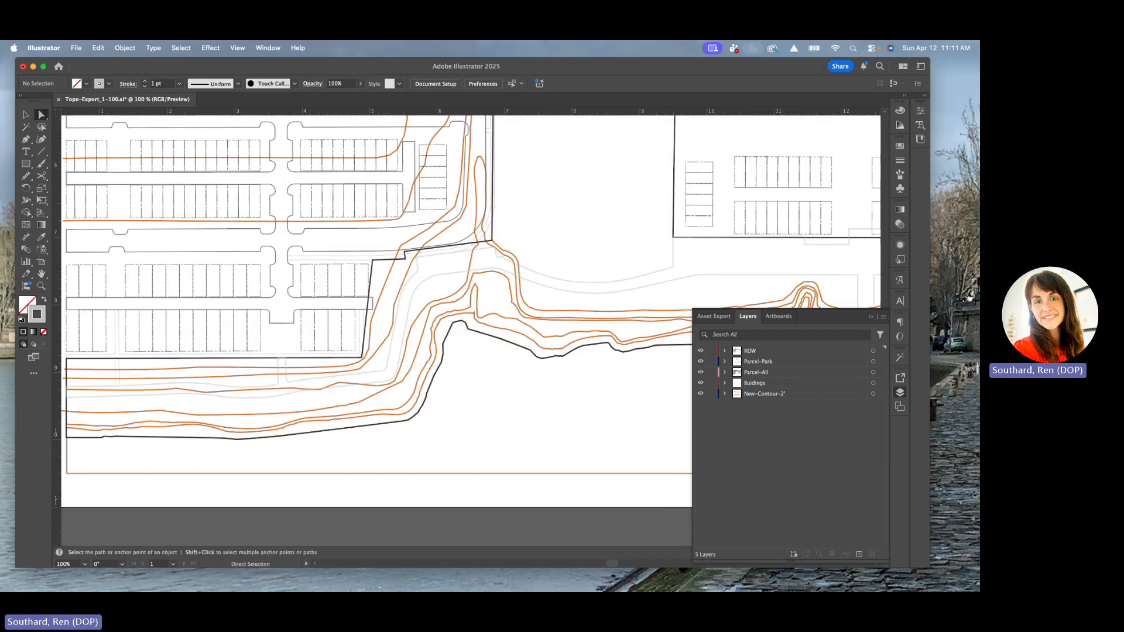
{"action": "scroll", "coordinate": [354, 366], "scroll_direction": "down", "scroll_amount": 2}
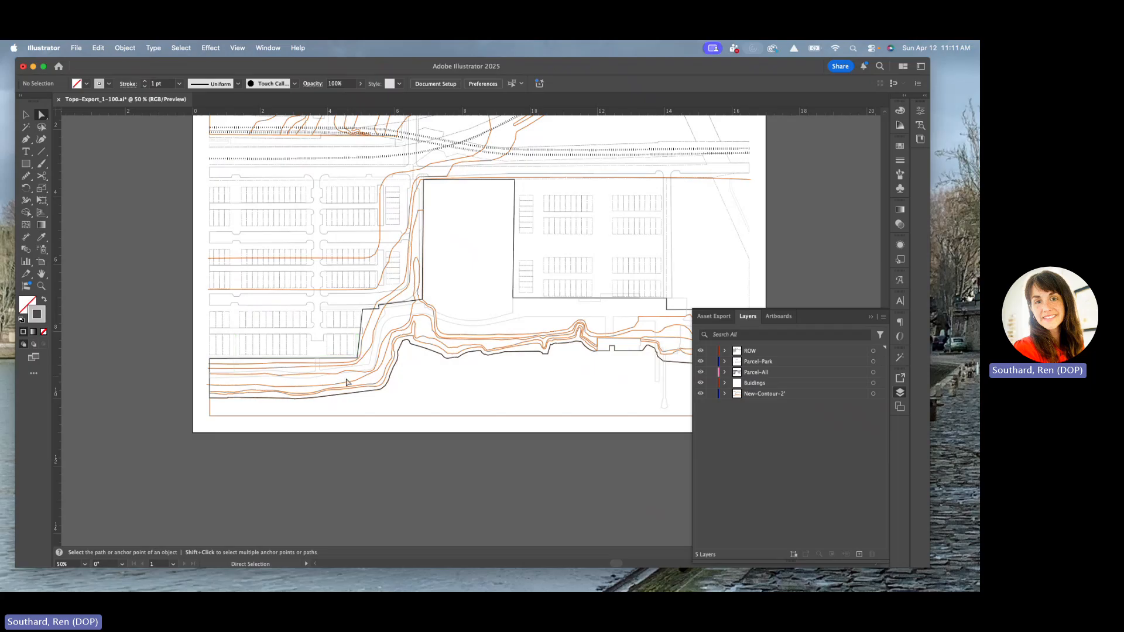